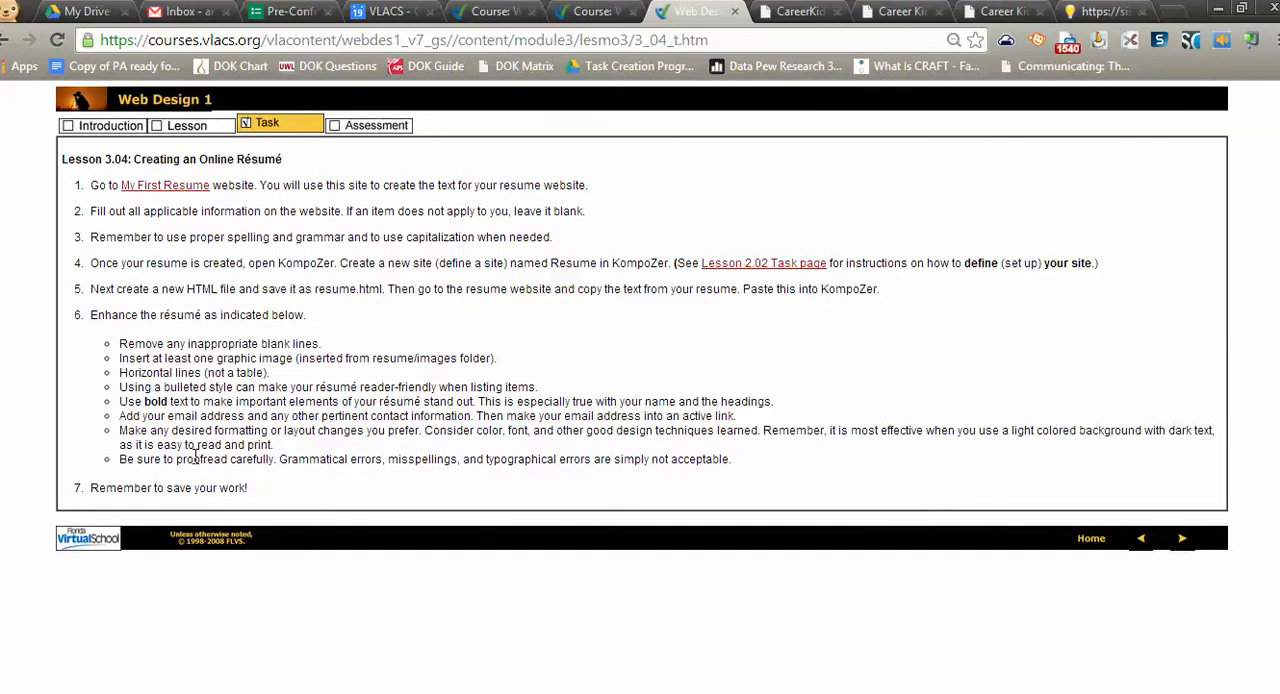
Review the grading rubric for Lesson 3.04, and return to the lesson's task instructions
{"action": "left_click", "coordinate": [376, 128]}
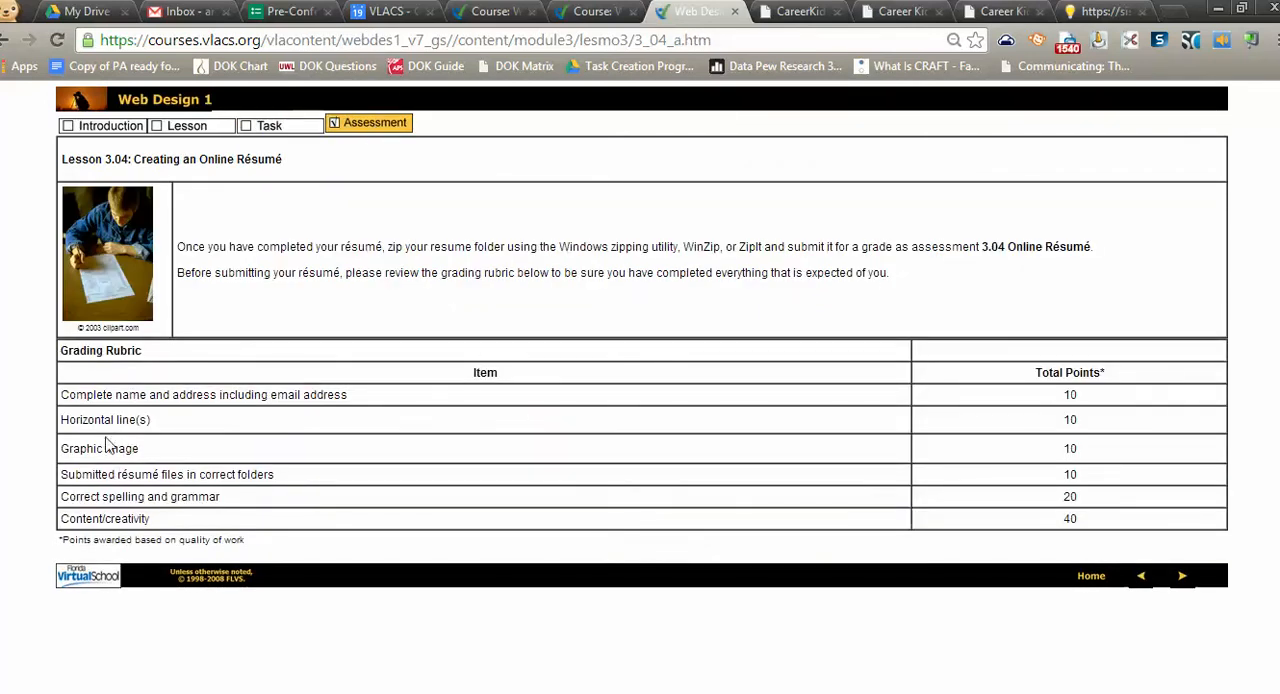
{"action": "left_click", "coordinate": [267, 127]}
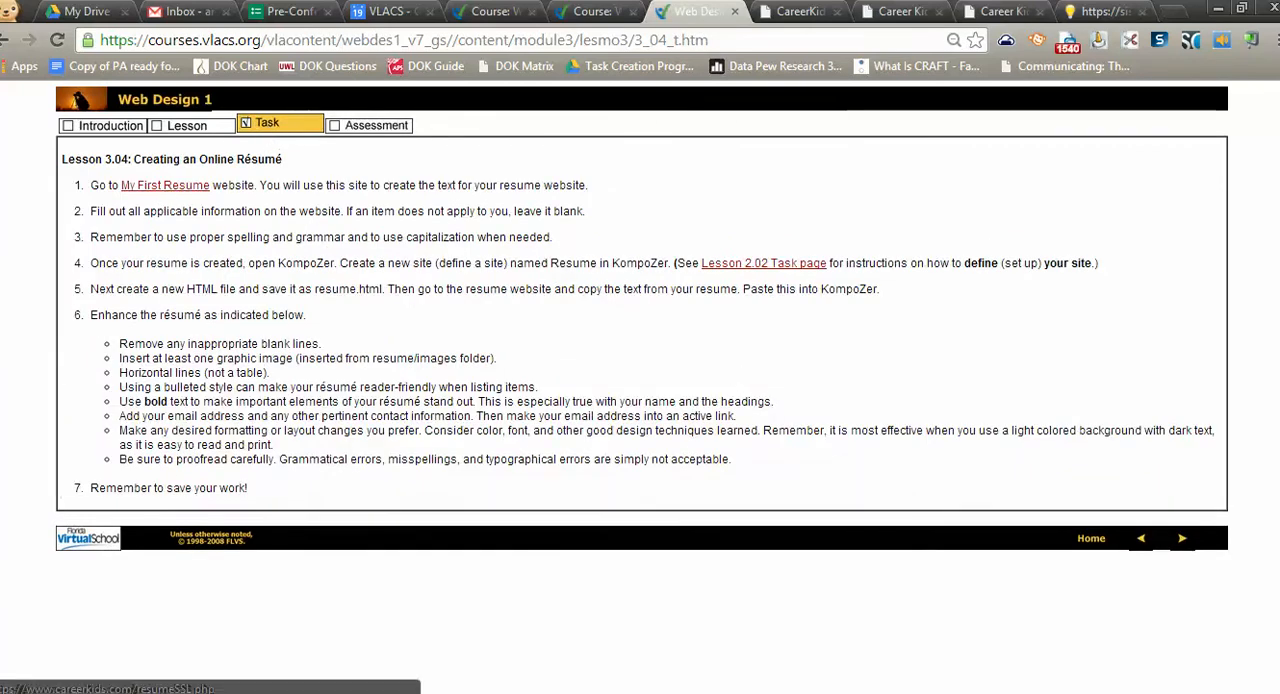
Go back to the CareerKids résumé form and examine all its entries, from personal details through achievements, jobs and schools
{"action": "left_click", "coordinate": [800, 12]}
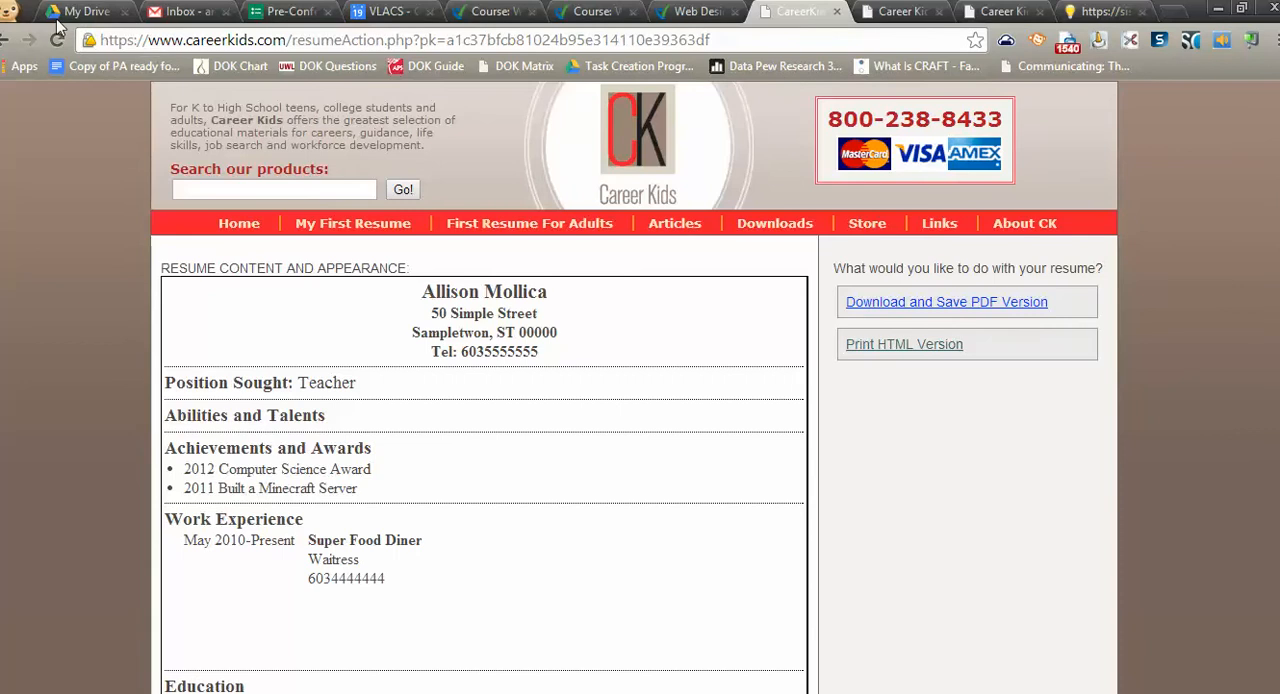
{"action": "left_click", "coordinate": [8, 42]}
{"action": "scroll", "coordinate": [586, 214], "scroll_direction": "up", "scroll_amount": 11}
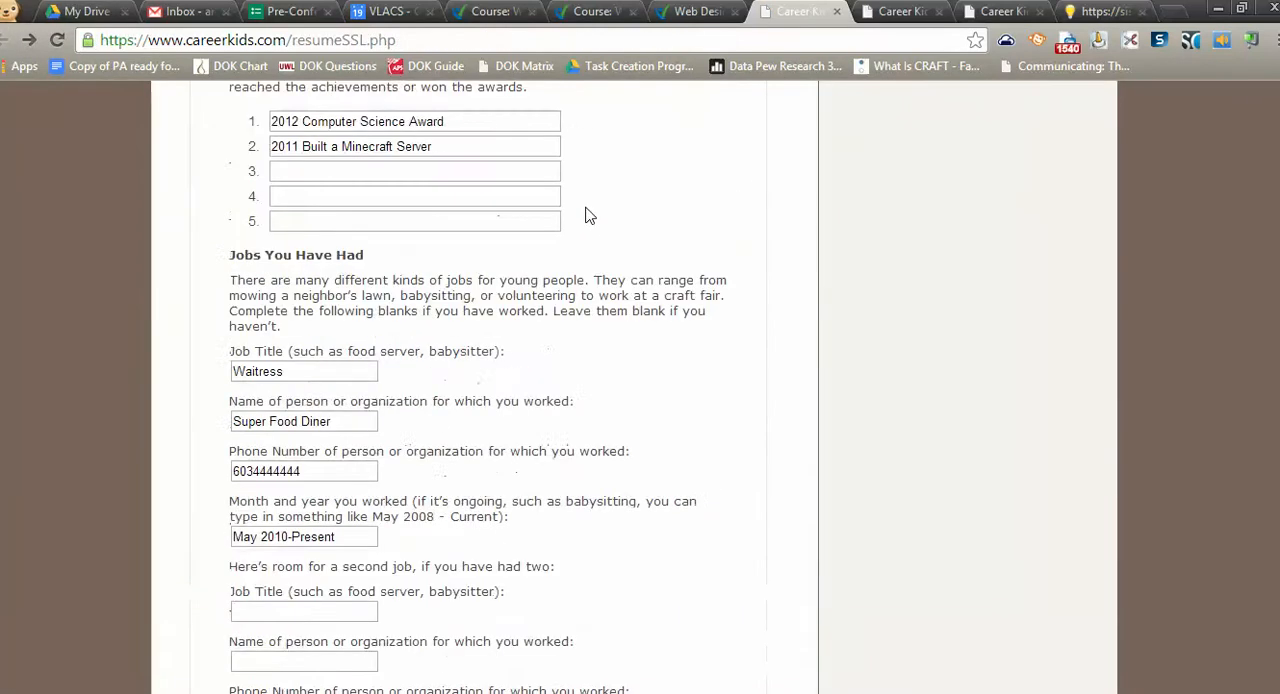
{"action": "scroll", "coordinate": [595, 210], "scroll_direction": "up", "scroll_amount": 3}
{"action": "scroll", "coordinate": [615, 196], "scroll_direction": "up", "scroll_amount": 2}
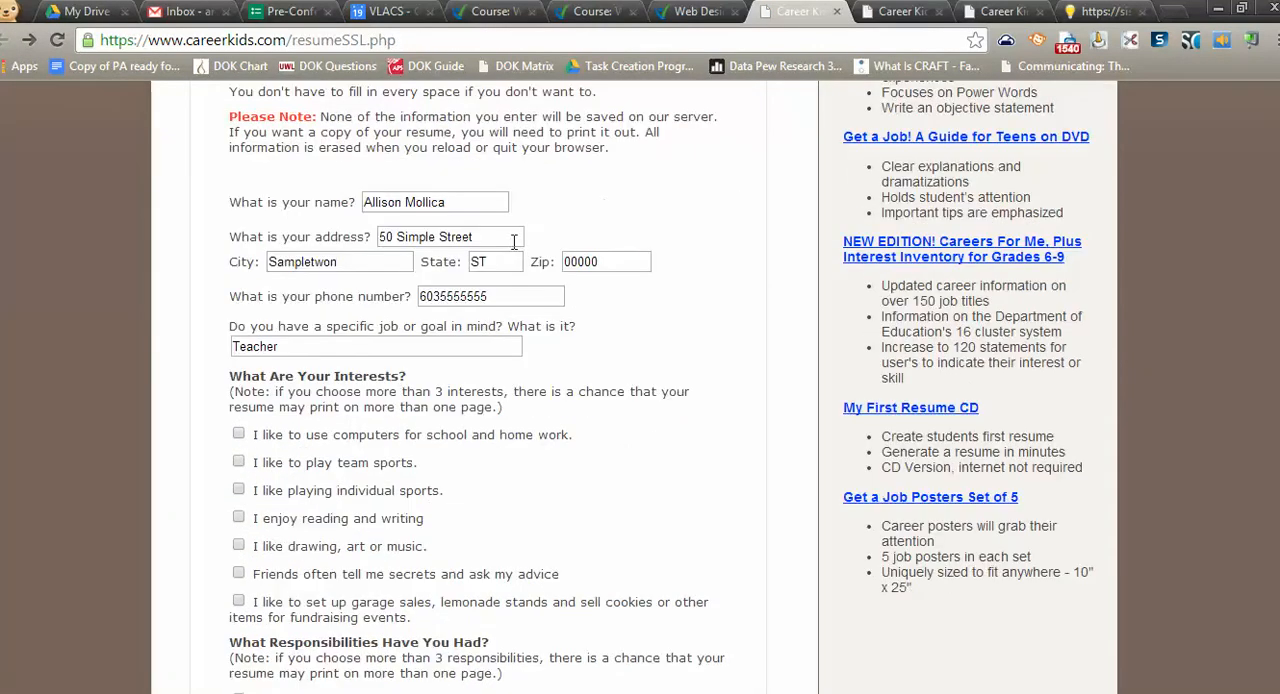
{"action": "scroll", "coordinate": [500, 366], "scroll_direction": "down", "scroll_amount": 2}
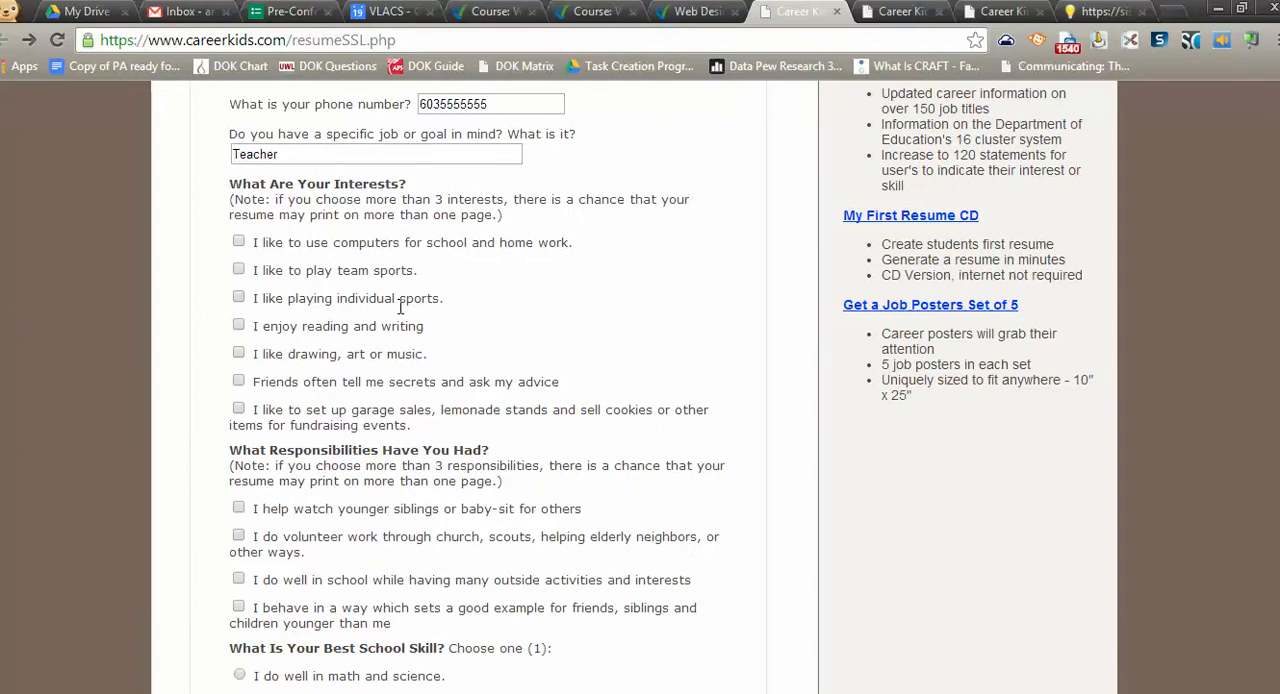
{"action": "scroll", "coordinate": [526, 508], "scroll_direction": "down", "scroll_amount": 5}
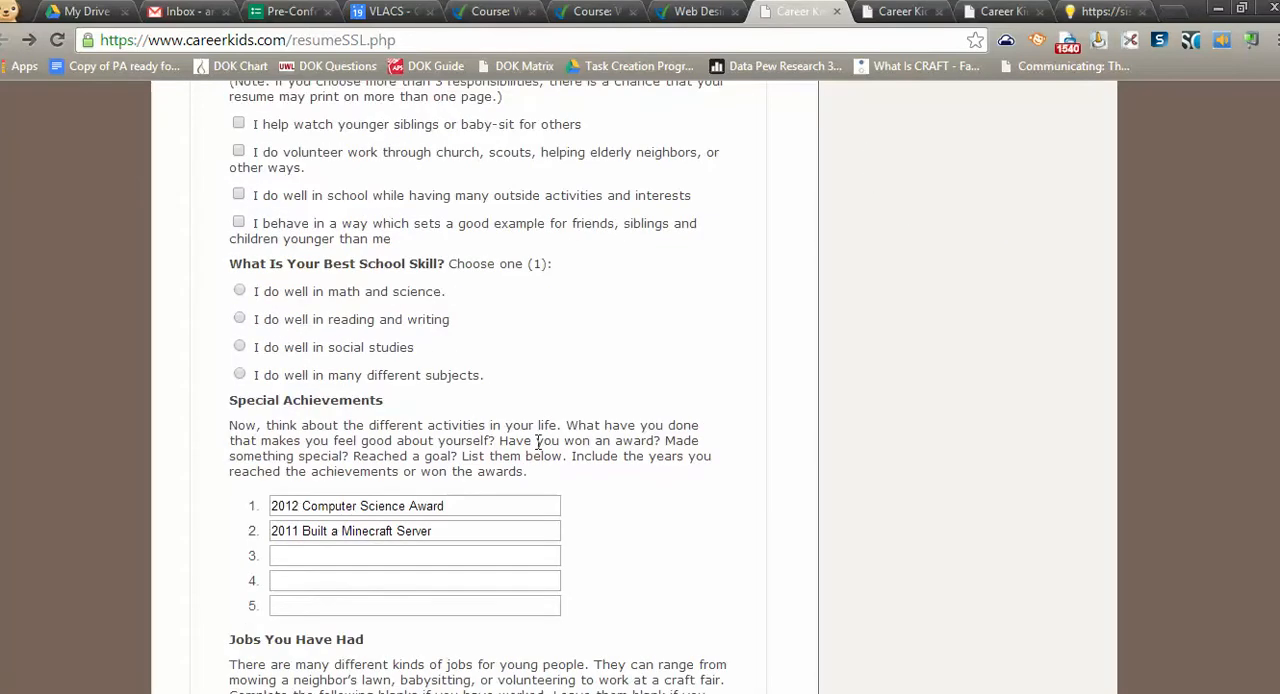
{"action": "scroll", "coordinate": [592, 415], "scroll_direction": "down", "scroll_amount": 1}
{"action": "scroll", "coordinate": [650, 390], "scroll_direction": "down", "scroll_amount": 1}
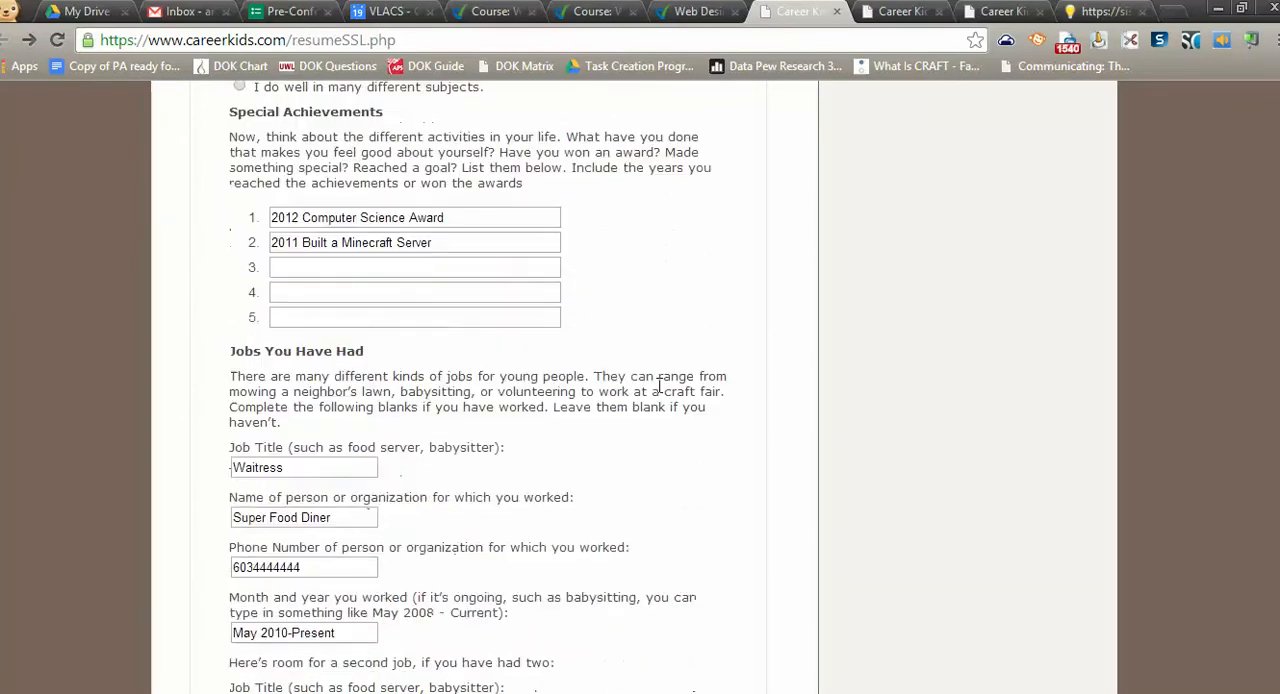
{"action": "scroll", "coordinate": [600, 248], "scroll_direction": "down", "scroll_amount": 8}
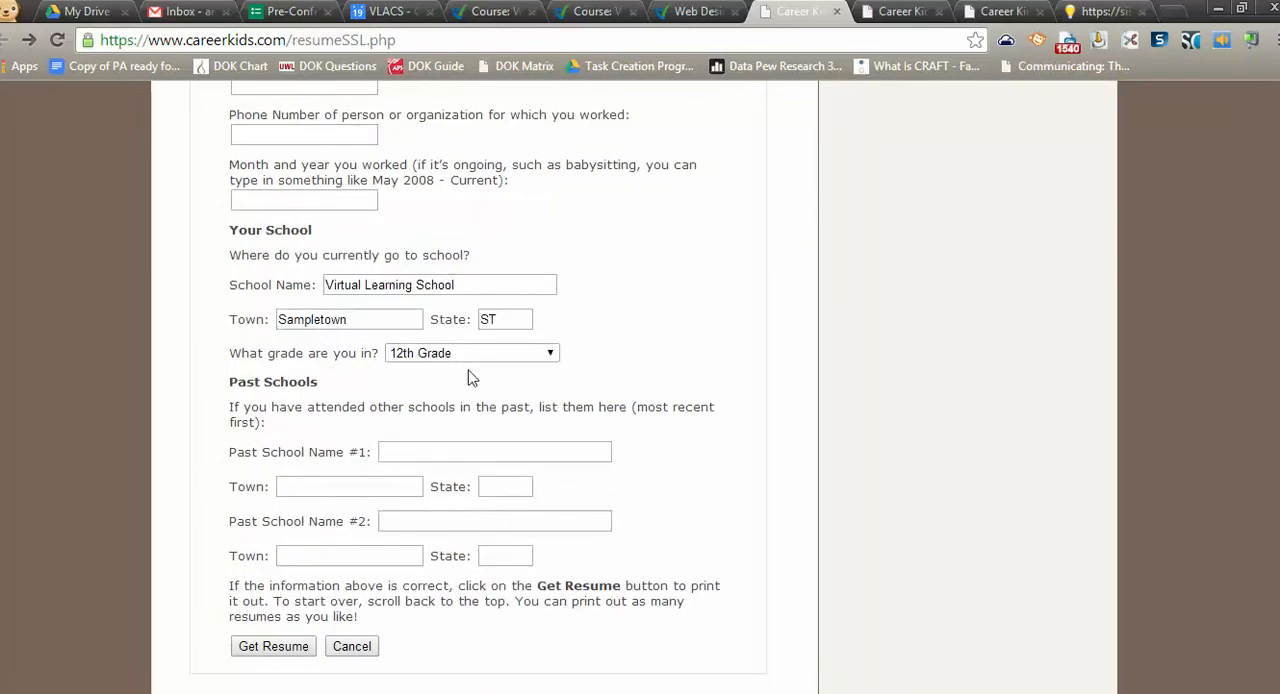
{"action": "scroll", "coordinate": [470, 376], "scroll_direction": "down", "scroll_amount": 1}
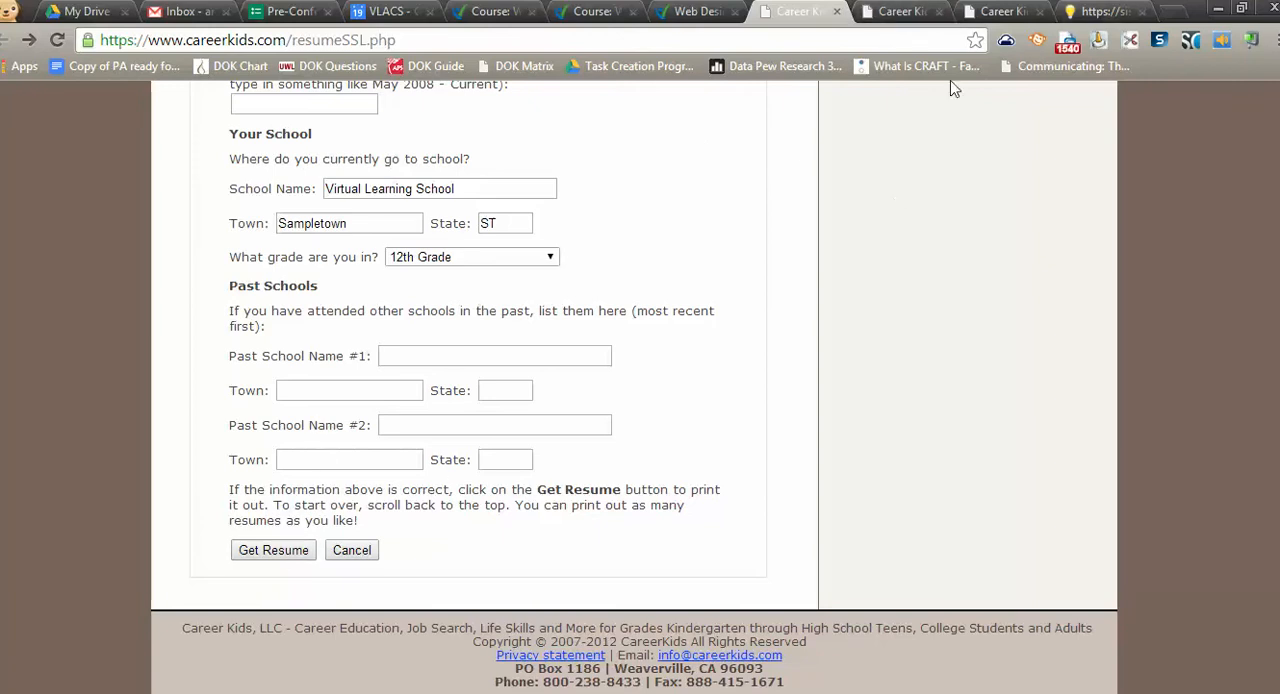
Generate the résumé from the form, open its HTML version without printing, and copy the text from the name through the Education section
{"action": "left_click", "coordinate": [884, 14]}
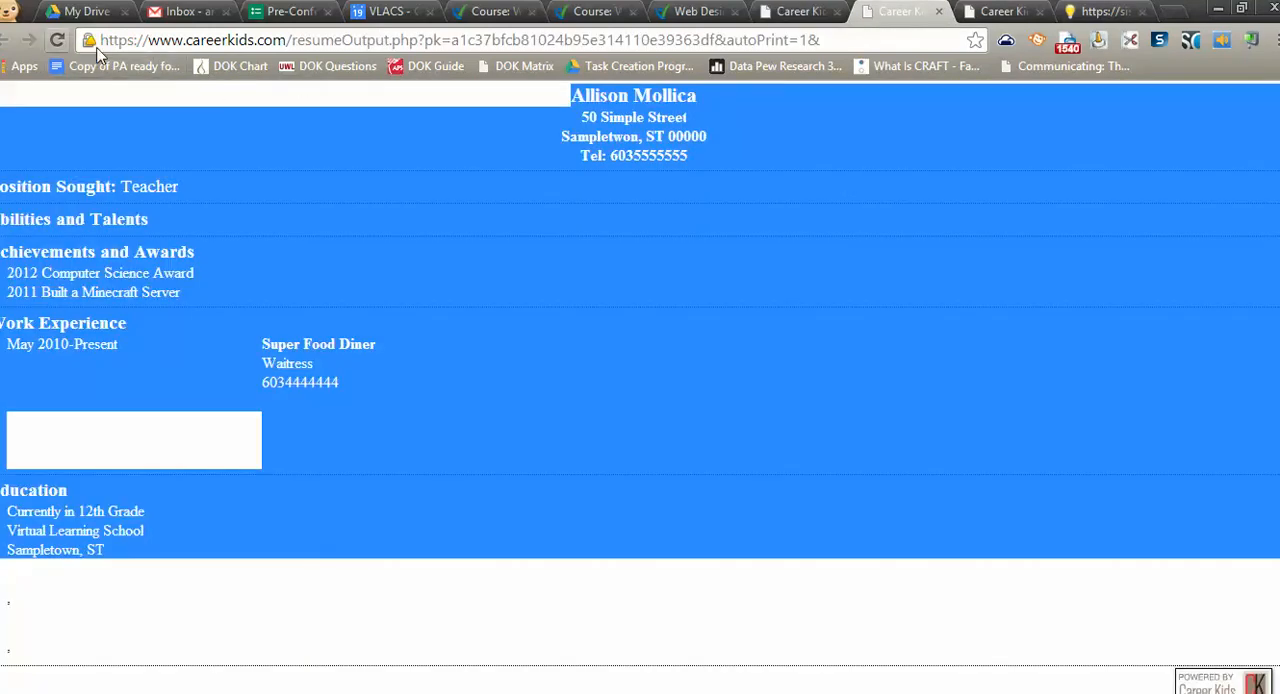
{"action": "left_click", "coordinate": [800, 12]}
{"action": "left_click", "coordinate": [272, 550]}
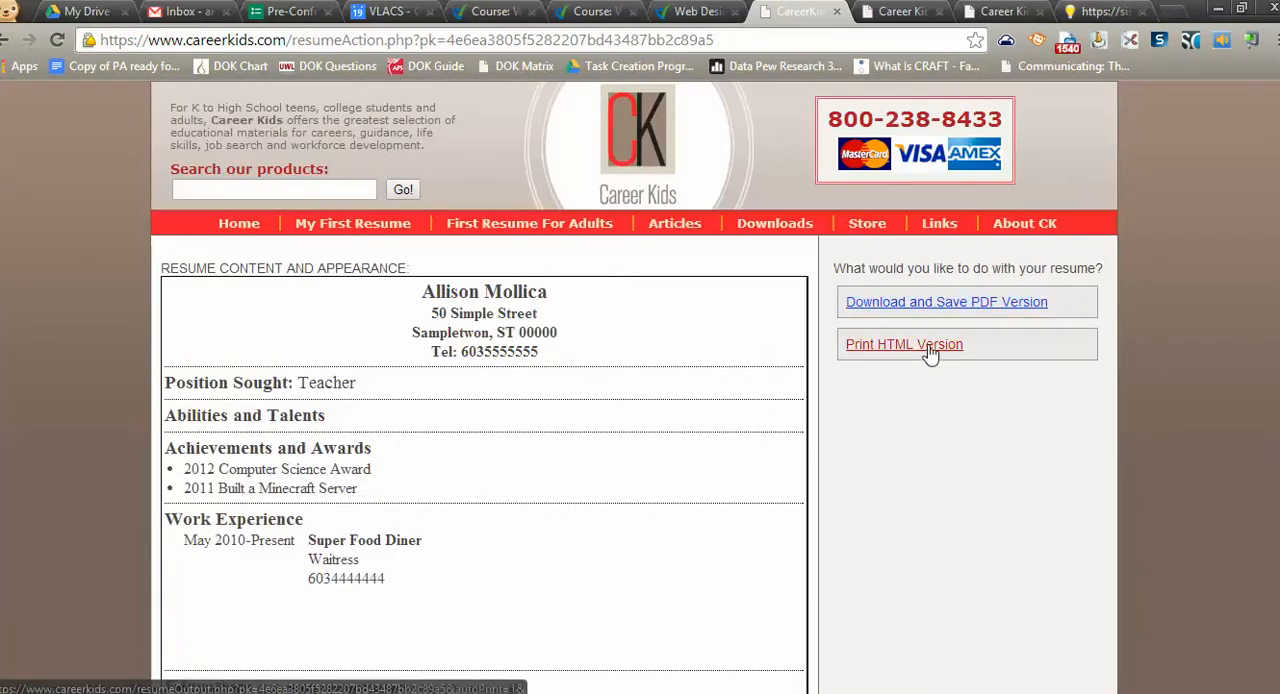
{"action": "left_click", "coordinate": [885, 347]}
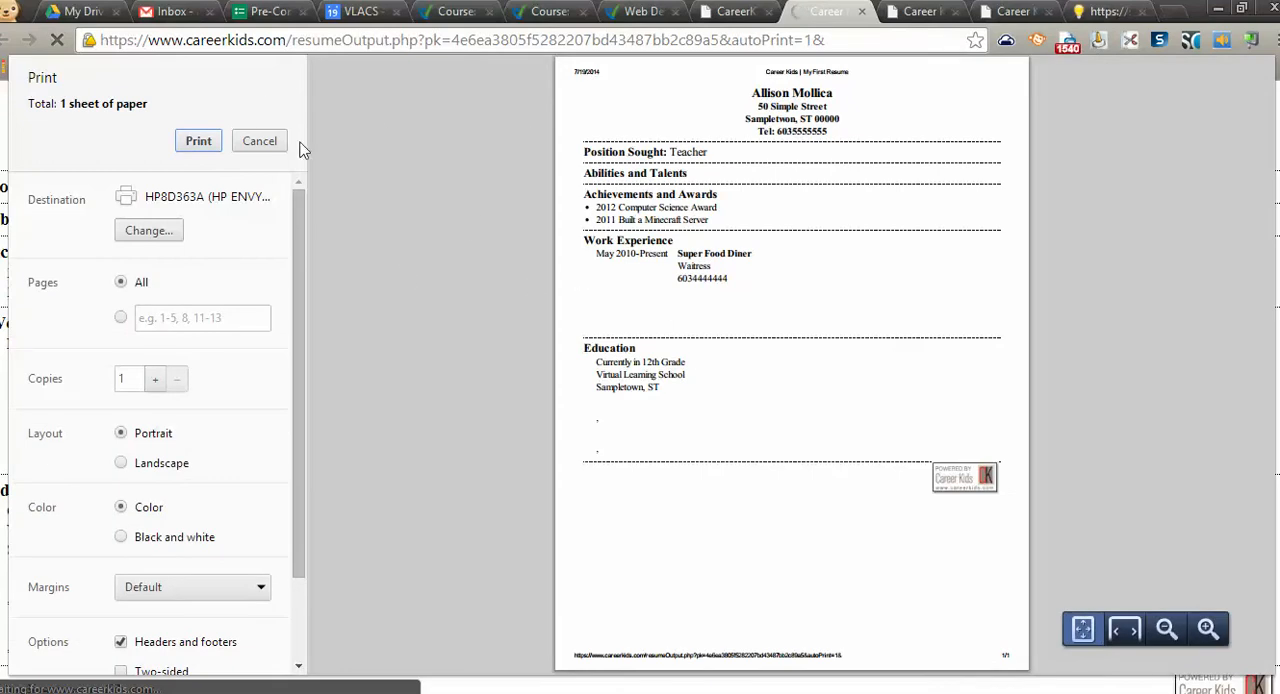
{"action": "left_click", "coordinate": [259, 141]}
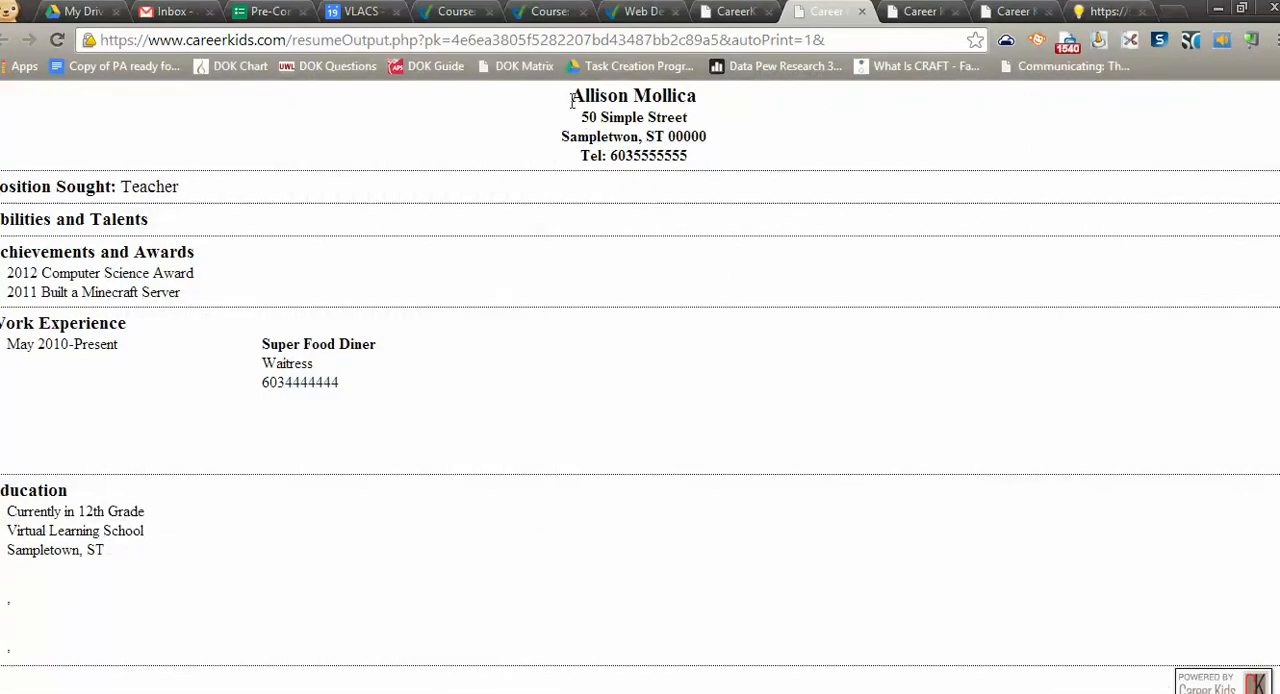
{"action": "left_click_drag", "start_coordinate": [570, 95], "coordinate": [1048, 569]}
{"action": "key", "text": "ctrl+c"}
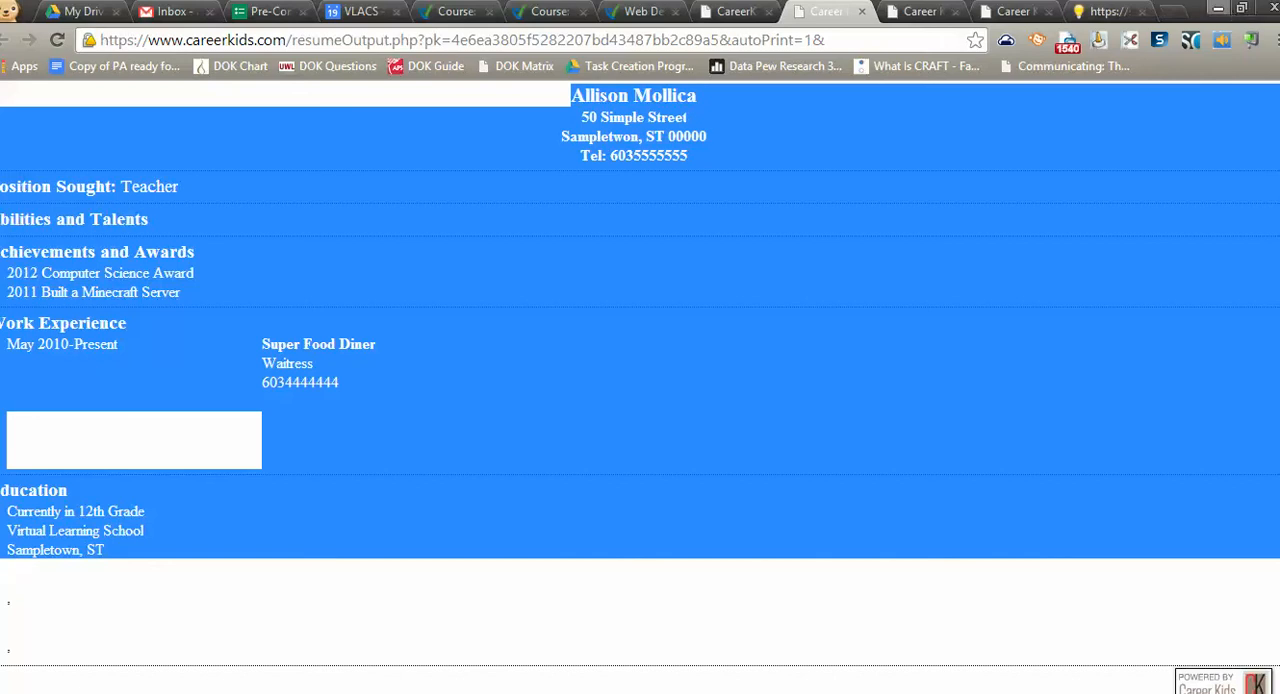
Switch to KompoZer with a blank untitled page and dismiss the startup tip
{"action": "left_click", "coordinate": [1218, 11]}
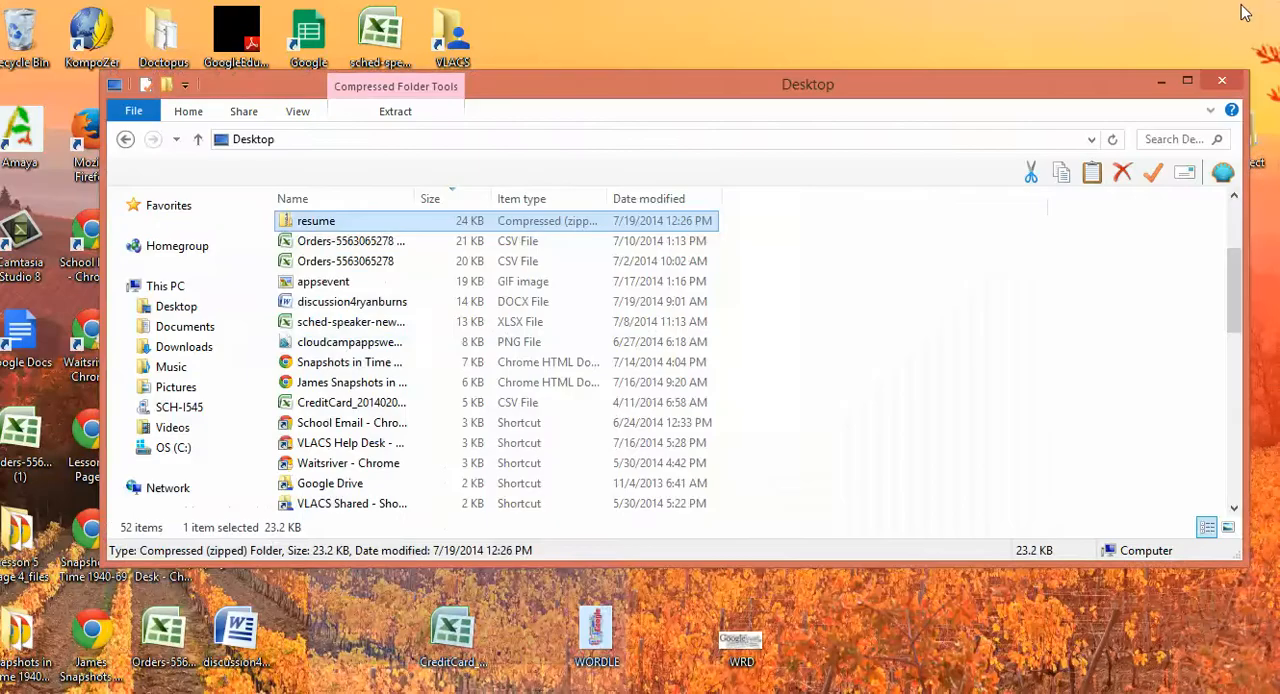
{"action": "key", "text": "super"}
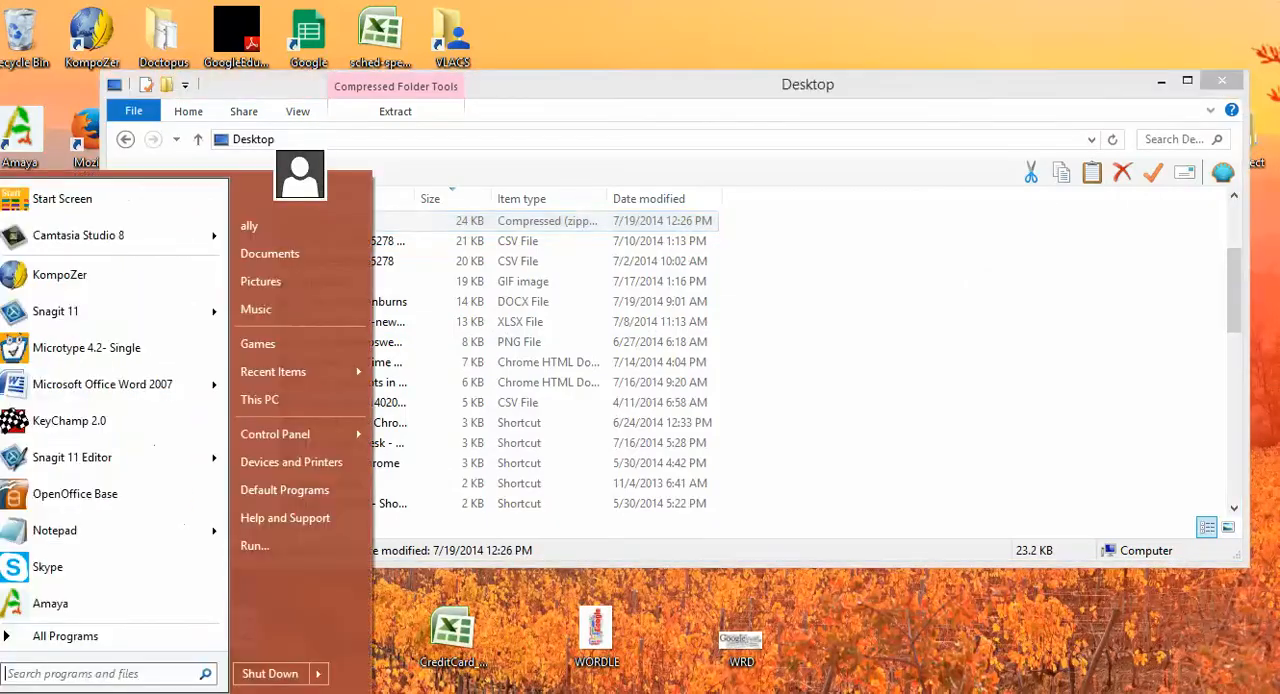
{"action": "left_click", "coordinate": [109, 284]}
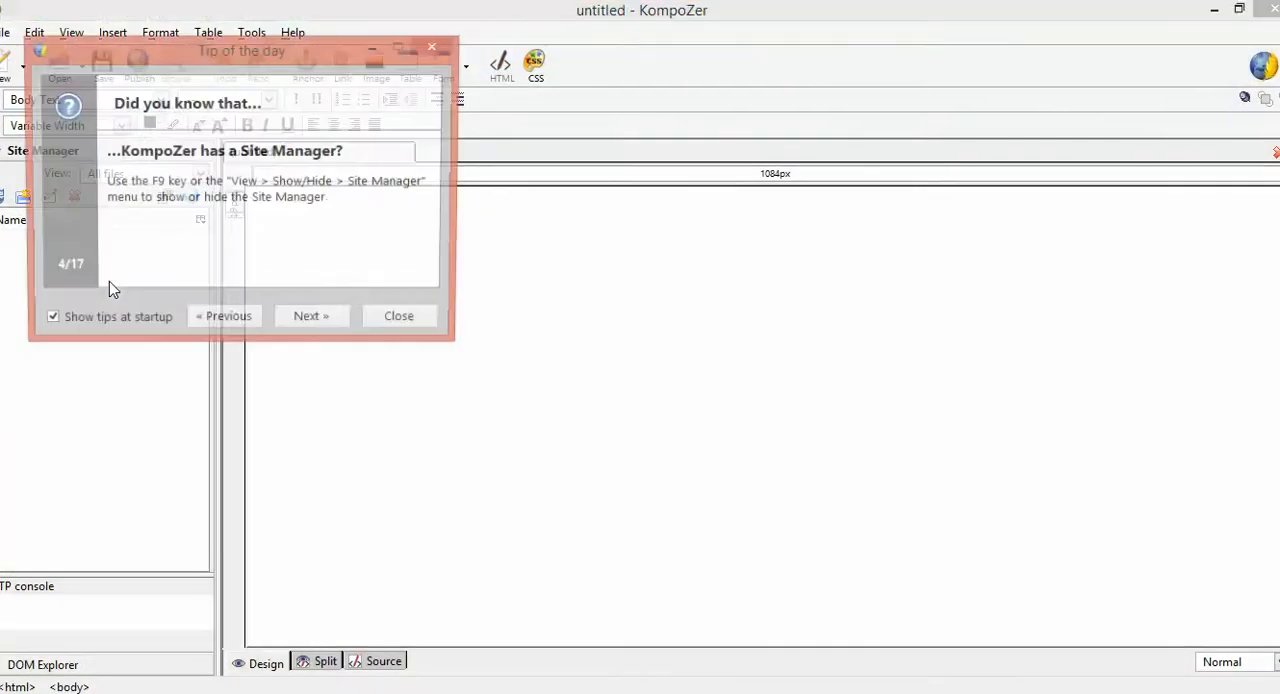
{"action": "left_click", "coordinate": [404, 322]}
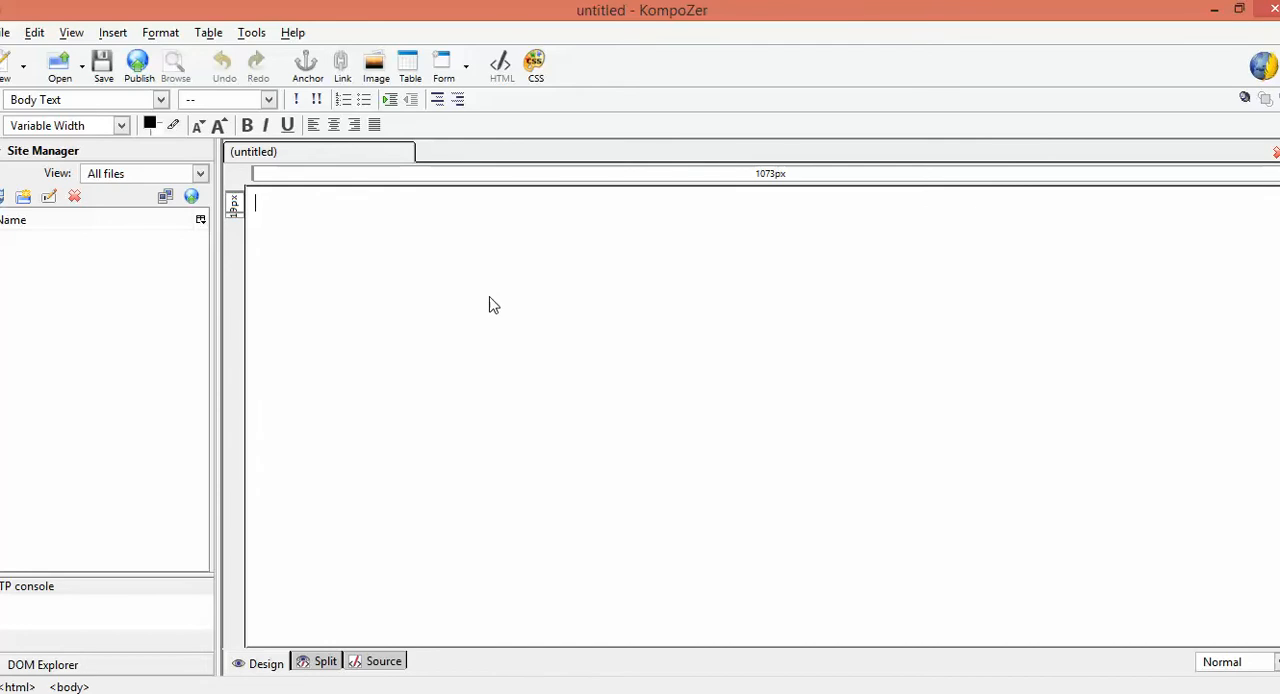
Insert a table with one row and one column into the blank page
{"action": "left_click", "coordinate": [215, 35]}
{"action": "mouse_move", "coordinate": [317, 60]}
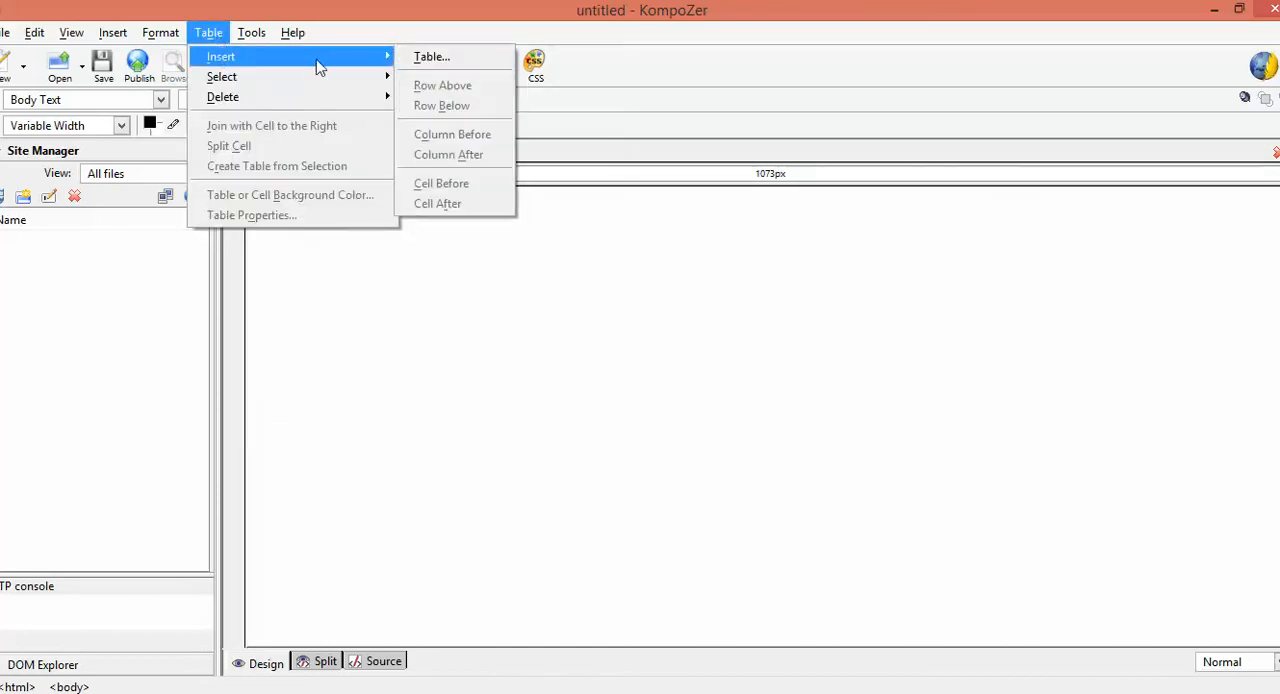
{"action": "left_click", "coordinate": [437, 58]}
{"action": "left_click", "coordinate": [63, 113]}
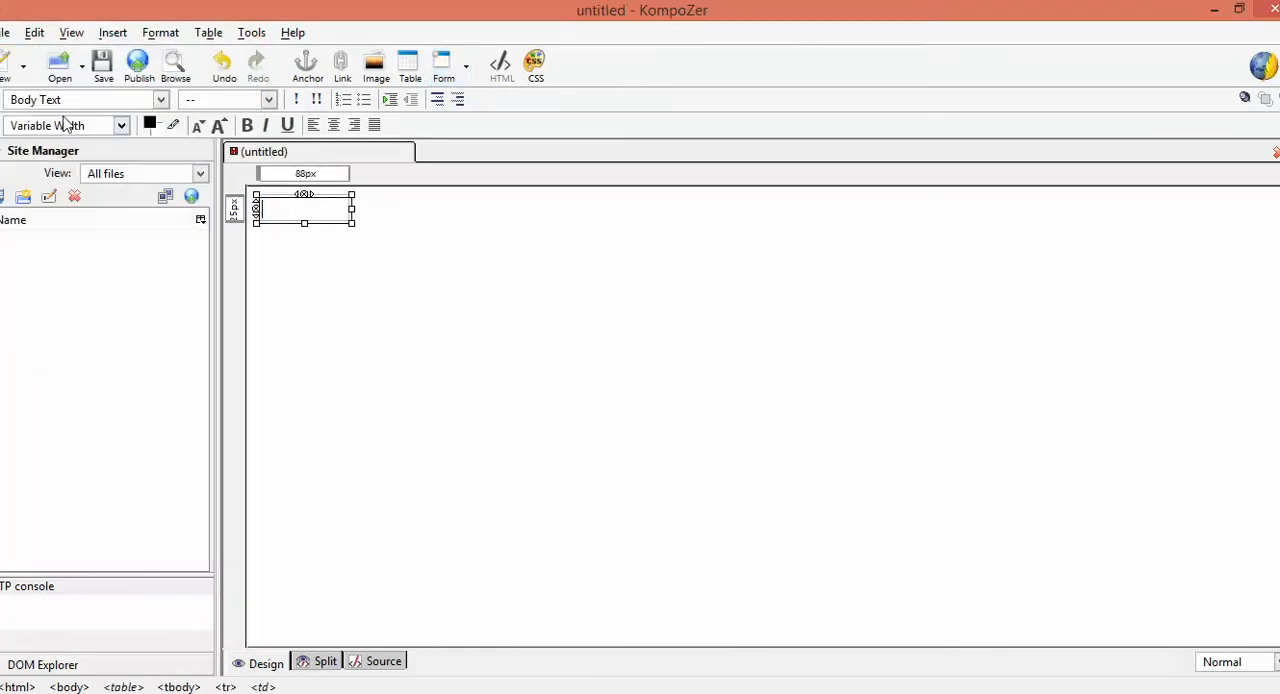
Set the table's width to 75 % of window in its properties
{"action": "left_click", "coordinate": [208, 35]}
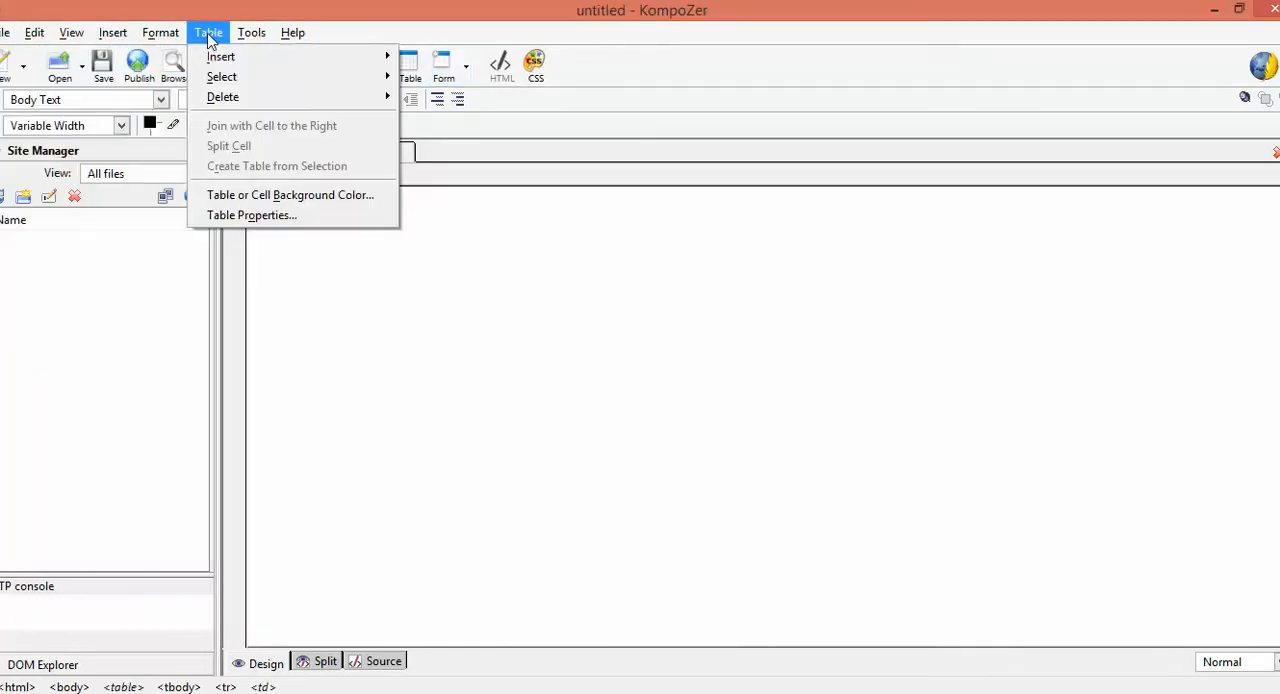
{"action": "left_click", "coordinate": [250, 216]}
{"action": "left_click_drag", "start_coordinate": [480, 323], "coordinate": [632, 117]}
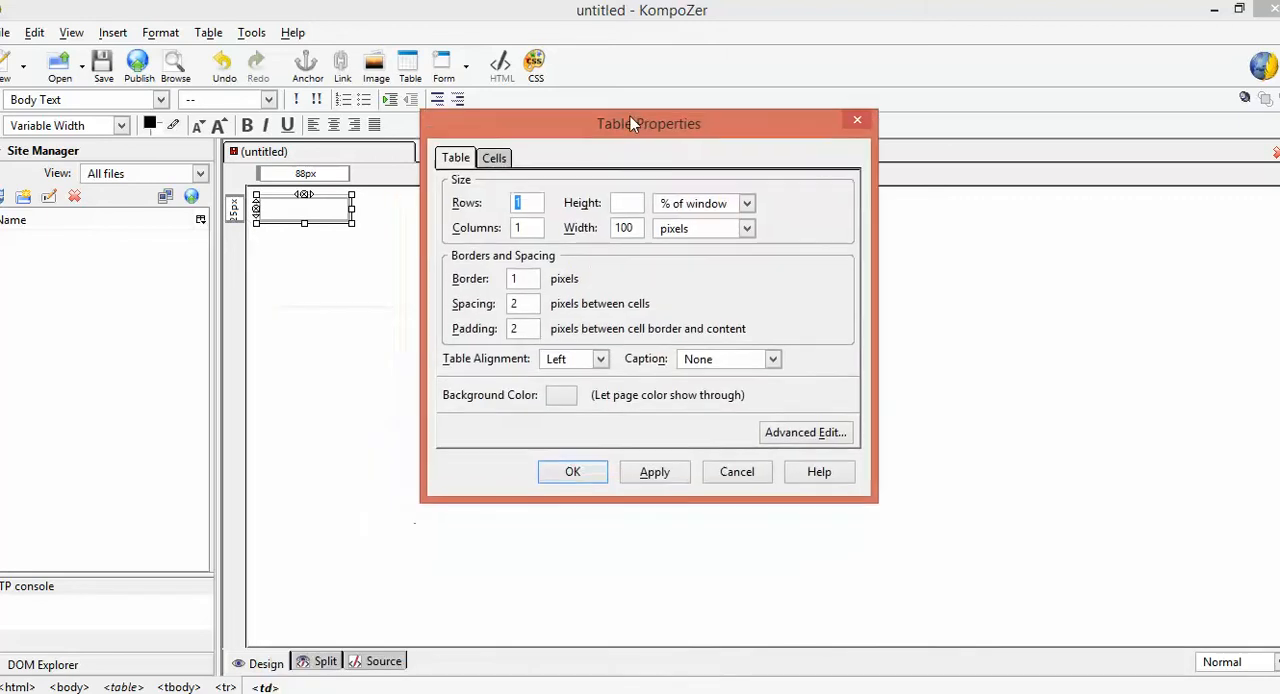
{"action": "double_click", "coordinate": [633, 222]}
{"action": "type", "text": "75"}
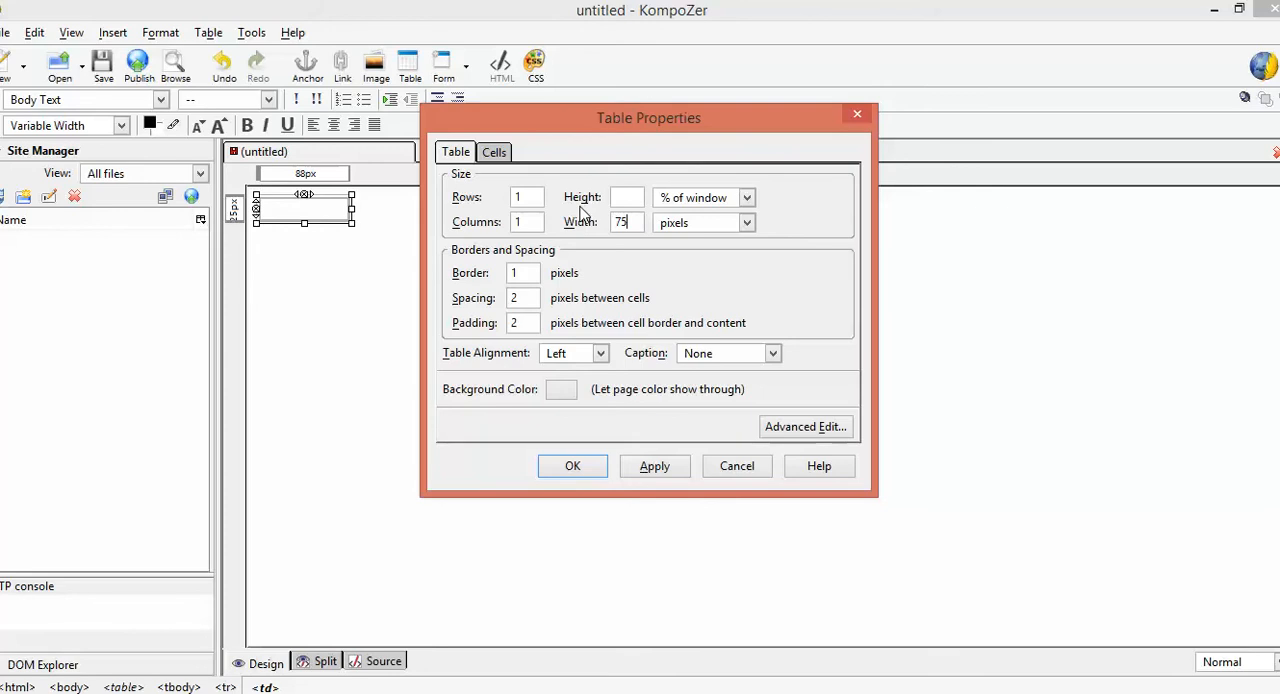
{"action": "left_click", "coordinate": [746, 222]}
{"action": "left_click", "coordinate": [715, 265]}
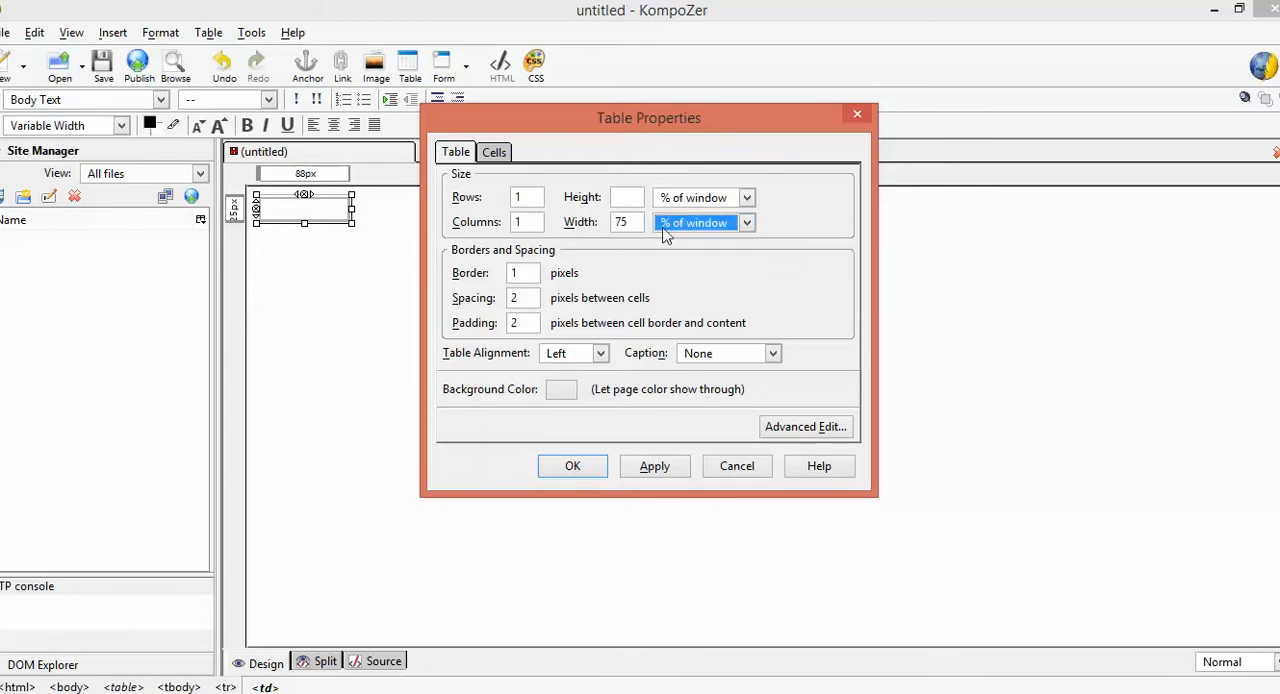
Set the table border to 0 pixels and the table alignment to Center, and apply the properties
{"action": "left_click_drag", "start_coordinate": [530, 274], "coordinate": [499, 272]}
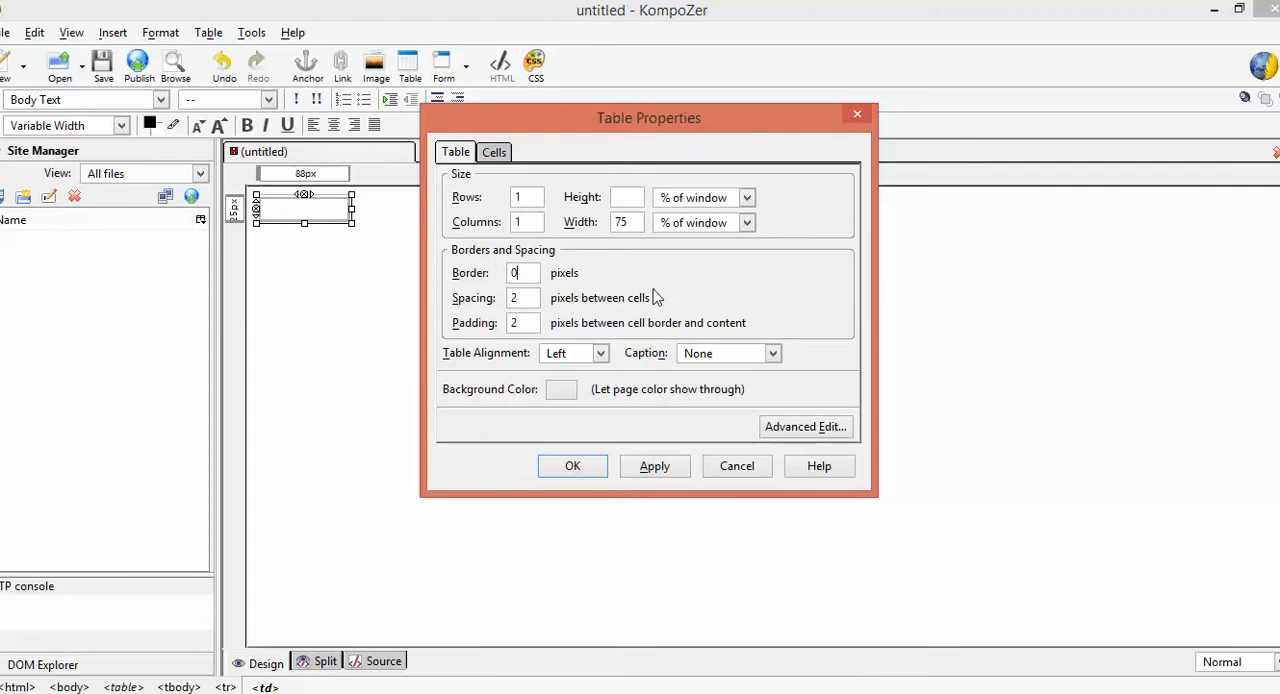
{"action": "left_click", "coordinate": [571, 358]}
{"action": "left_click", "coordinate": [563, 392]}
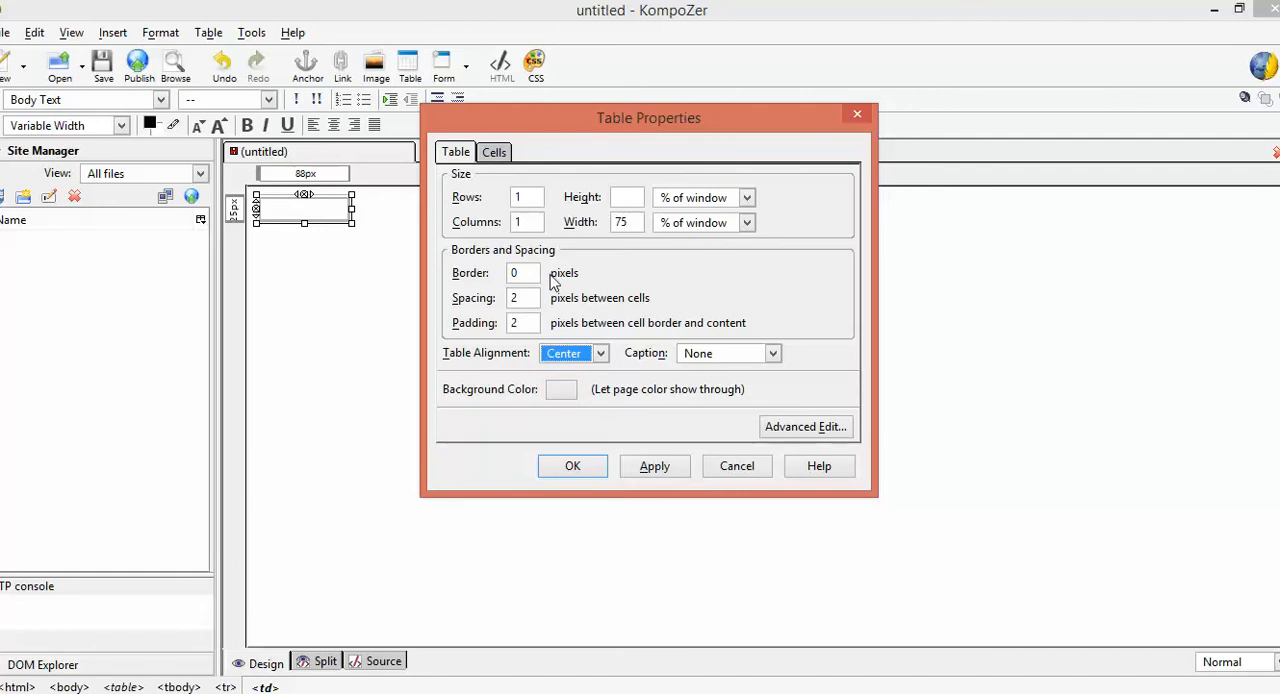
{"action": "left_click", "coordinate": [665, 472]}
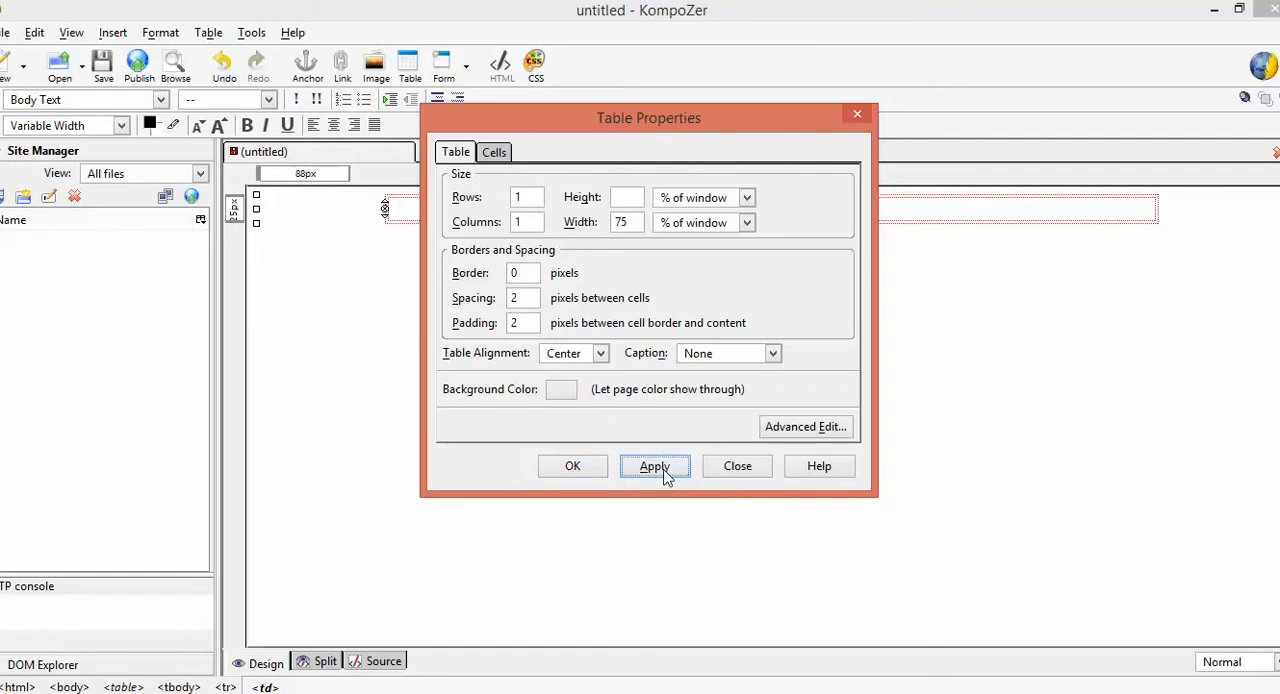
{"action": "left_click", "coordinate": [735, 470]}
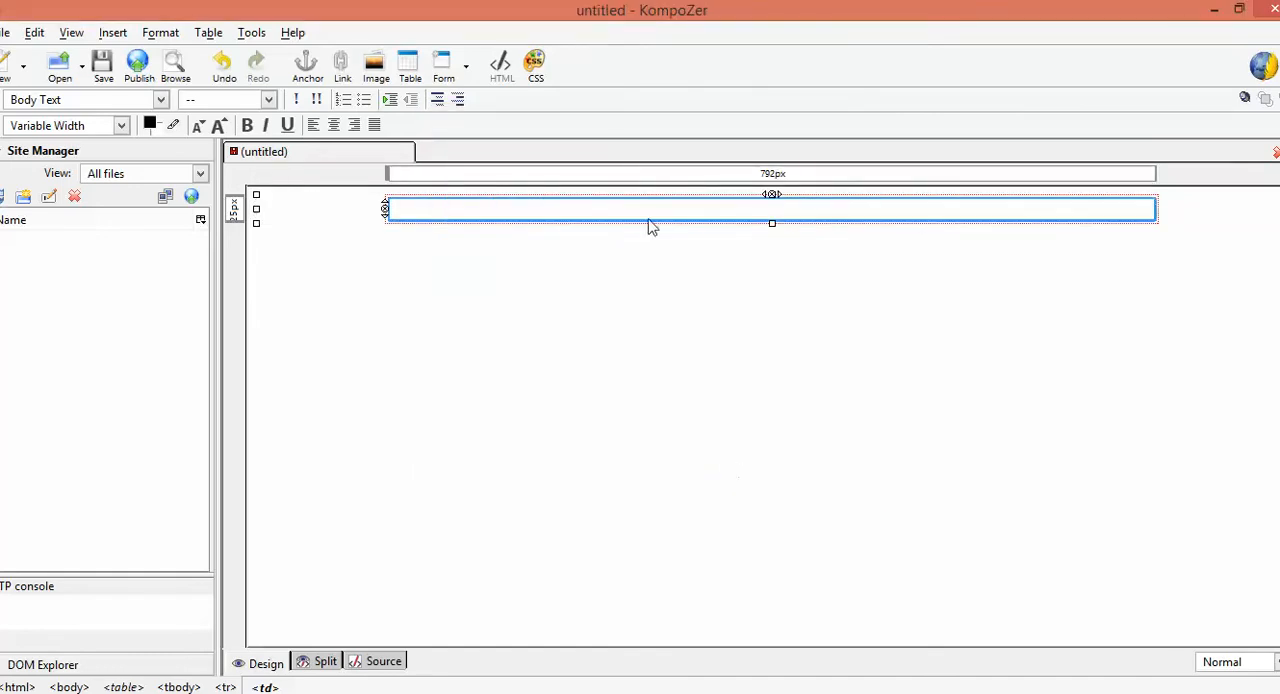
Paste the copied résumé text into the table cell
{"action": "left_click", "coordinate": [648, 208]}
{"action": "key", "text": "ctrl+v"}
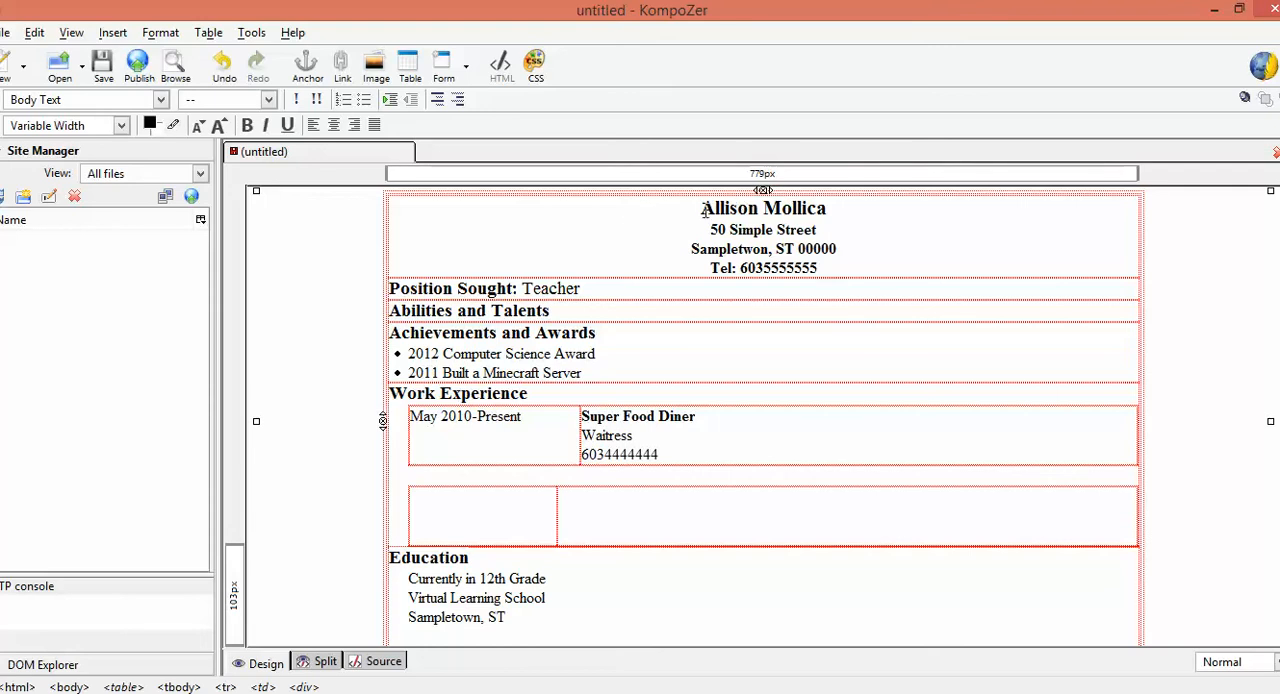
Add a bold line below the telephone number reading "Email:" followed by the person's e-mail address
{"action": "left_click", "coordinate": [822, 270]}
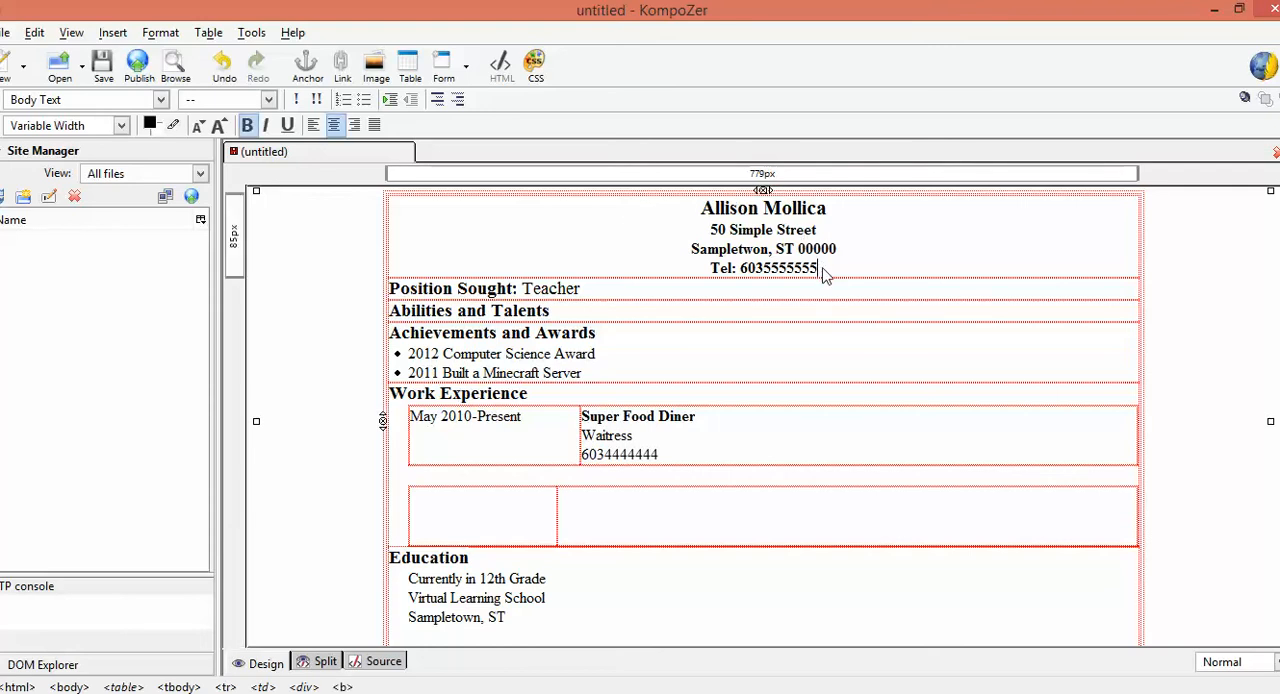
{"action": "key", "text": "Return"}
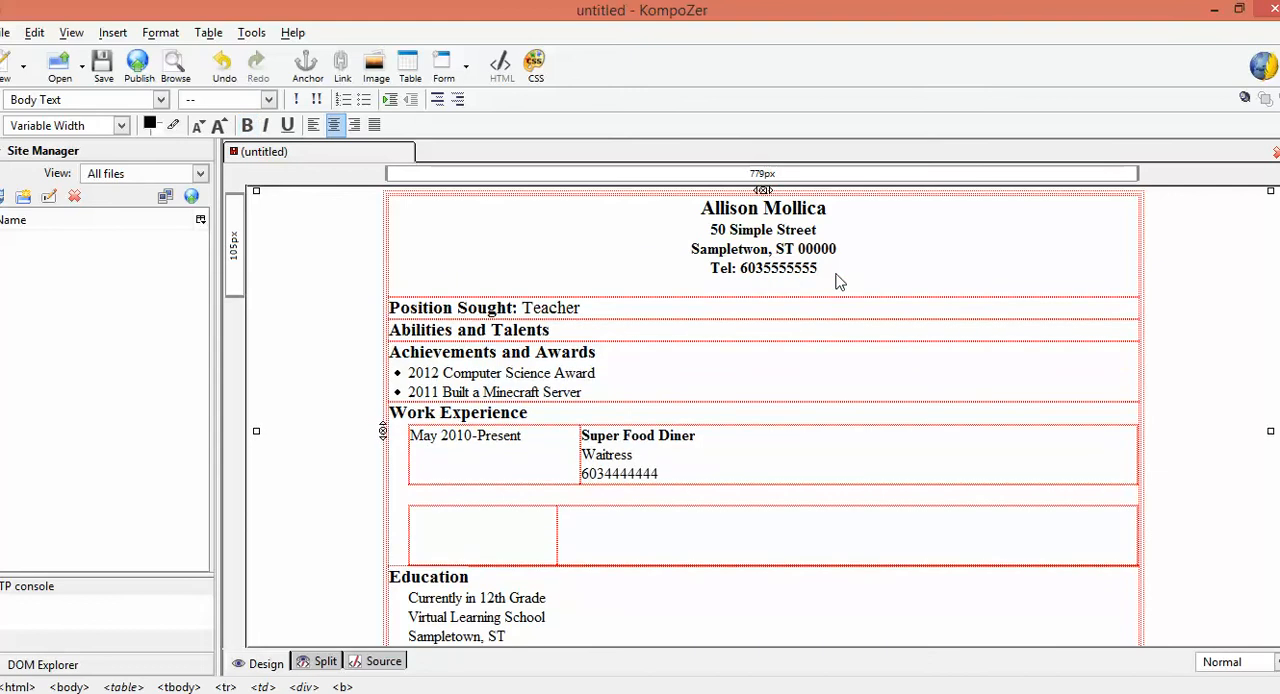
{"action": "key", "text": "ctrl+b"}
{"action": "type", "text": "Email"}
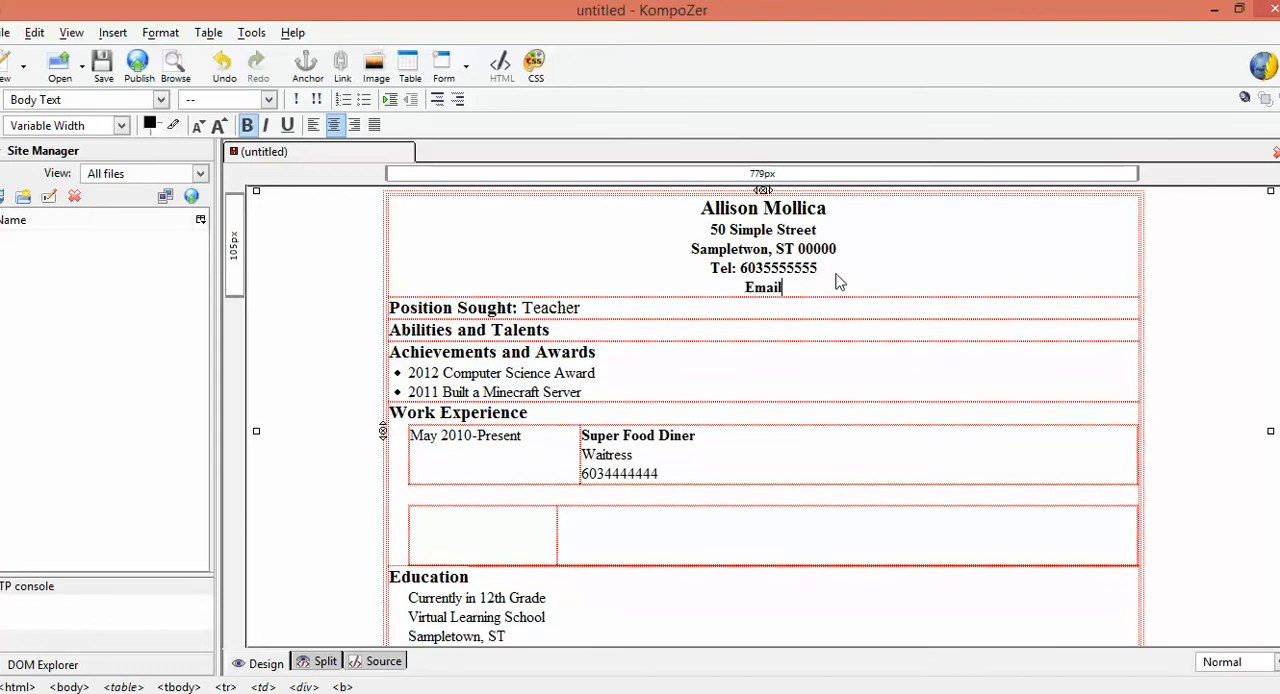
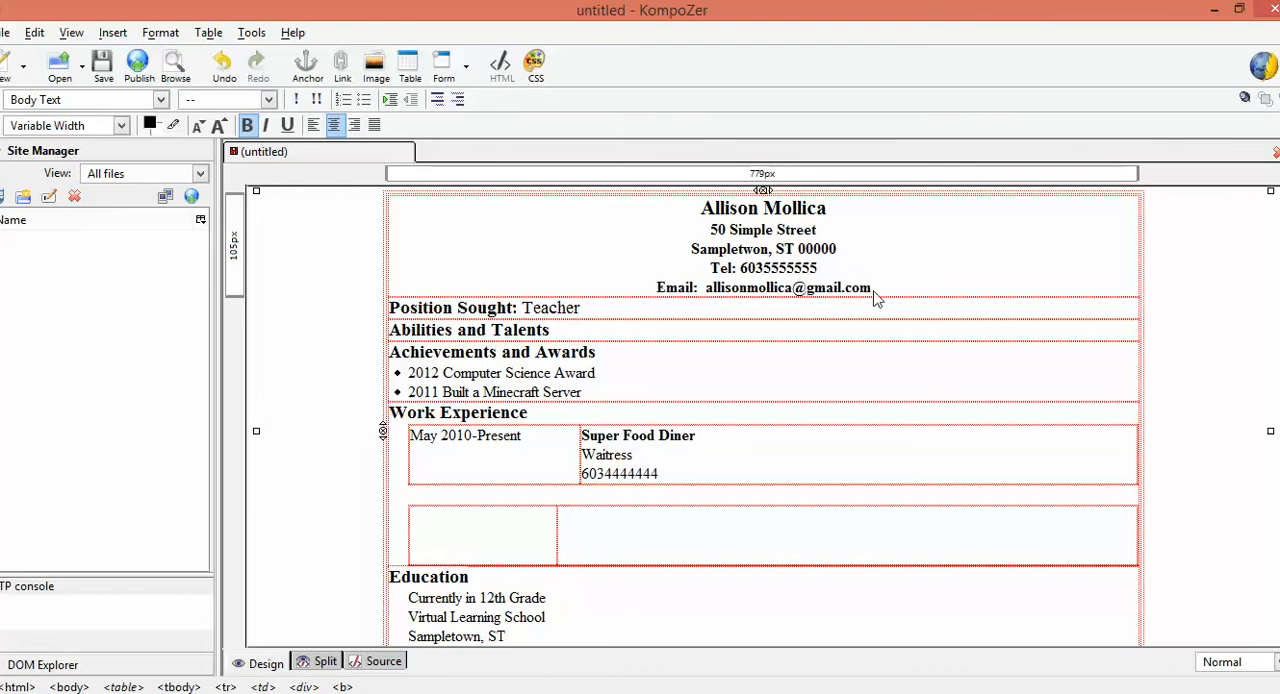
Turn the e-mail address in the résumé header into an e-mail link pointing to that same address
{"action": "left_click_drag", "start_coordinate": [872, 290], "coordinate": [708, 292]}
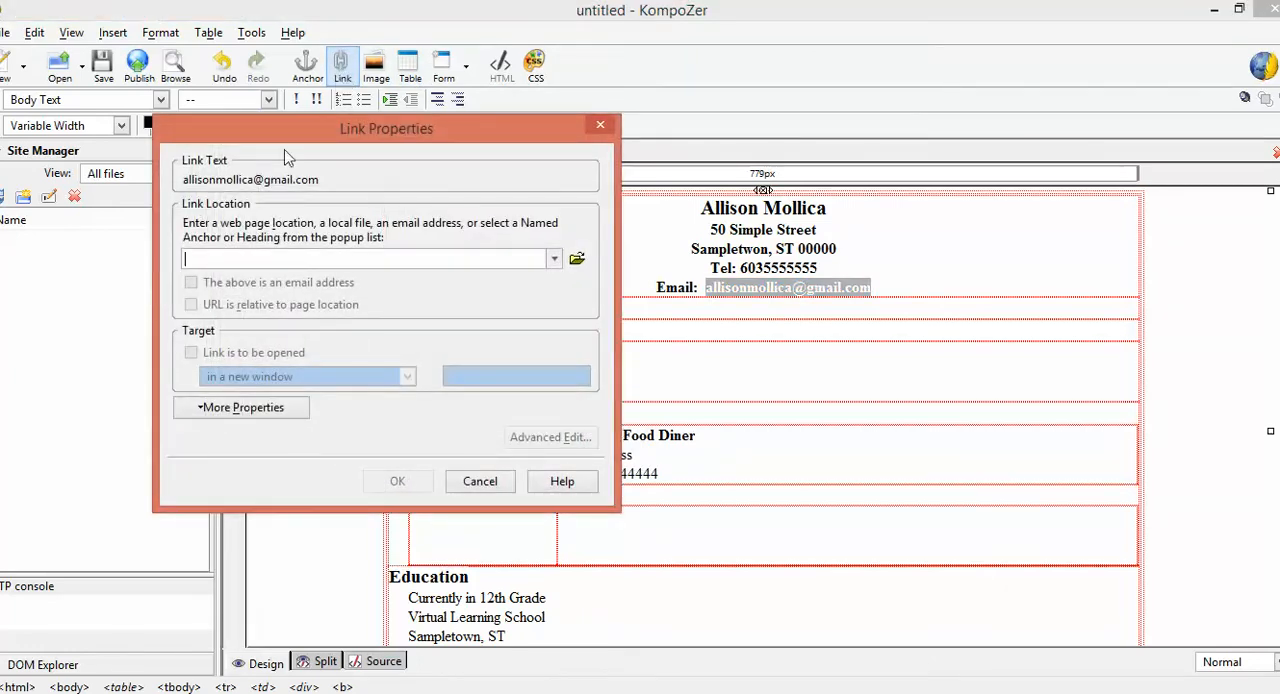
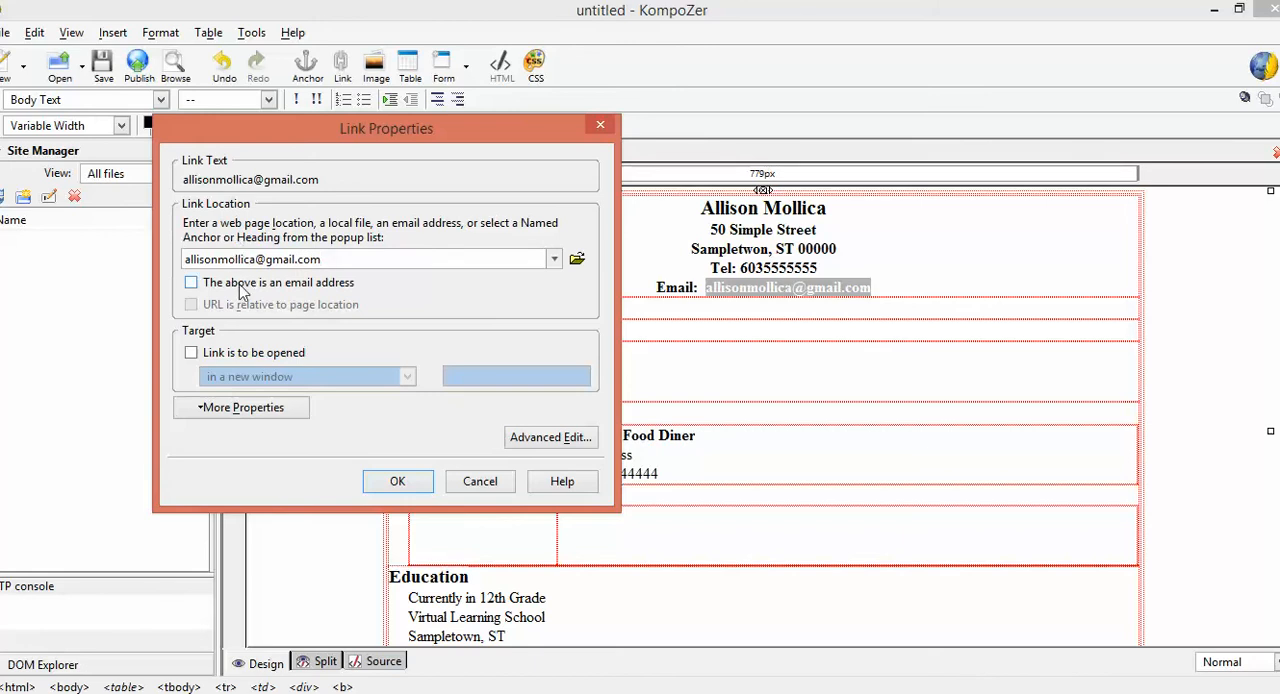
{"action": "left_click", "coordinate": [240, 285]}
{"action": "left_click", "coordinate": [398, 481]}
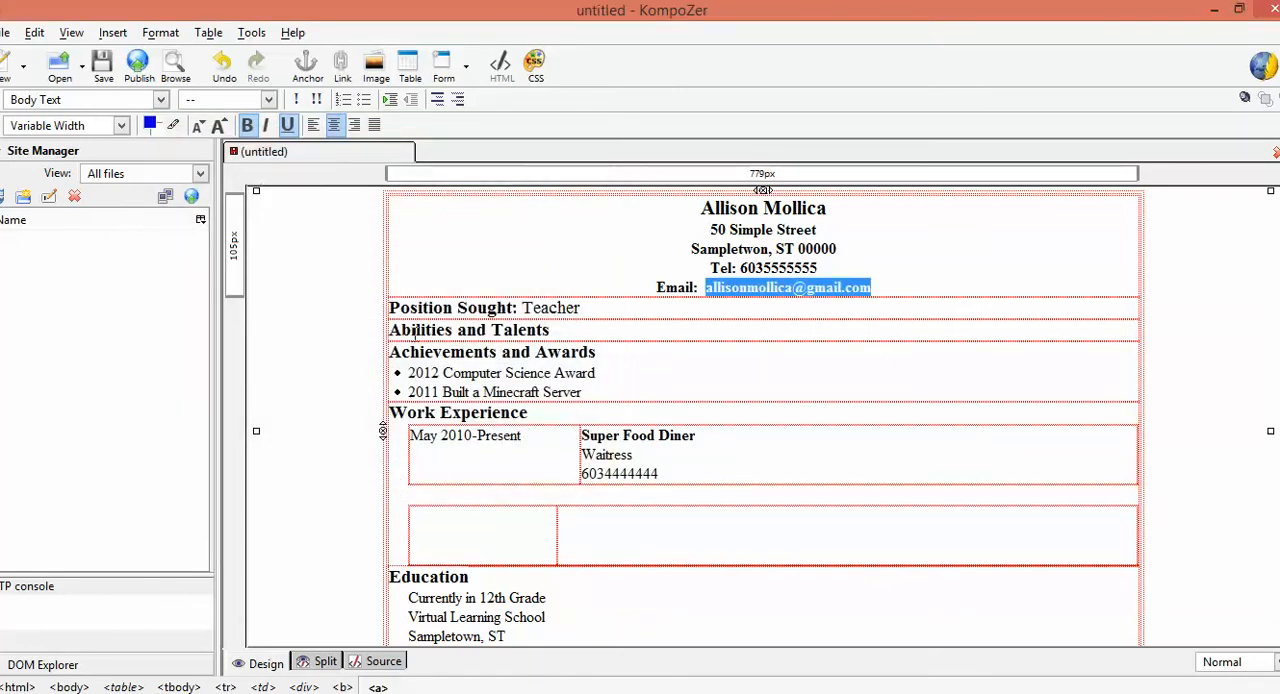
Delete the "Abilities and Talents" heading from its row
{"action": "left_click", "coordinate": [557, 338]}
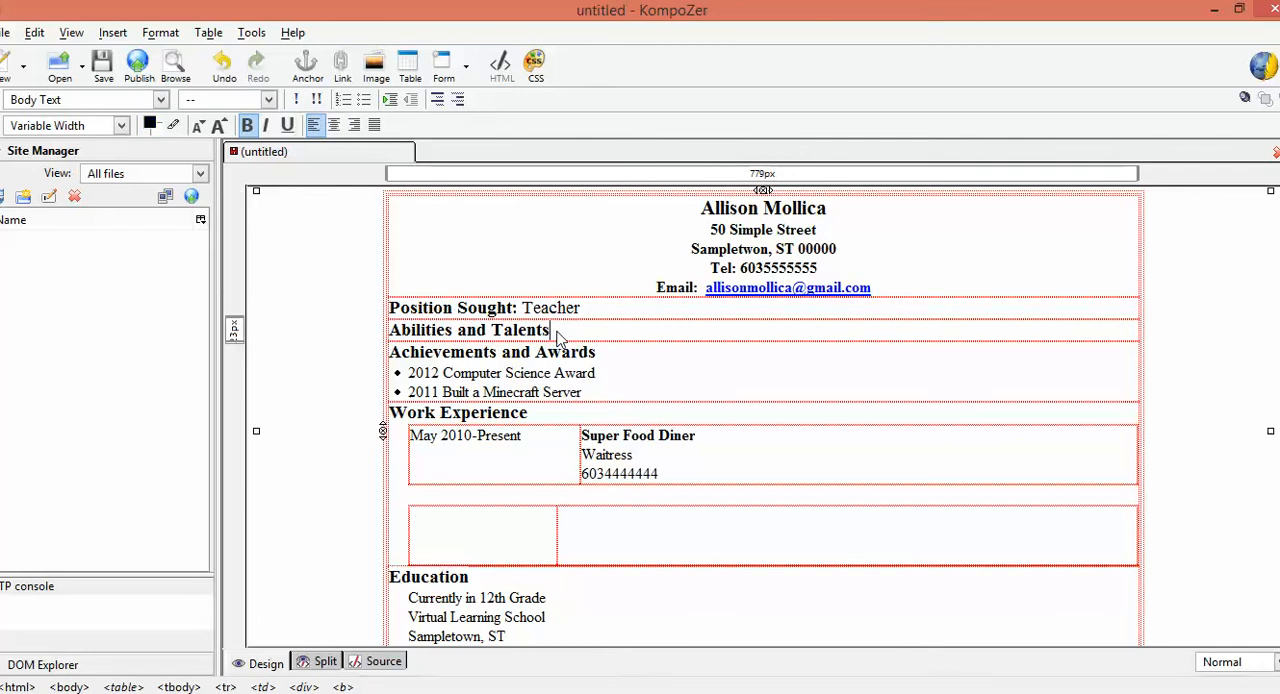
{"action": "left_click_drag", "start_coordinate": [557, 338], "coordinate": [389, 345]}
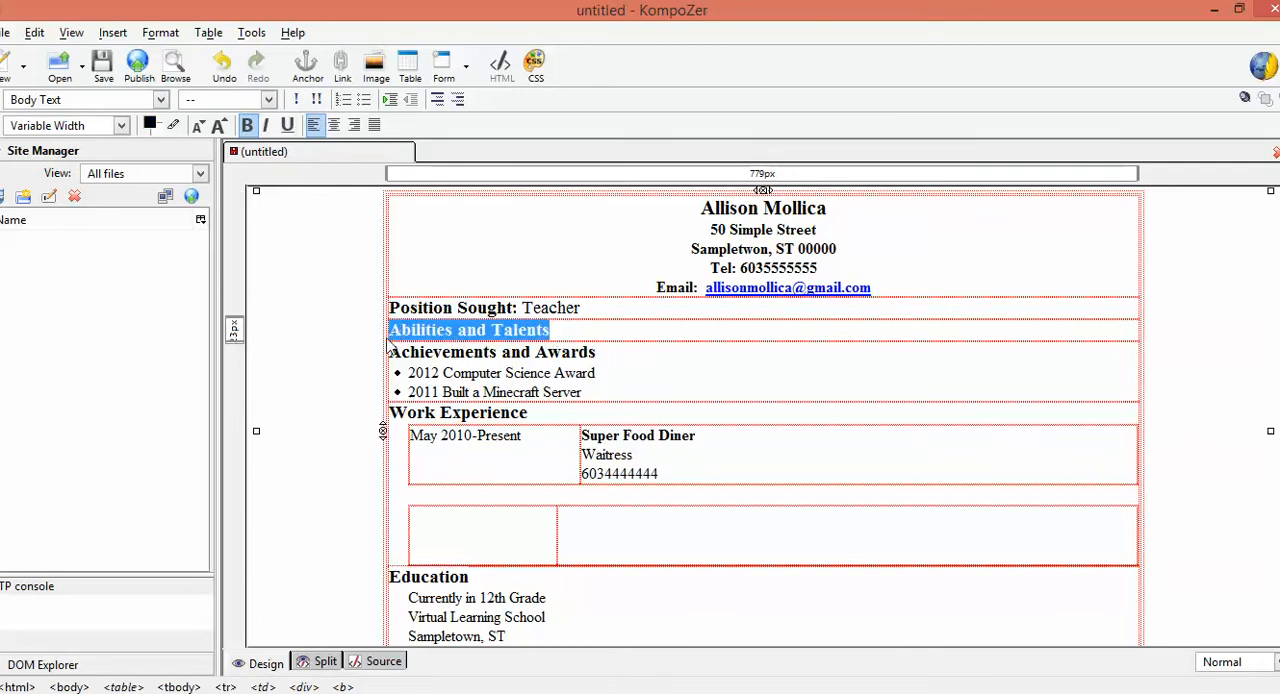
{"action": "key", "text": "Delete"}
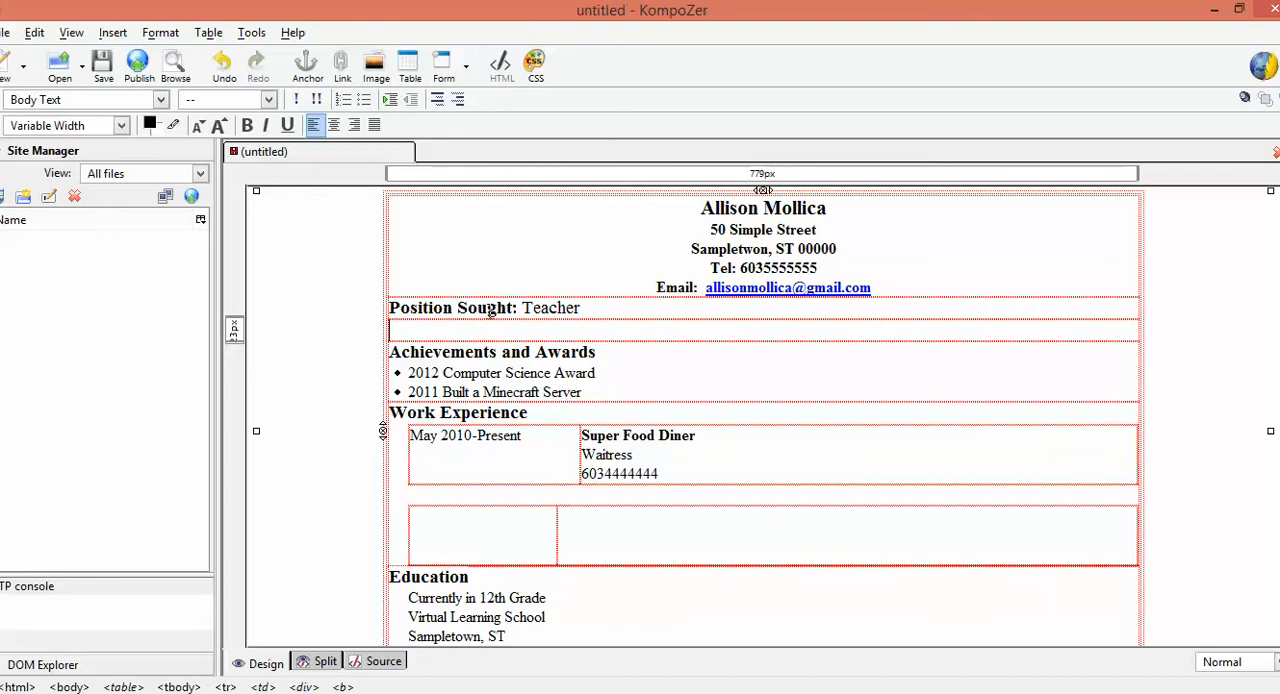
Add a blank line without a bullet below "2011 Built a Minecraft Server" in the achievements list
{"action": "left_click", "coordinate": [604, 396]}
{"action": "key", "text": "Return"}
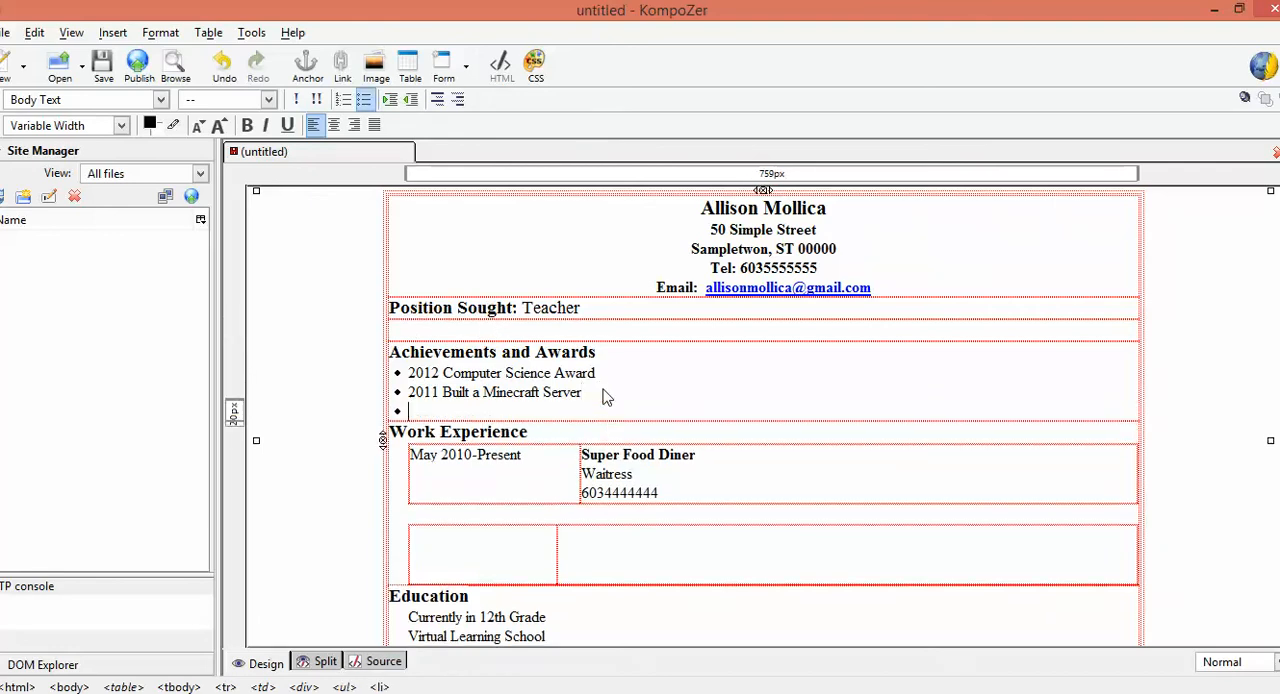
{"action": "key", "text": "BackSpace"}
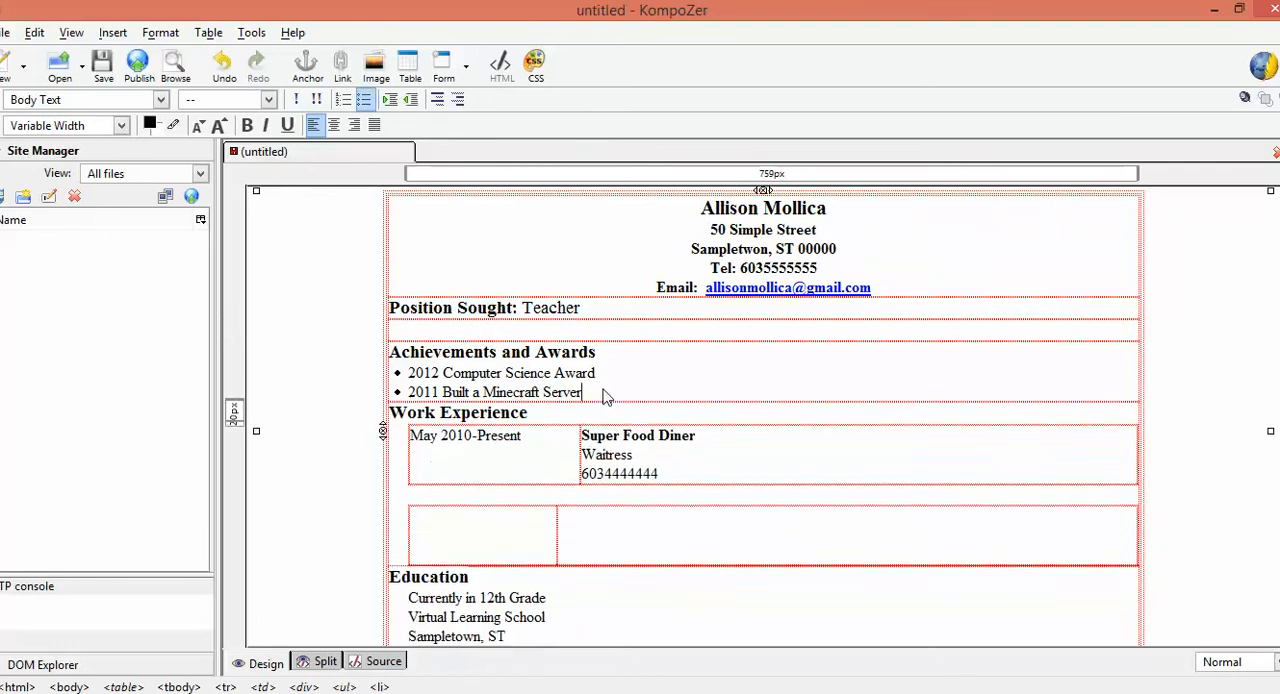
{"action": "key", "text": "Return"}
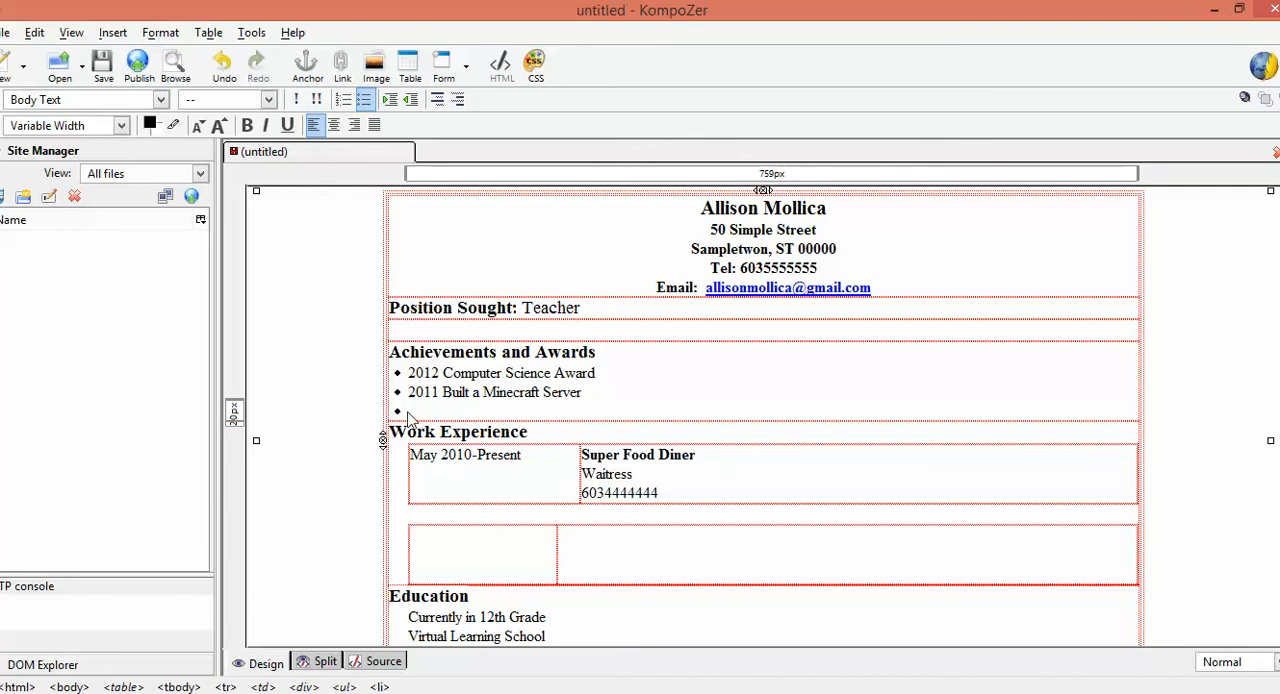
{"action": "left_click", "coordinate": [364, 100]}
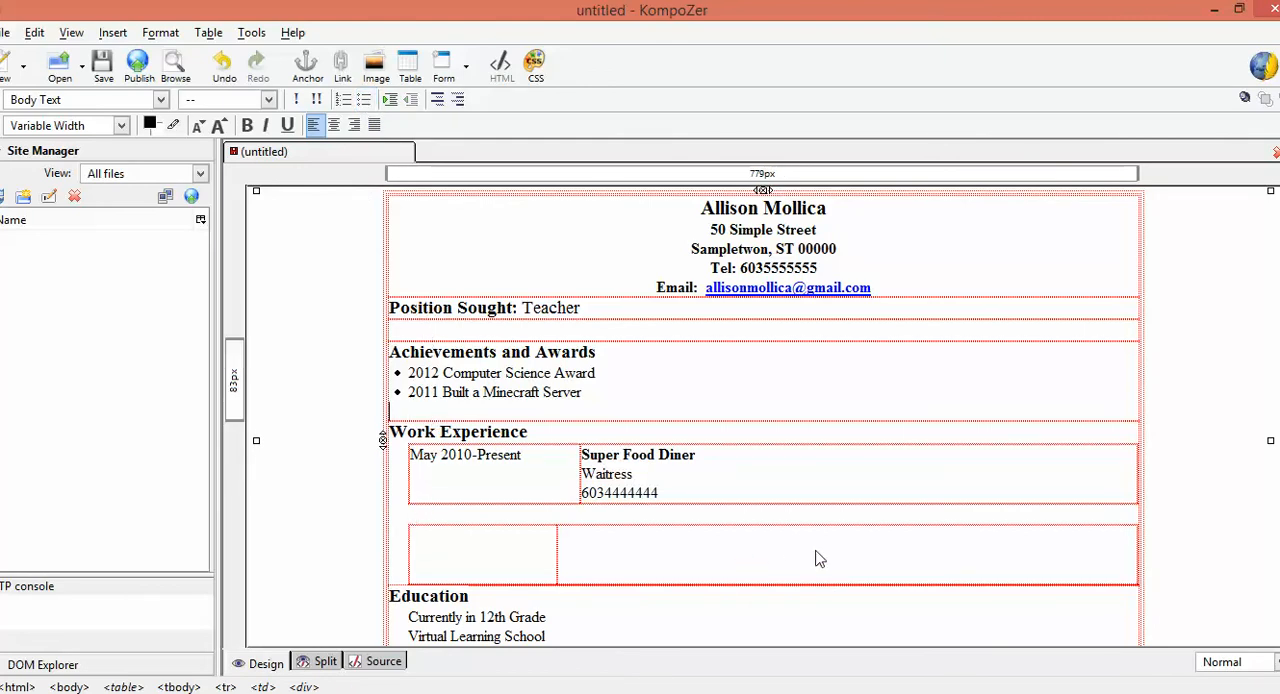
Delete the empty two-cell table under the Super Food Diner entry and remove the leftover blank line above Education
{"action": "left_click", "coordinate": [743, 562]}
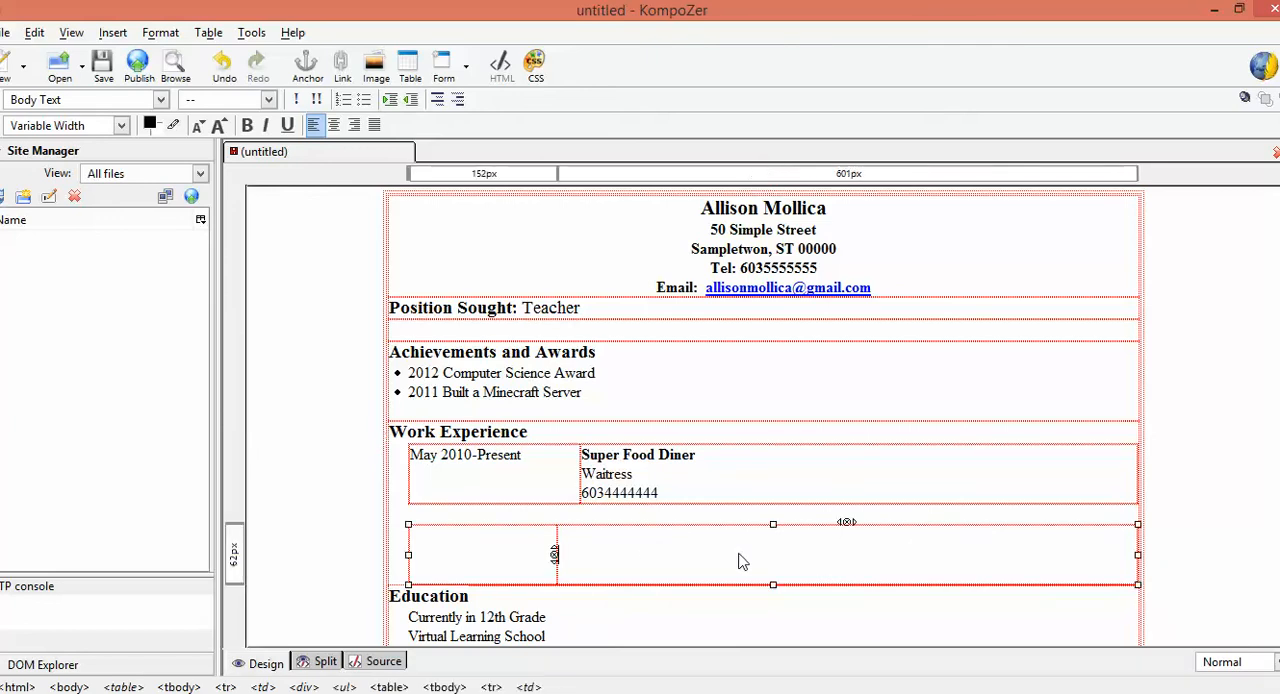
{"action": "left_click", "coordinate": [207, 33]}
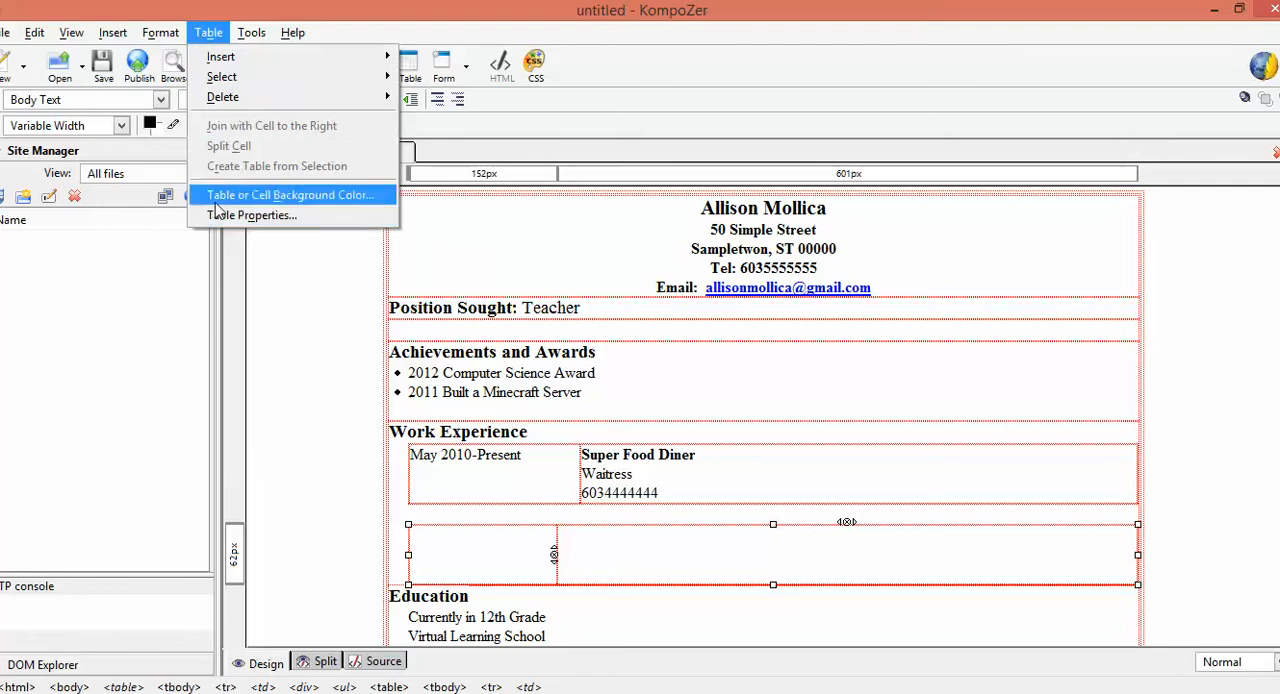
{"action": "mouse_move", "coordinate": [214, 96]}
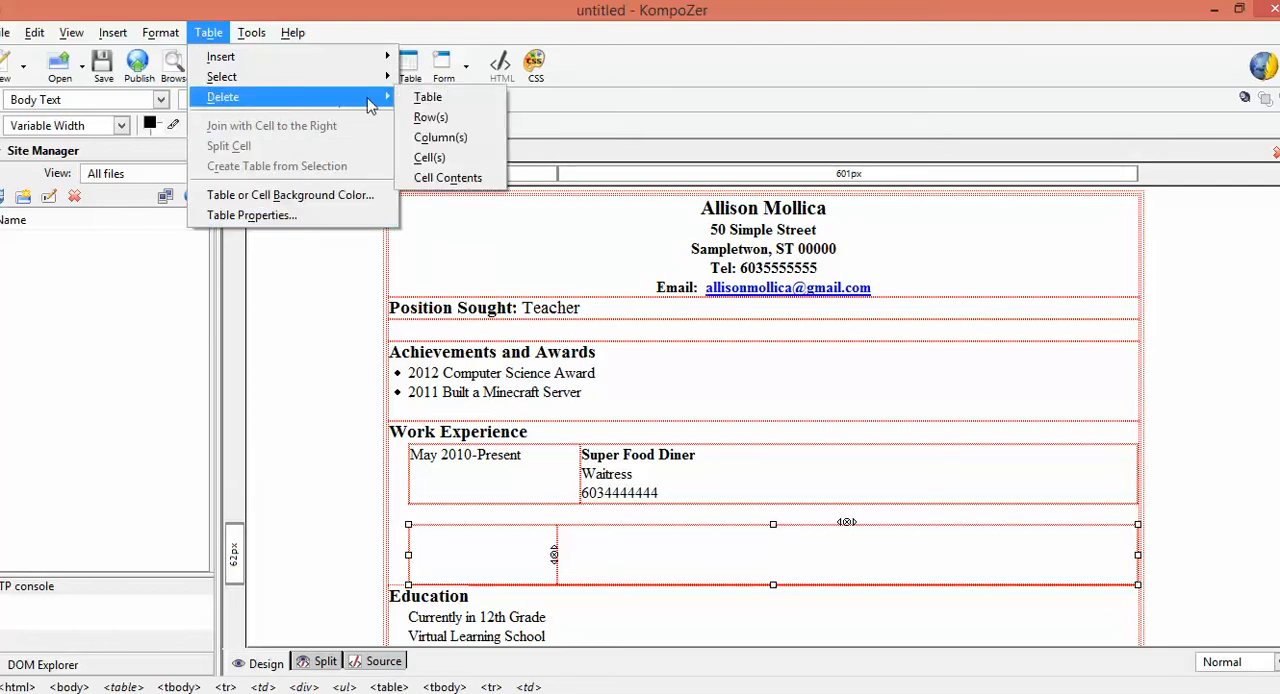
{"action": "left_click", "coordinate": [428, 98]}
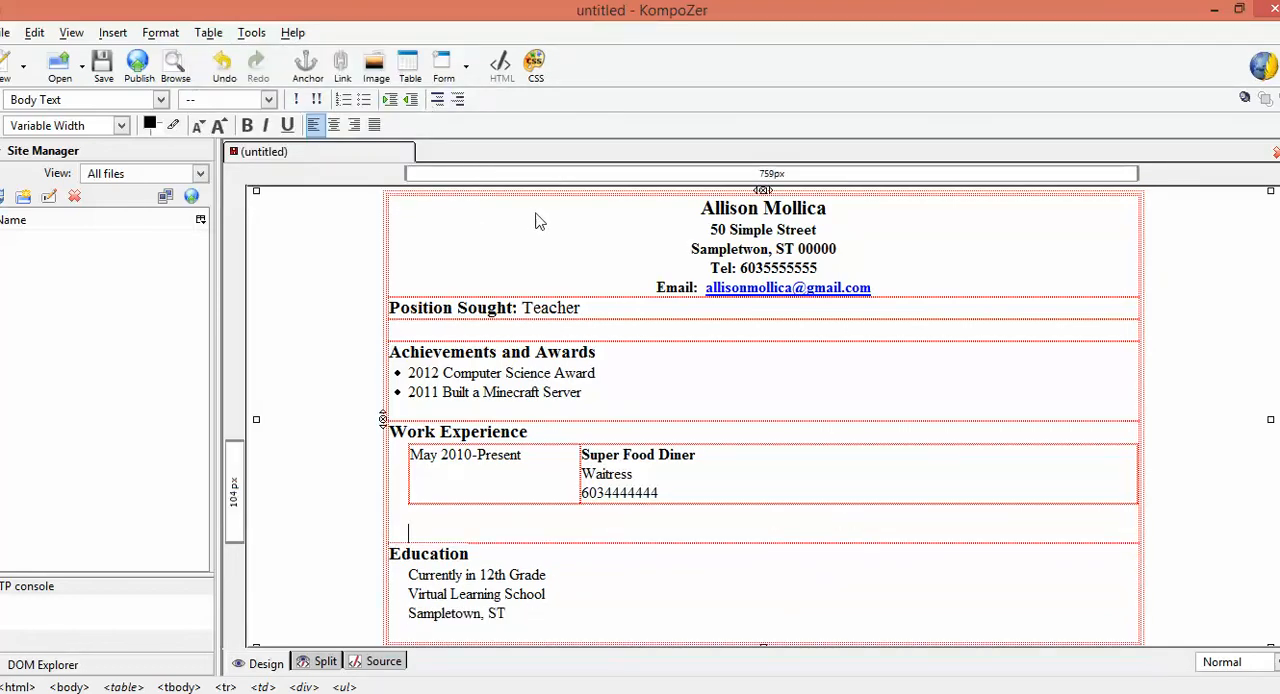
{"action": "key", "text": "BackSpace"}
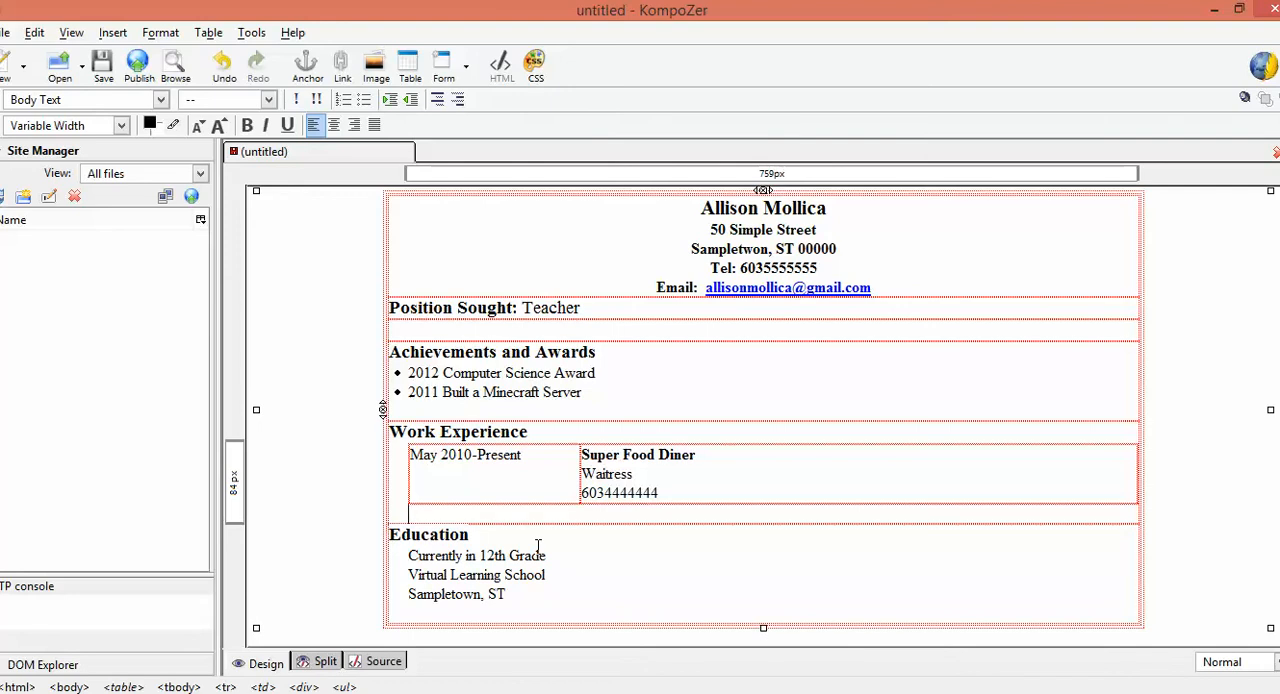
Insert a horizontal line below the e-mail line of the résumé header
{"action": "left_click", "coordinate": [937, 289]}
{"action": "left_click", "coordinate": [113, 32]}
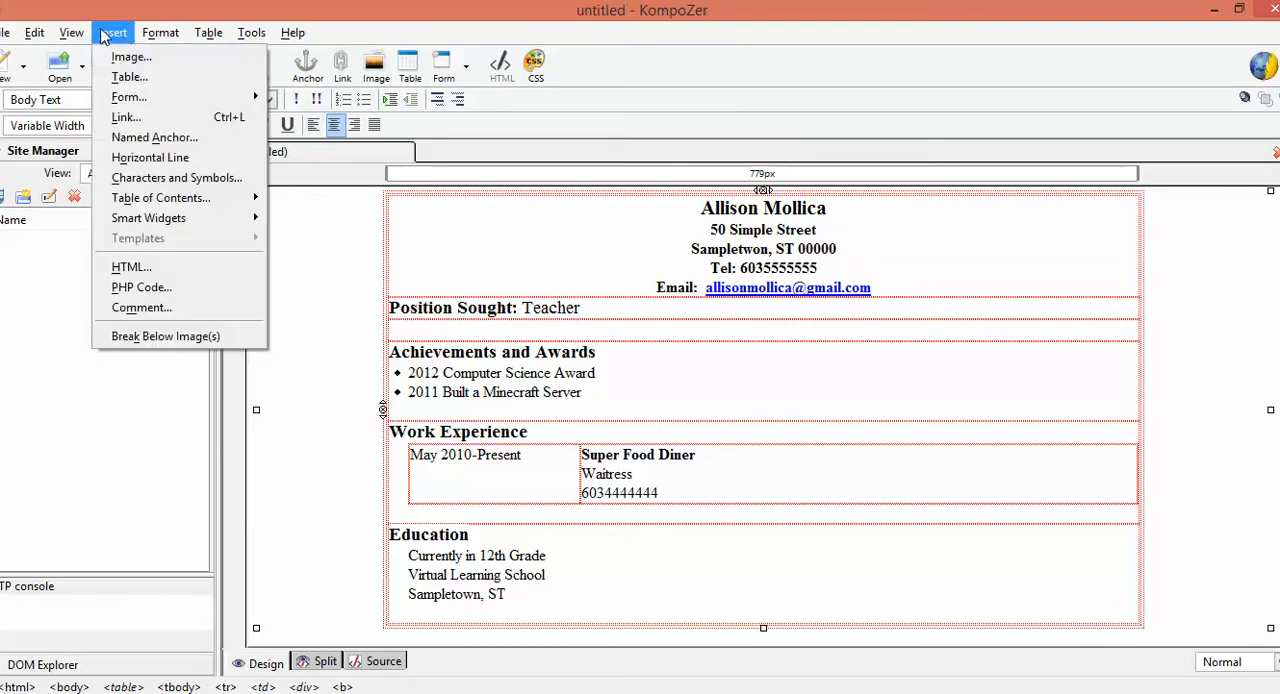
{"action": "left_click", "coordinate": [150, 158]}
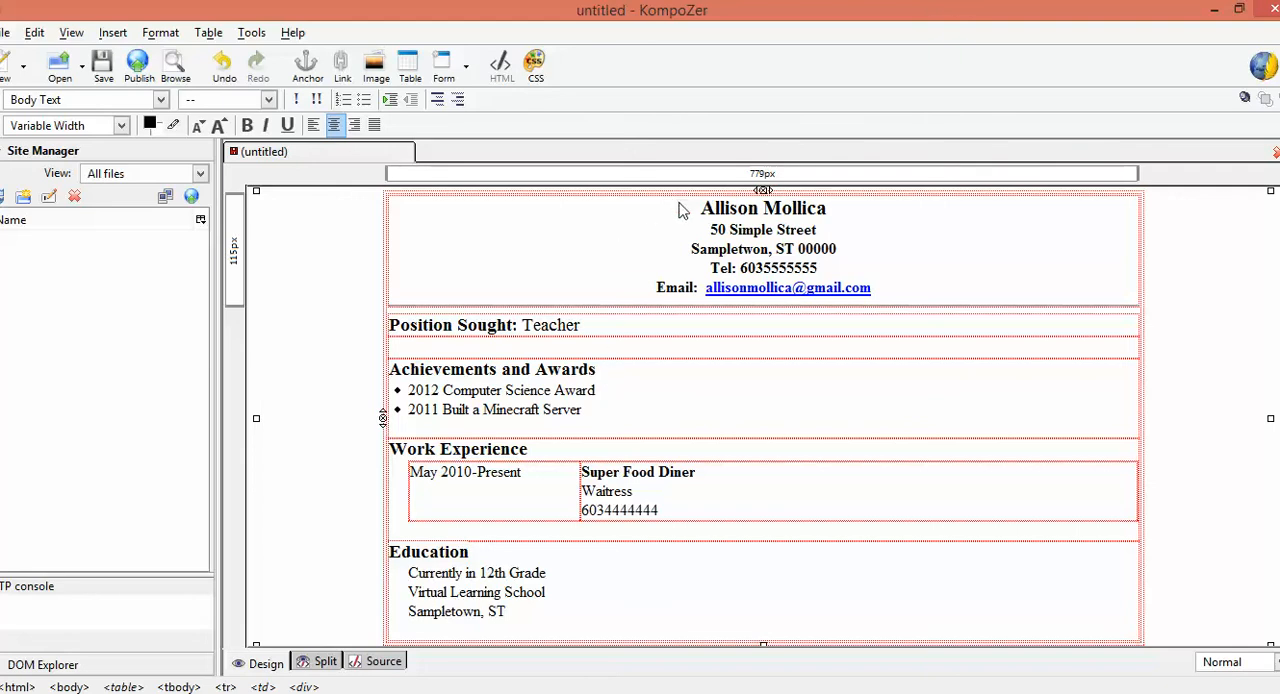
Left-align the whole contact block, from the name through the e-mail line
{"action": "left_click_drag", "start_coordinate": [700, 207], "coordinate": [909, 300]}
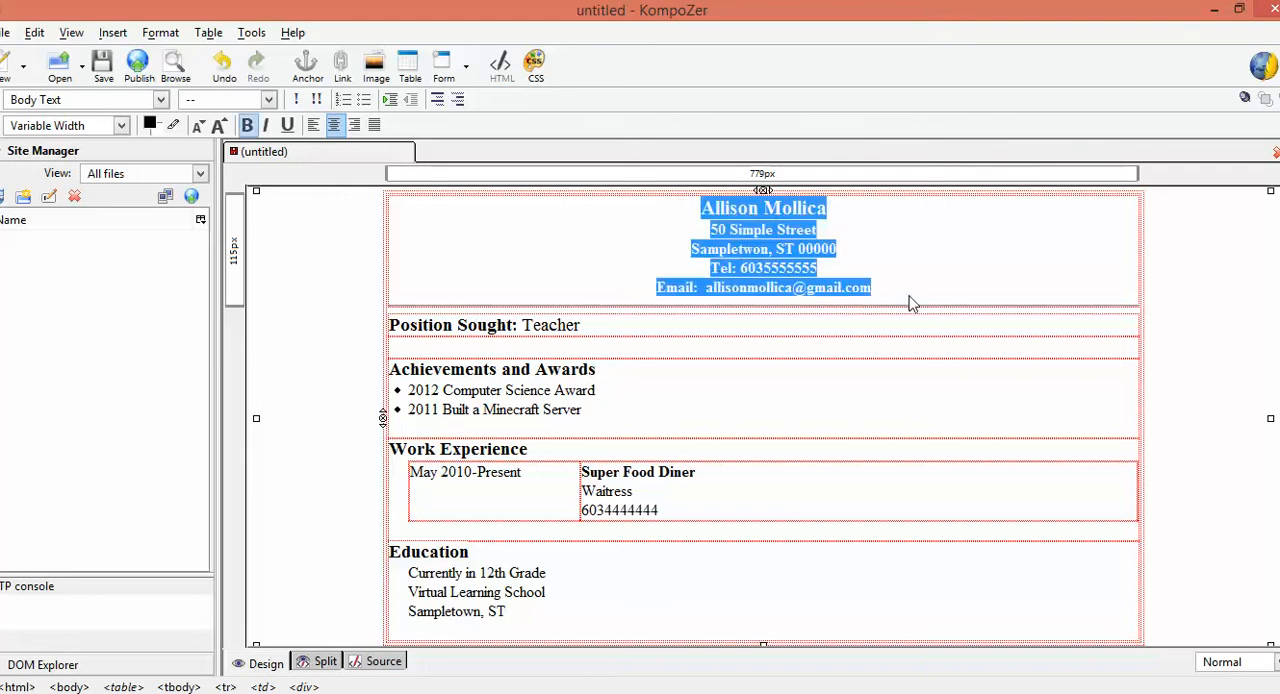
{"action": "left_click", "coordinate": [314, 125]}
{"action": "left_click", "coordinate": [645, 262]}
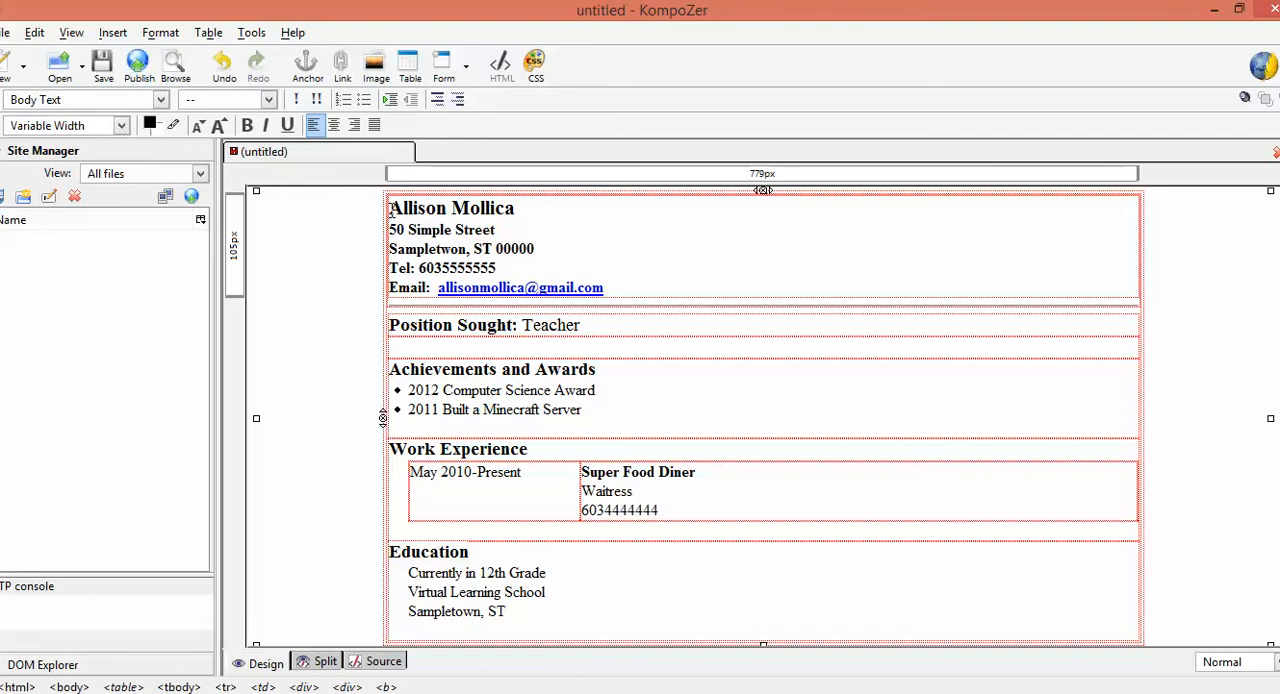
{"action": "left_click", "coordinate": [114, 34]}
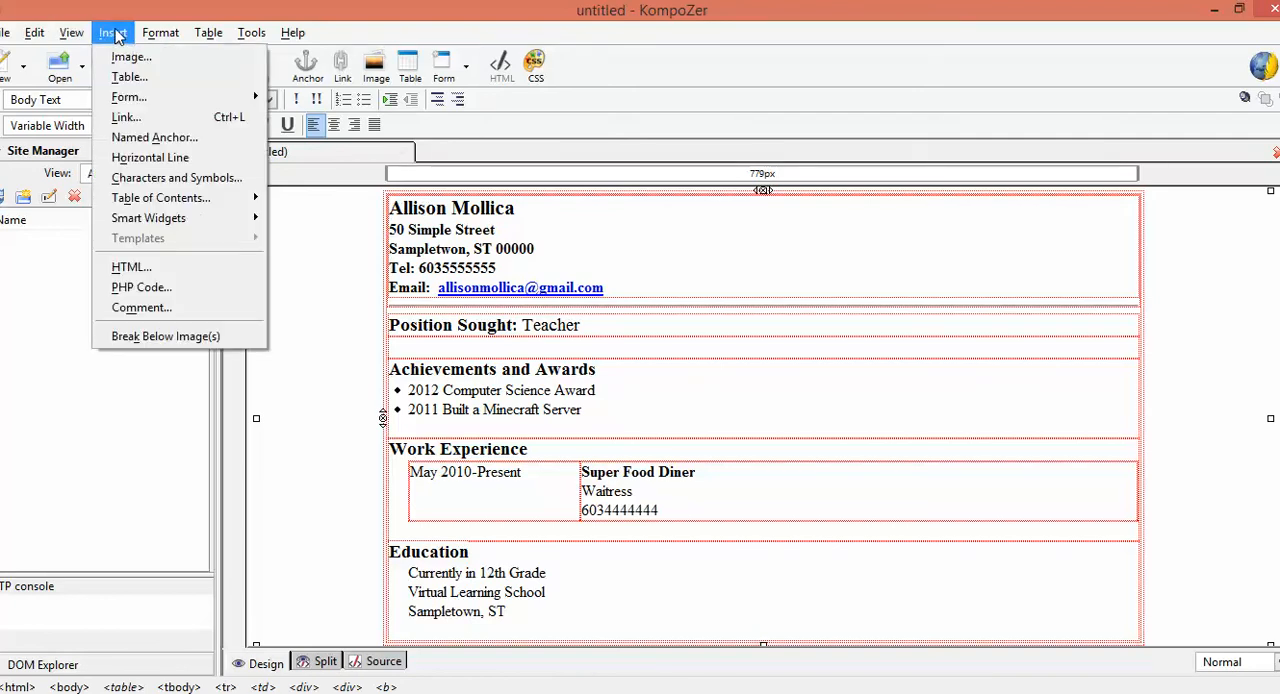
{"action": "left_click", "coordinate": [126, 57]}
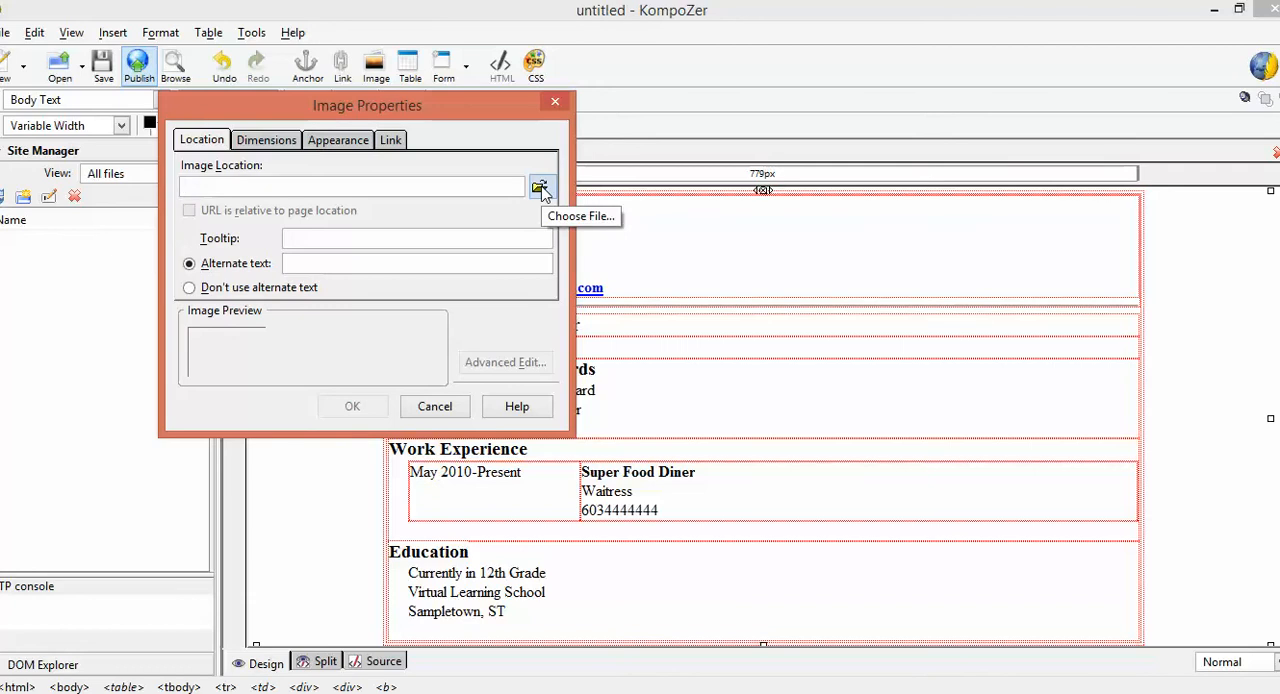
{"action": "left_click", "coordinate": [540, 189]}
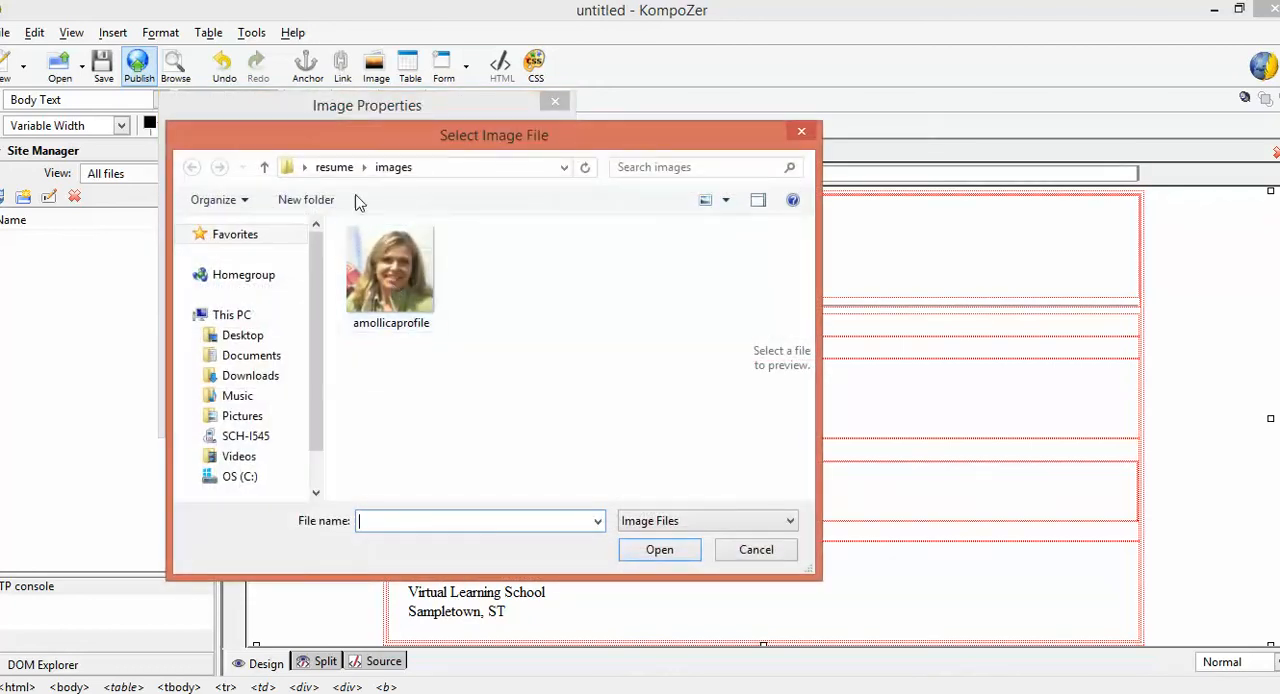
{"action": "left_click", "coordinate": [334, 167]}
{"action": "double_click", "coordinate": [388, 280]}
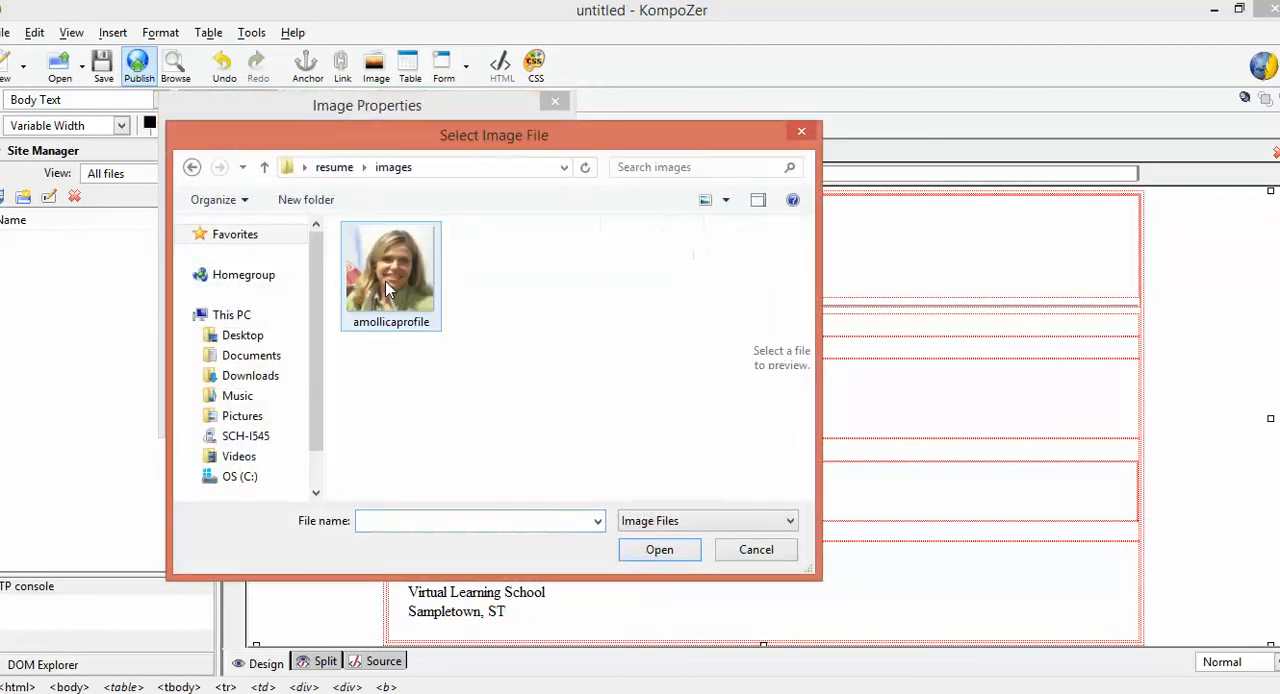
{"action": "left_click", "coordinate": [395, 286]}
{"action": "left_click", "coordinate": [668, 550]}
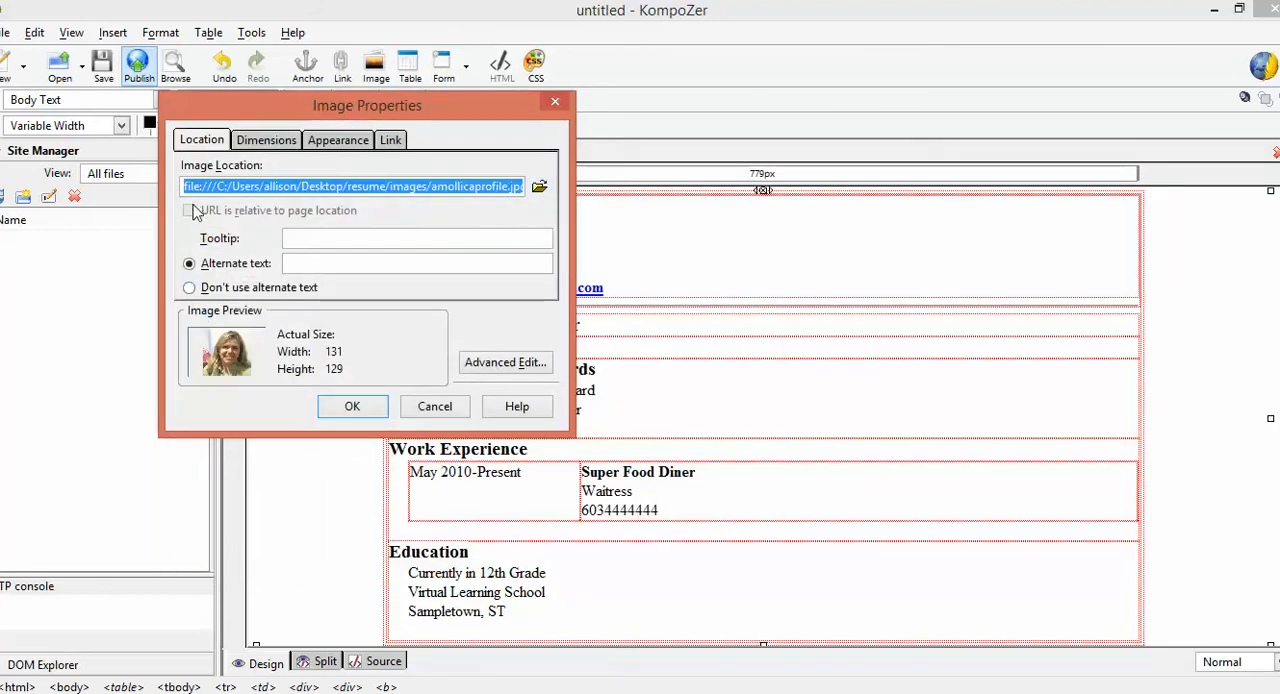
{"action": "left_click", "coordinate": [202, 209]}
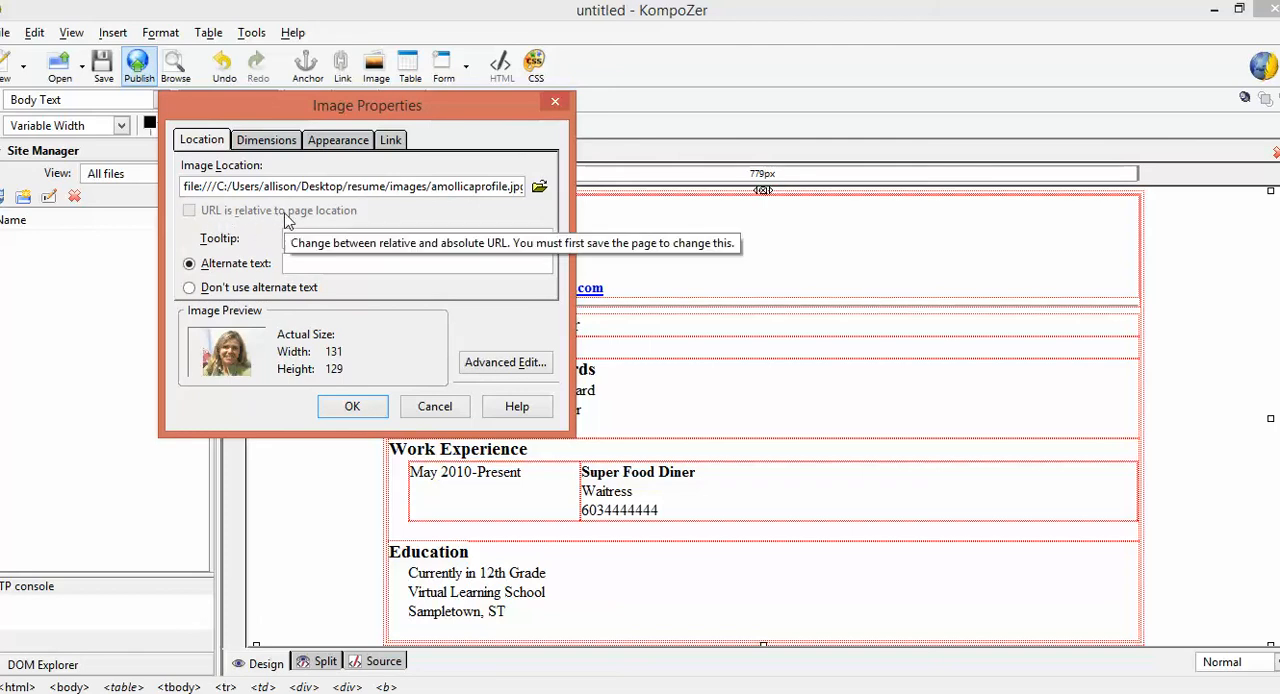
{"action": "left_click", "coordinate": [516, 368]}
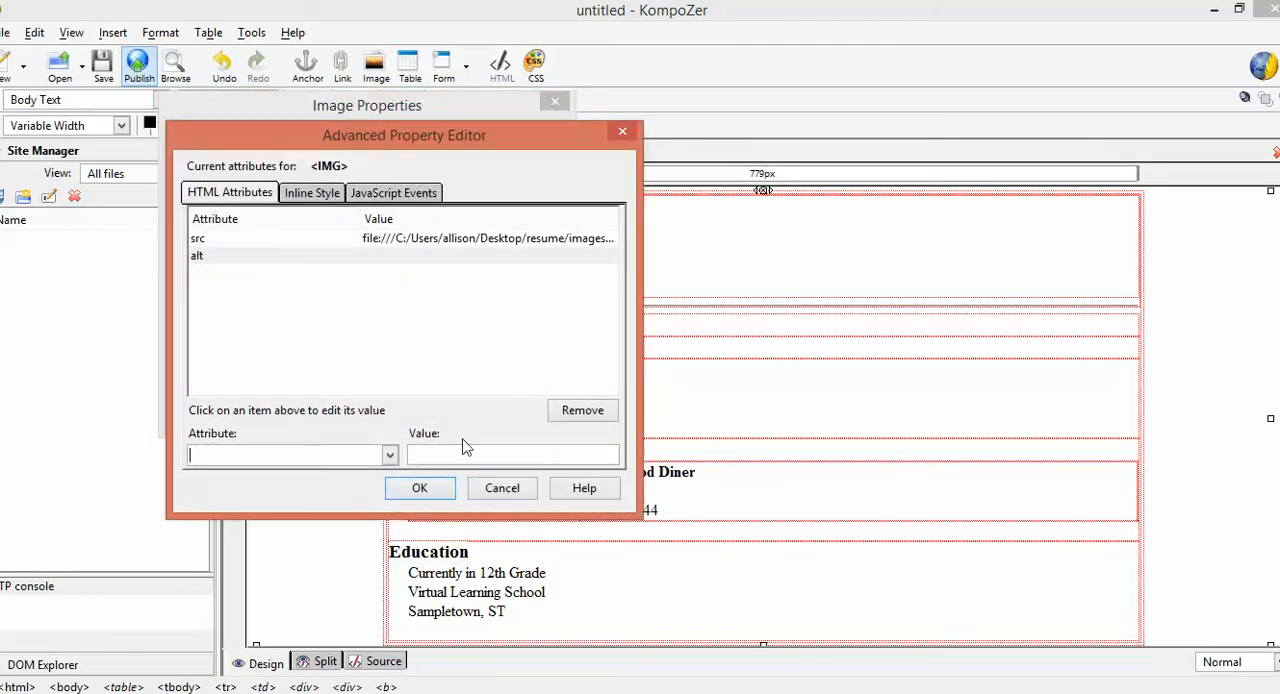
{"action": "left_click", "coordinate": [420, 489]}
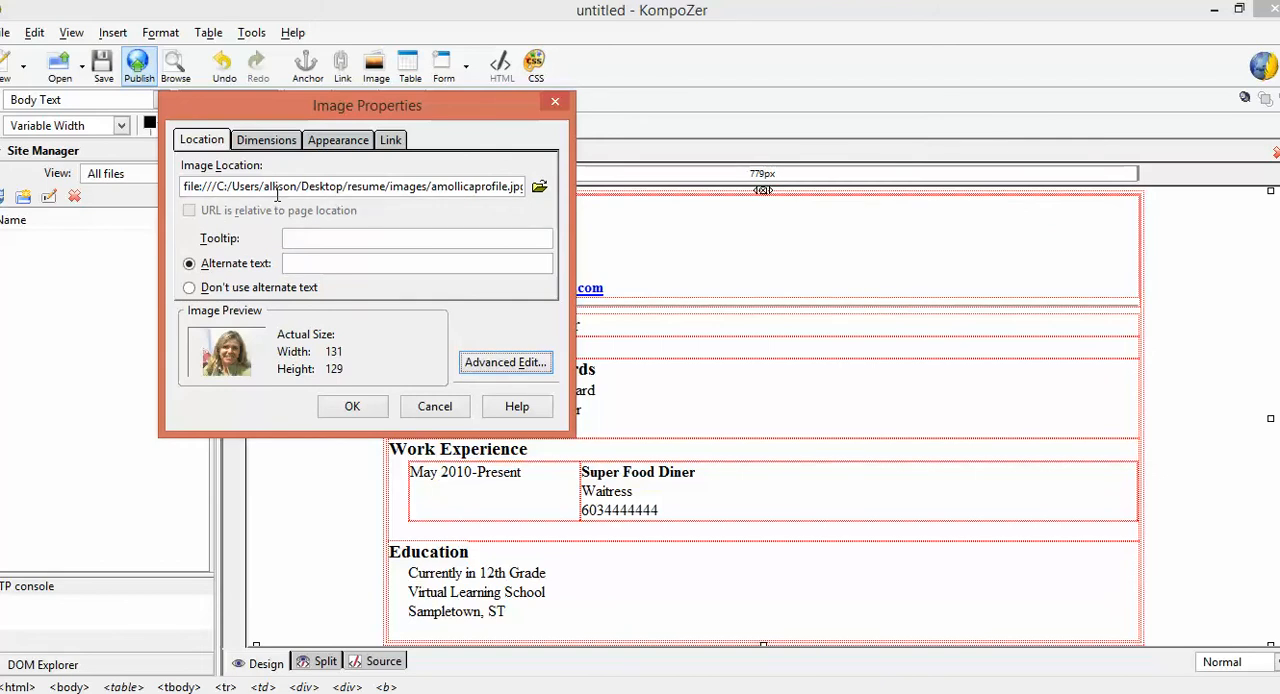
{"action": "left_click", "coordinate": [435, 407]}
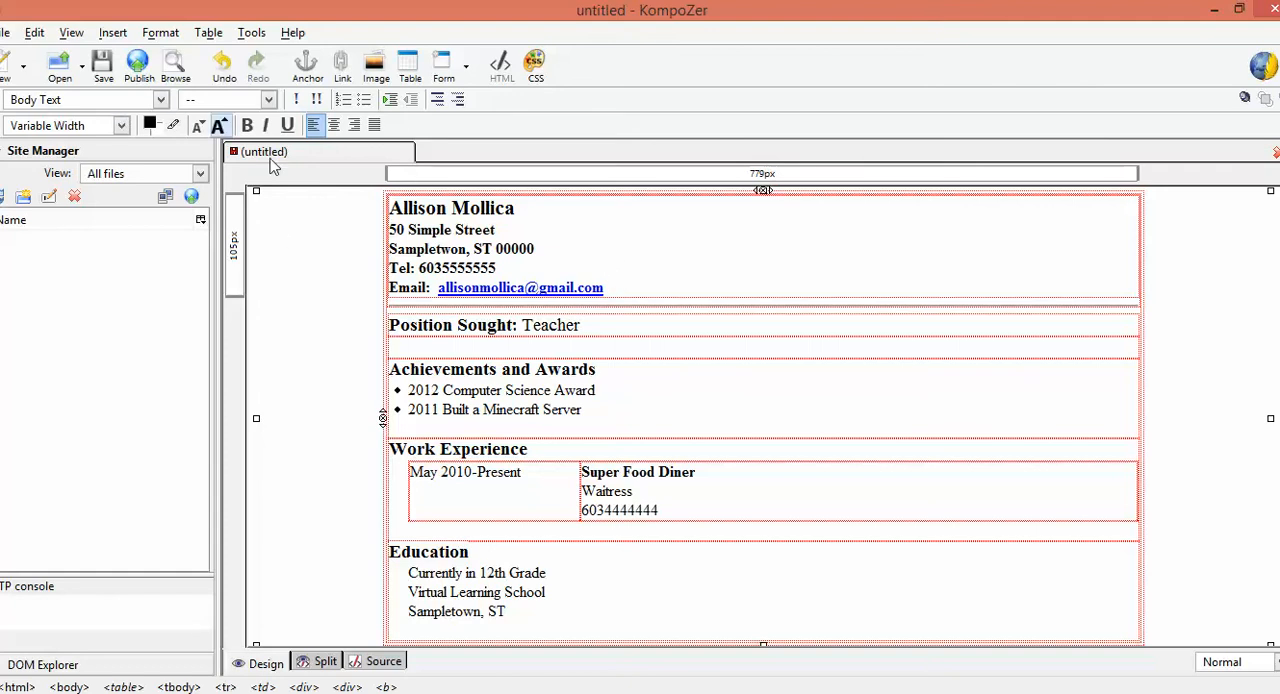
Start saving the page under a new file and title it "Resume for" followed by the person's full name
{"action": "left_click", "coordinate": [8, 33]}
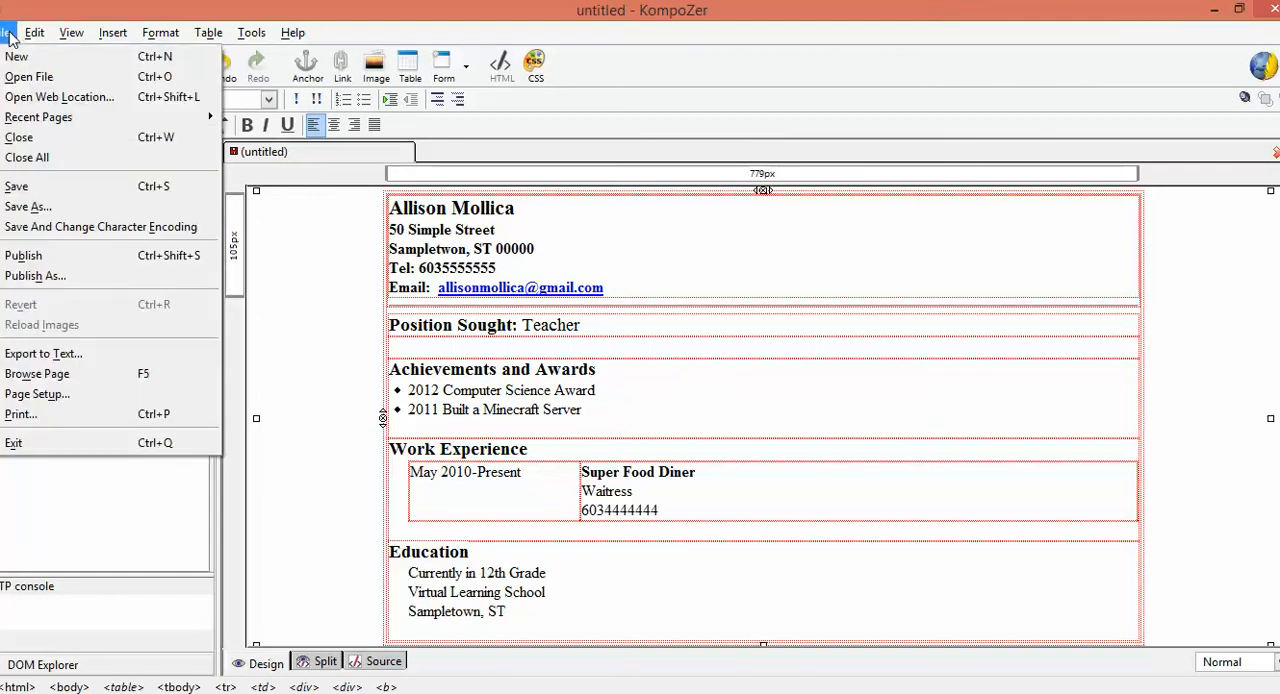
{"action": "left_click", "coordinate": [44, 206]}
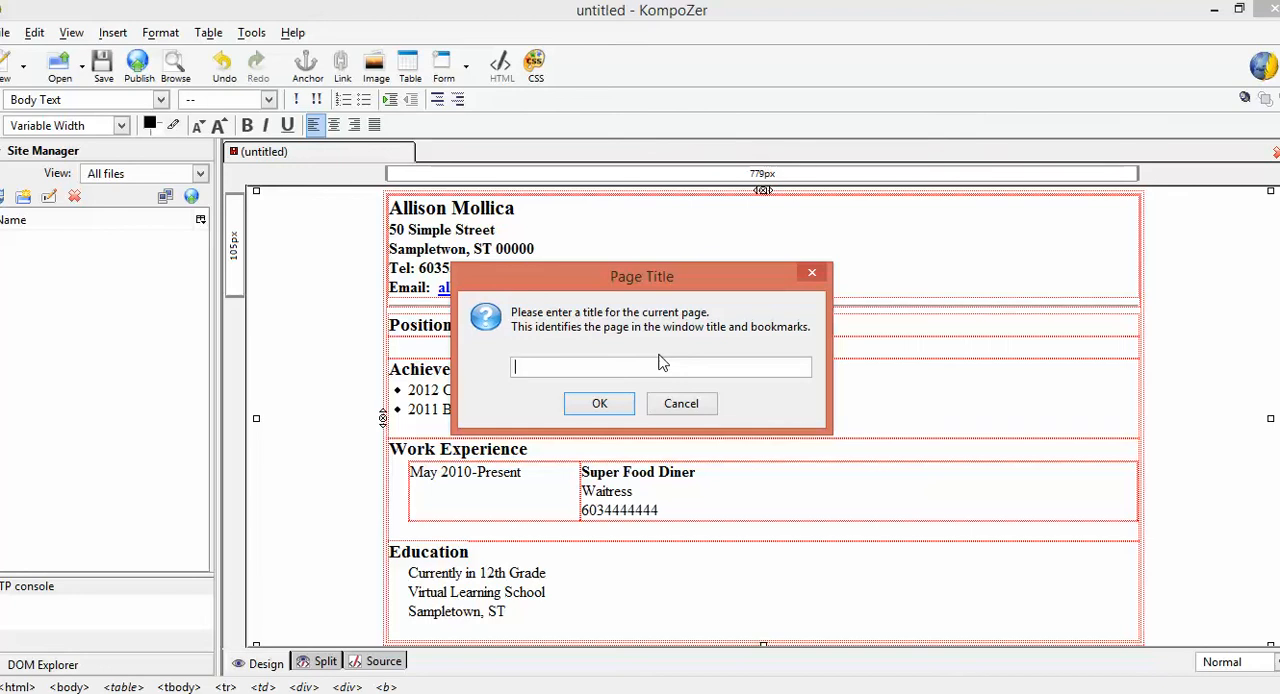
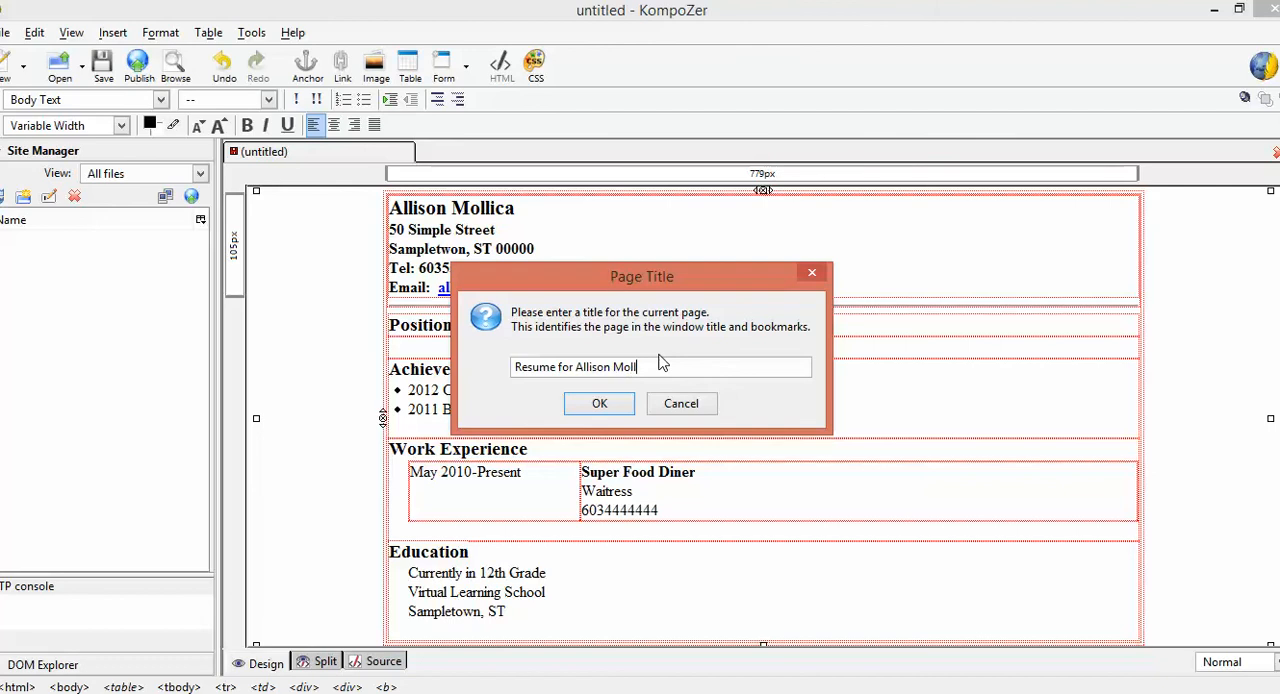
{"action": "left_click", "coordinate": [601, 409]}
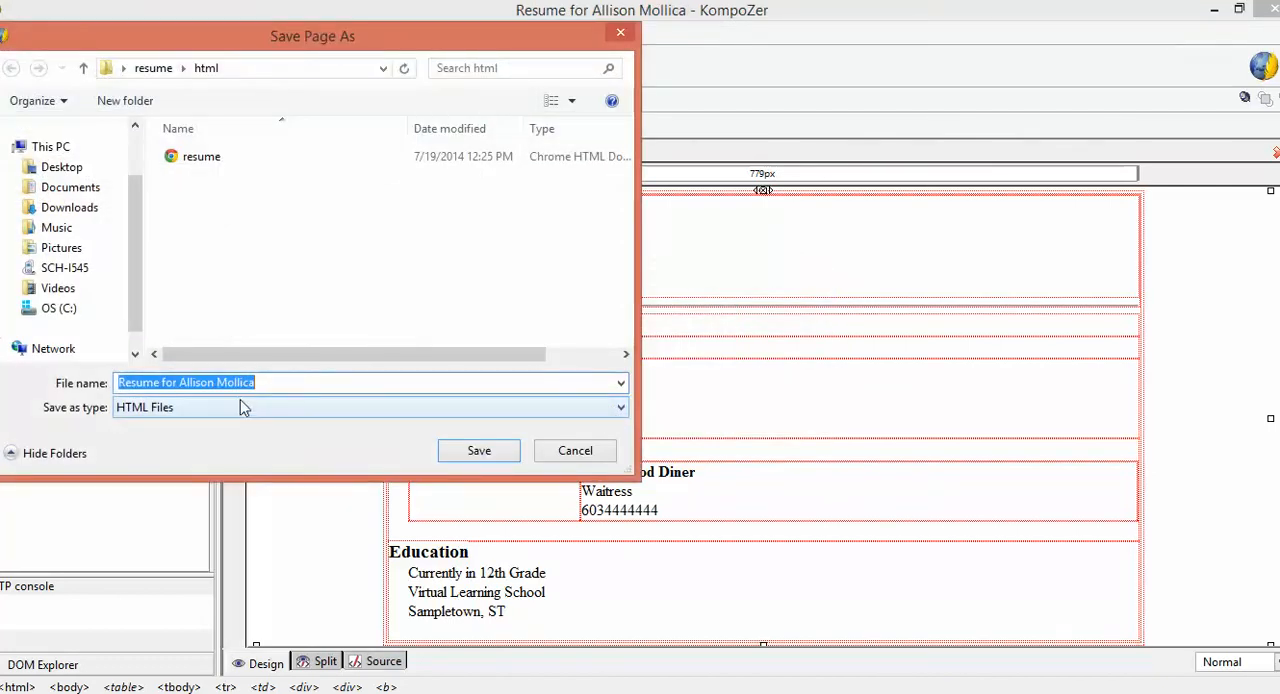
Save the page as the HTML file "resume" in the resume project's html folder, replacing the existing file
{"action": "type", "text": "resume"}
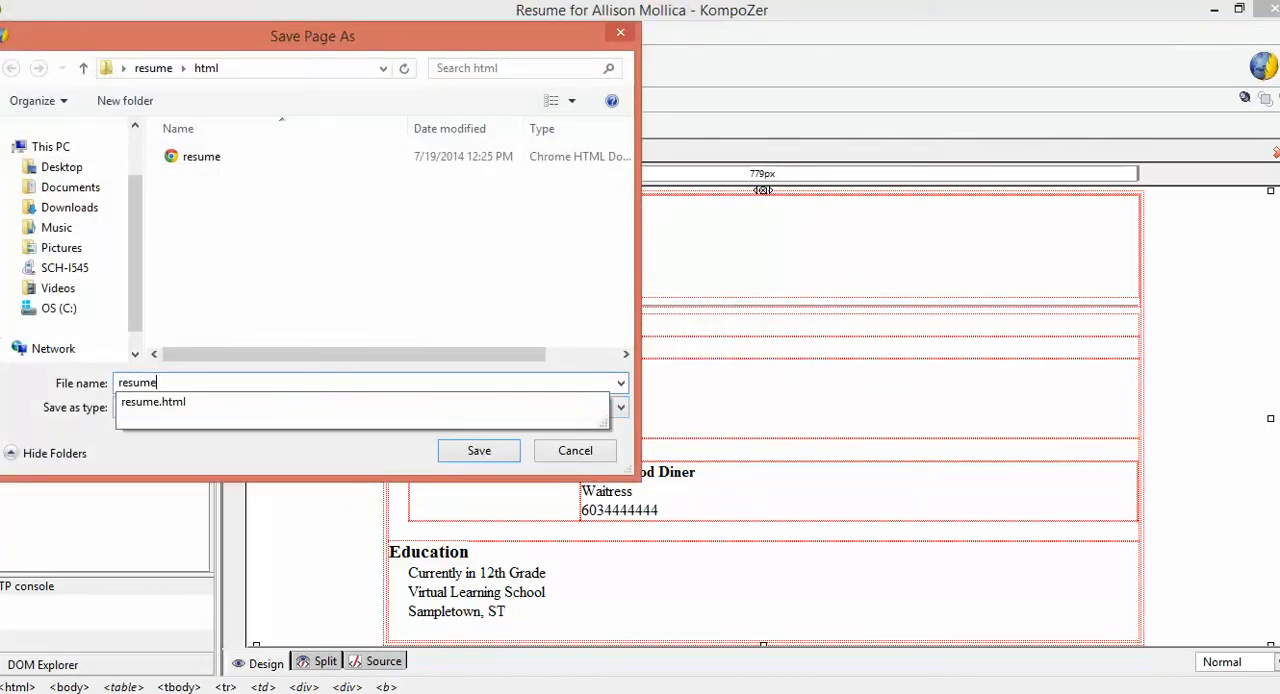
{"action": "left_click", "coordinate": [207, 70]}
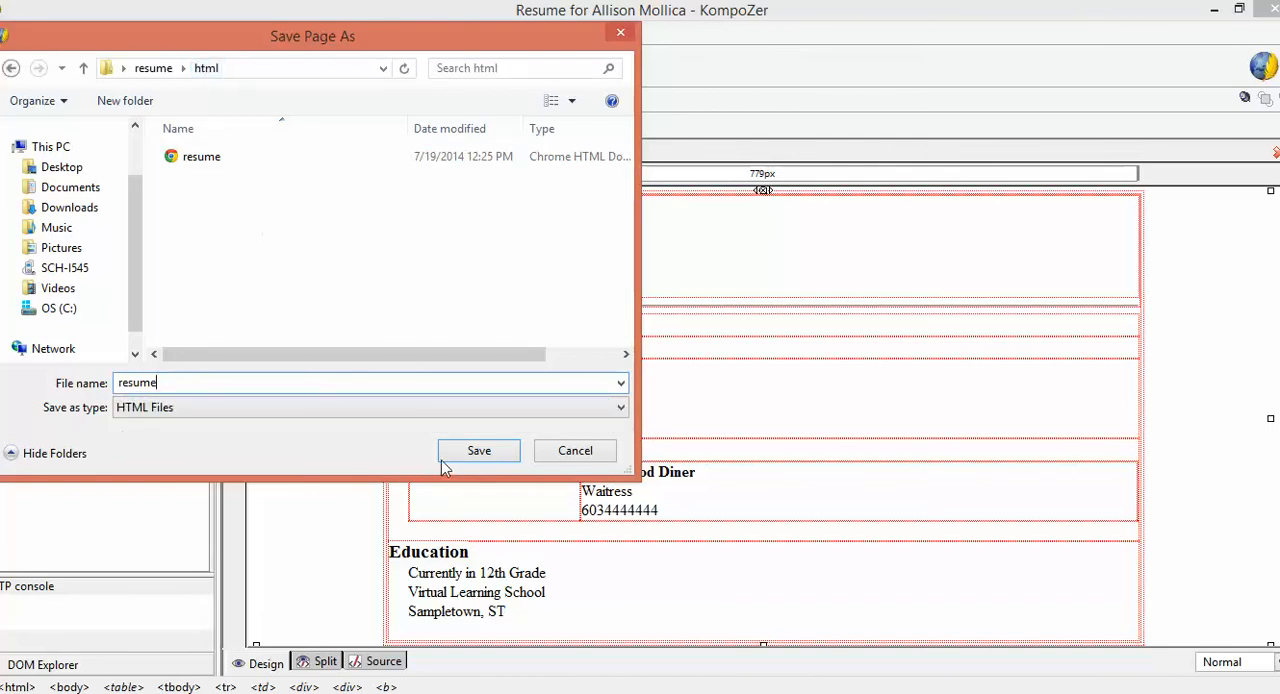
{"action": "left_click", "coordinate": [474, 454]}
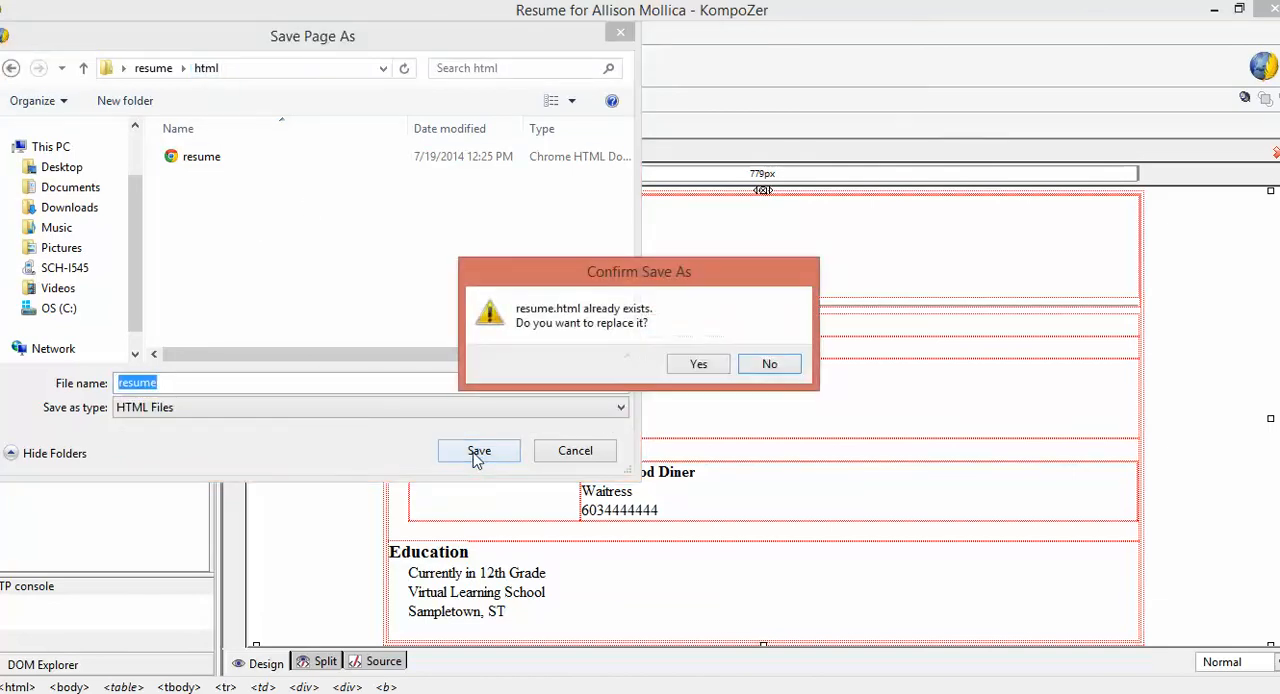
{"action": "left_click", "coordinate": [699, 365]}
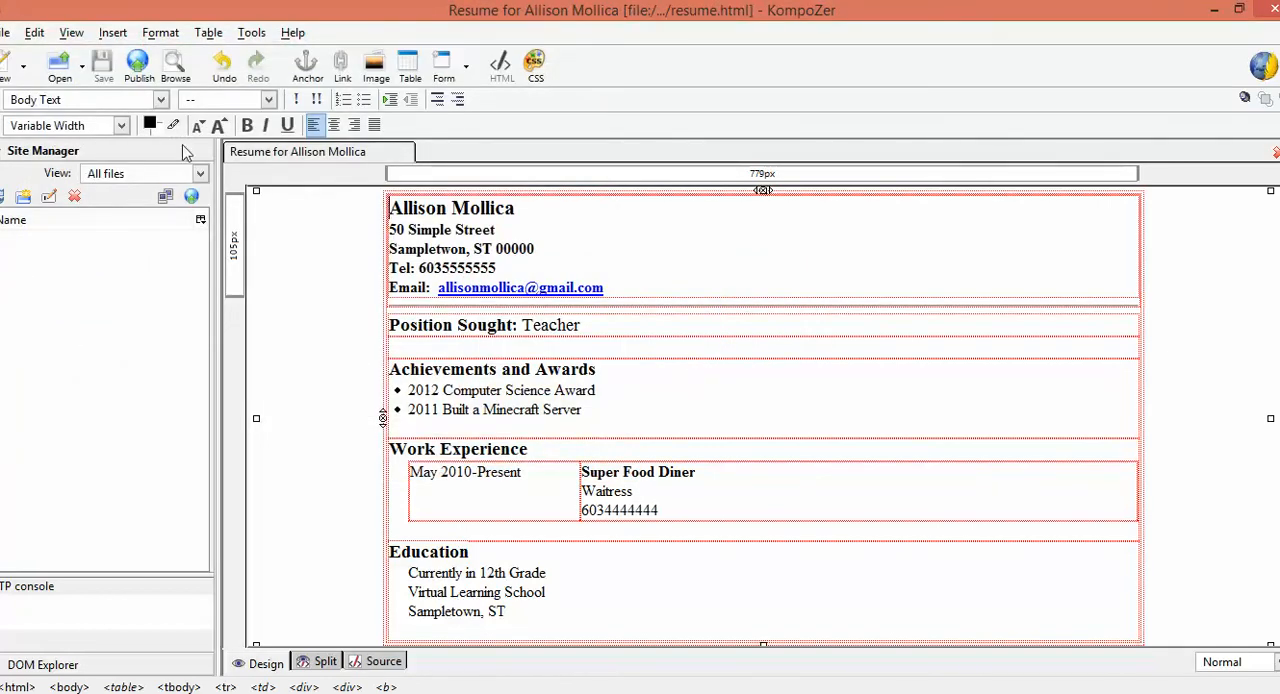
Insert the profile photo from the images folder before the name, with alternate text "Image of" plus the person's first name
{"action": "left_click", "coordinate": [113, 32]}
{"action": "left_click", "coordinate": [124, 56]}
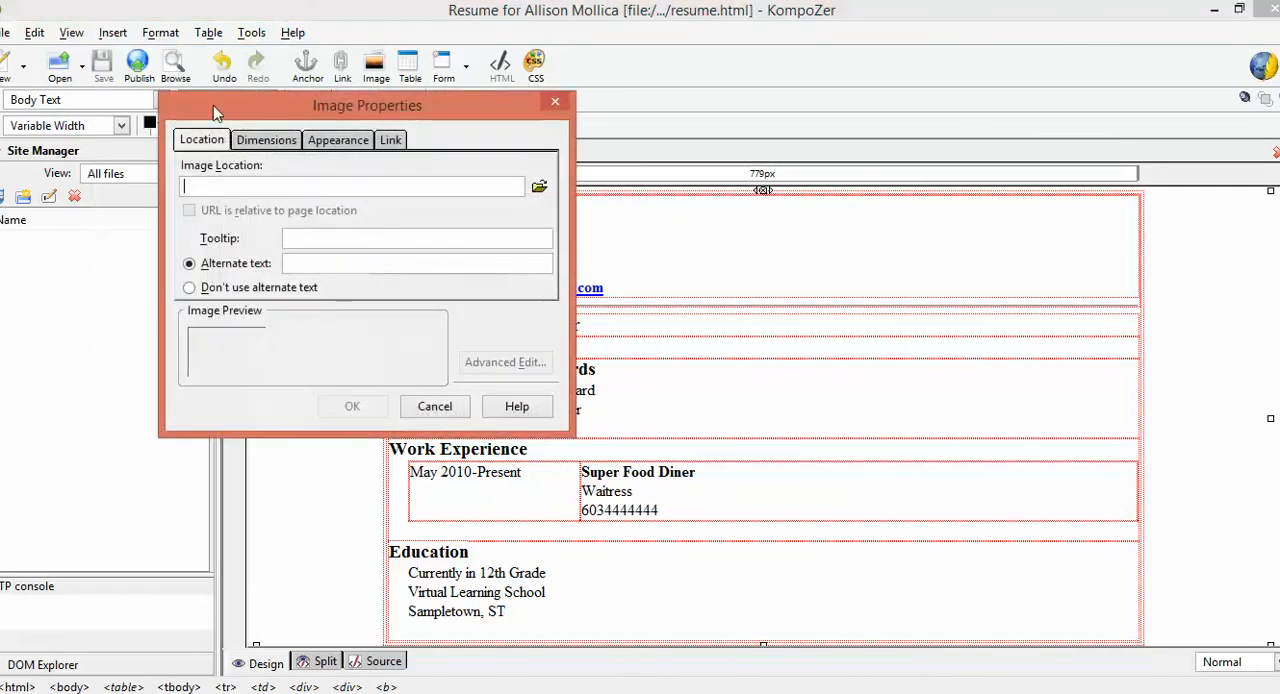
{"action": "left_click", "coordinate": [539, 186]}
{"action": "left_click", "coordinate": [401, 256]}
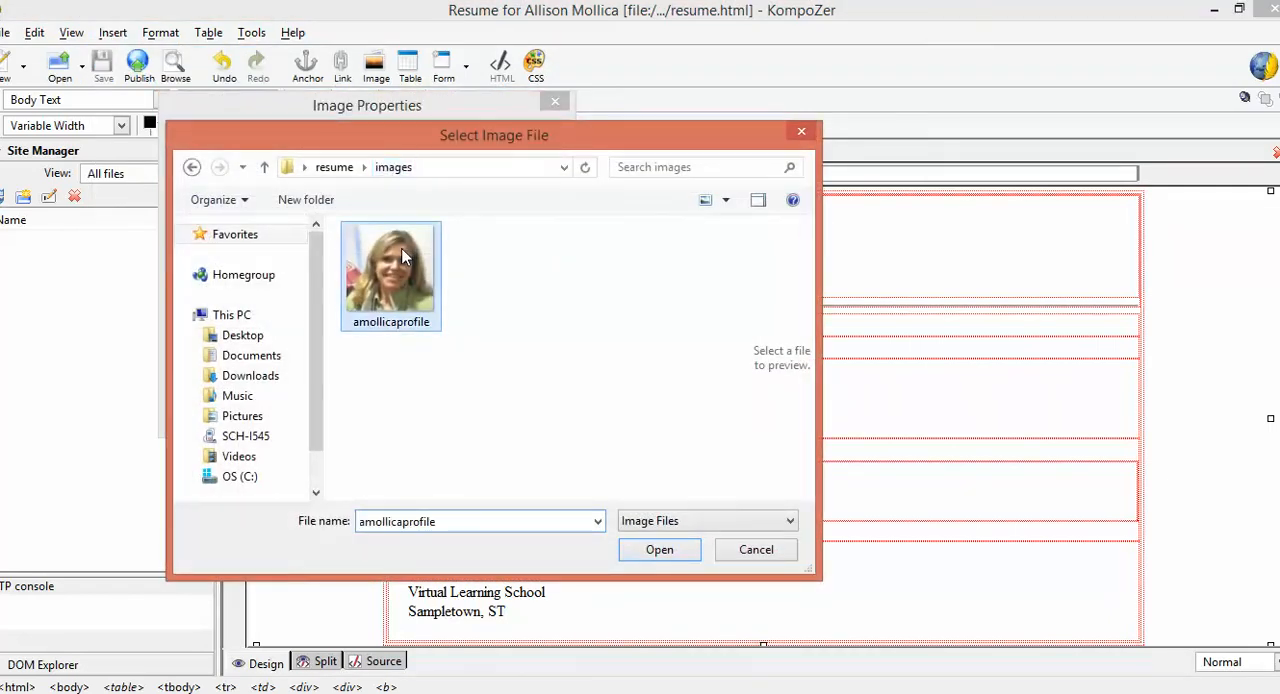
{"action": "left_click", "coordinate": [659, 550]}
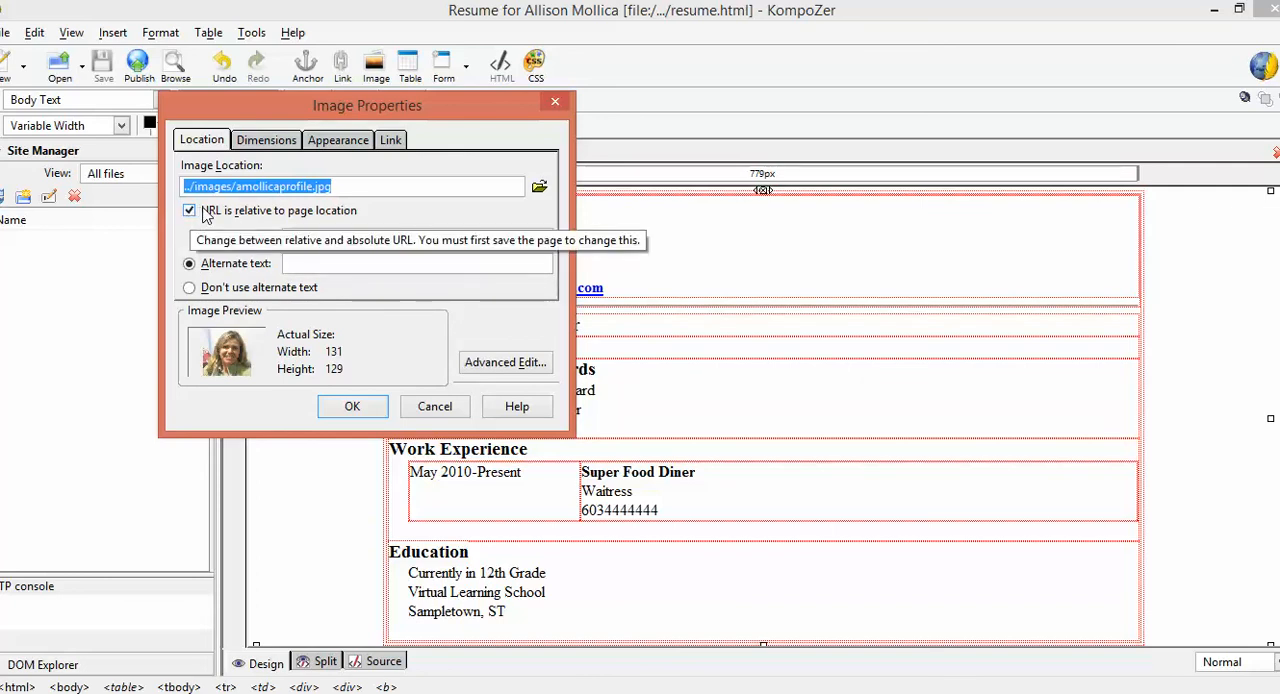
{"action": "left_click", "coordinate": [306, 261]}
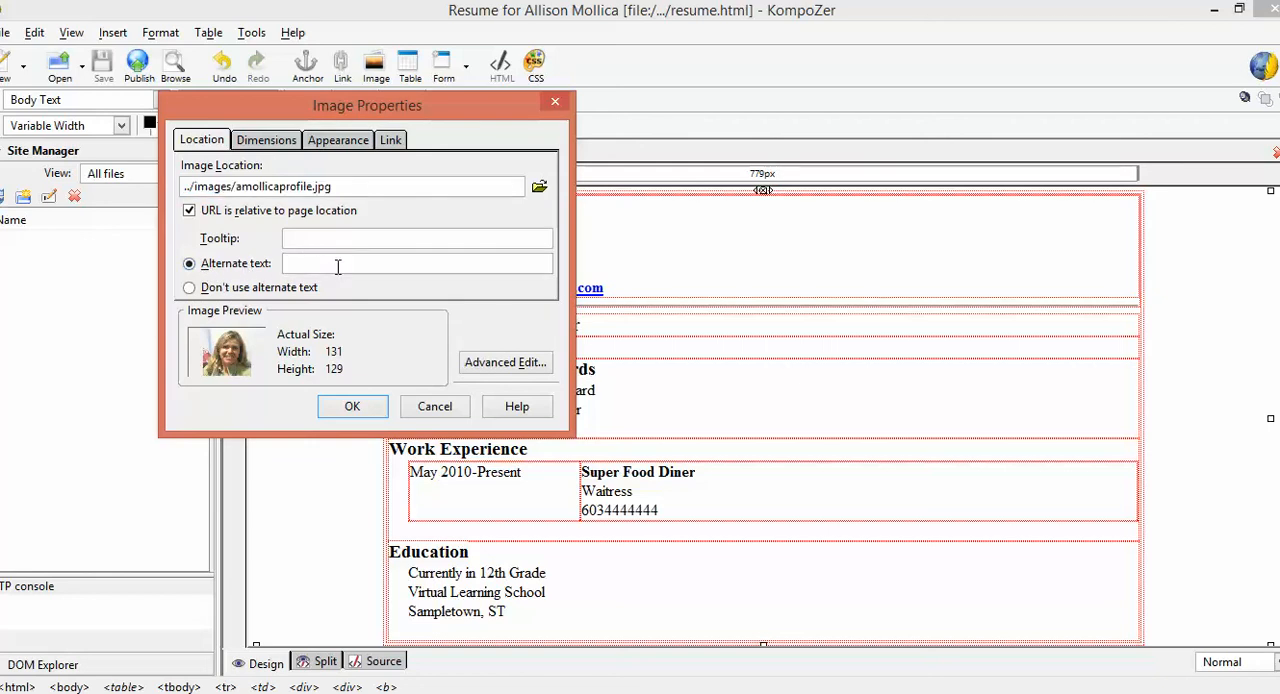
{"action": "type", "text": "Image of Allison"}
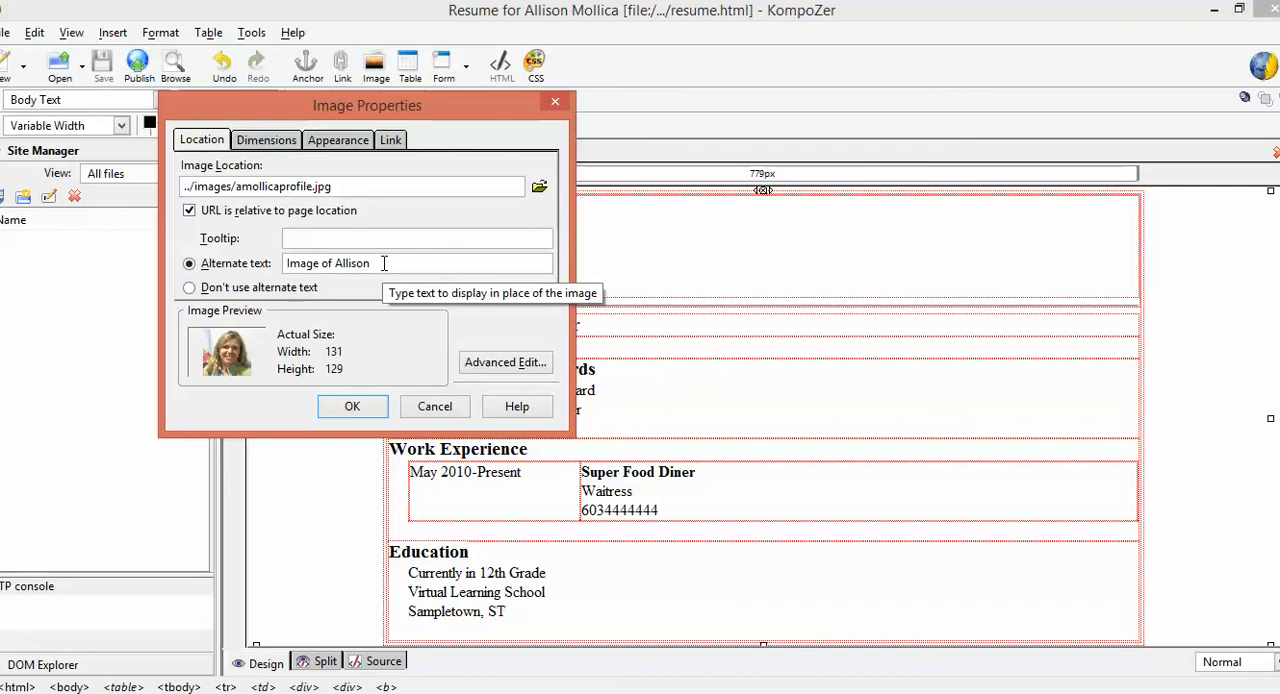
{"action": "left_click", "coordinate": [367, 408]}
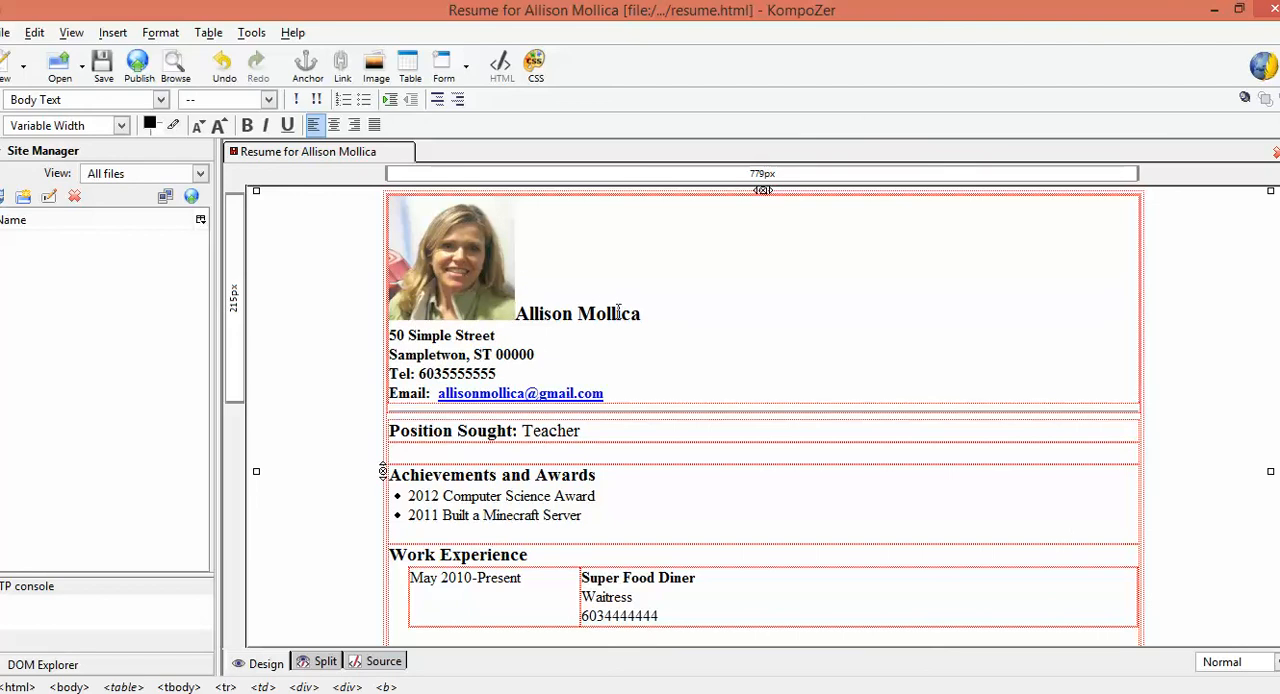
Set the profile photo's text alignment to "Wrap to the right" and its left and right spacing to 20 pixels
{"action": "double_click", "coordinate": [451, 255]}
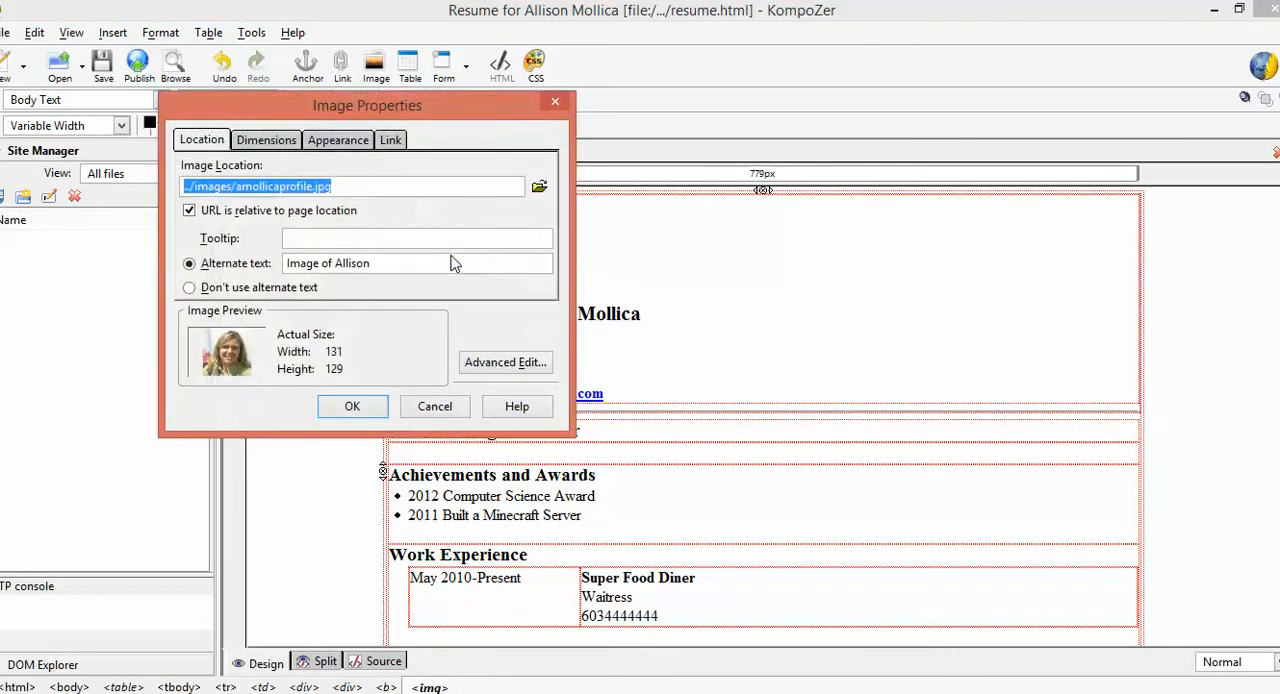
{"action": "left_click", "coordinate": [335, 142]}
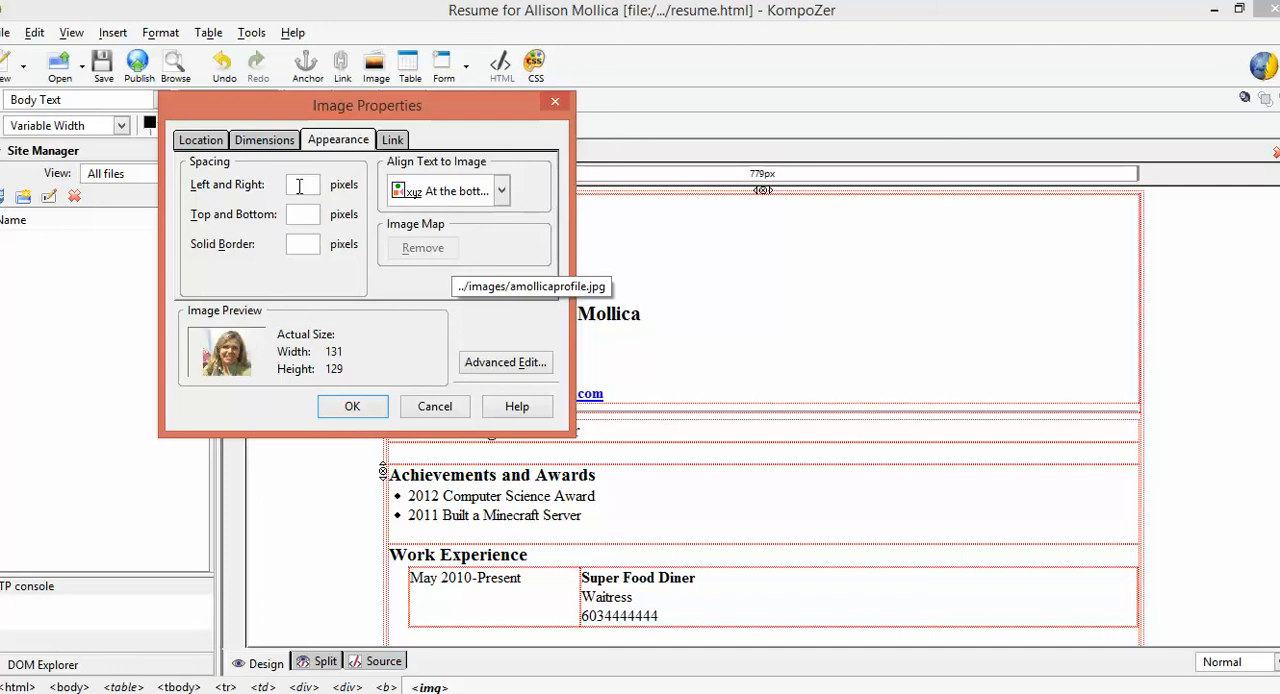
{"action": "left_click", "coordinate": [472, 192]}
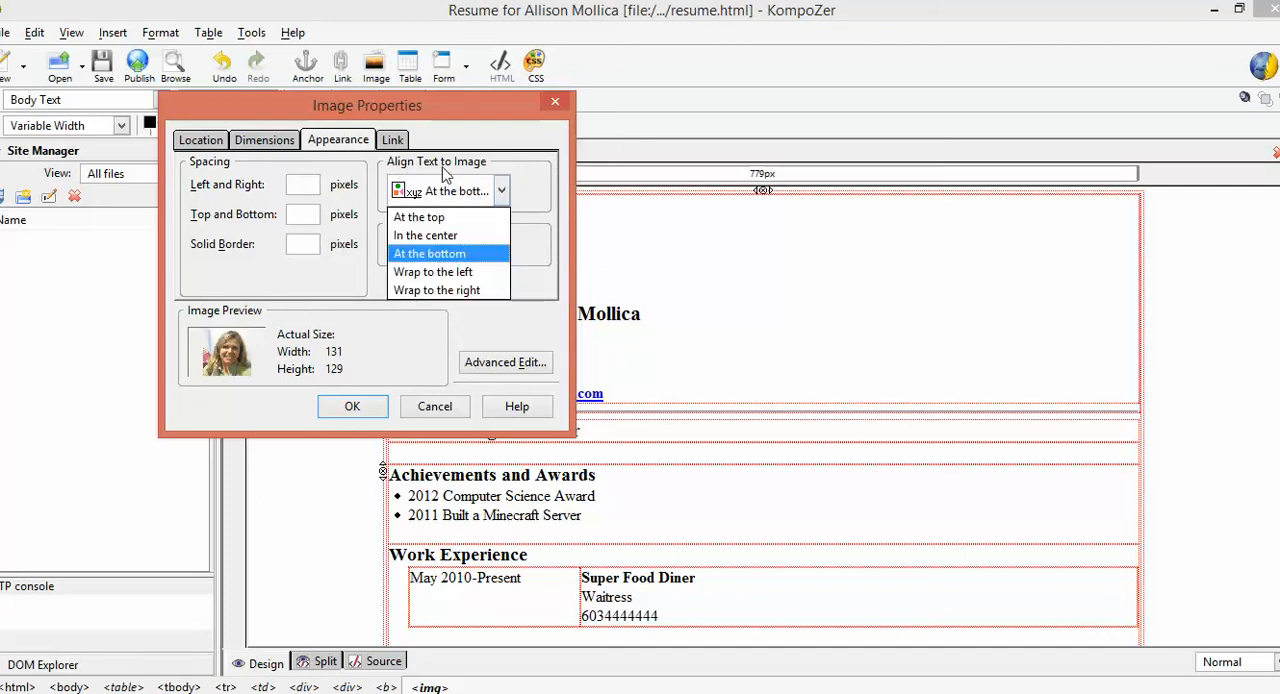
{"action": "left_click", "coordinate": [453, 291]}
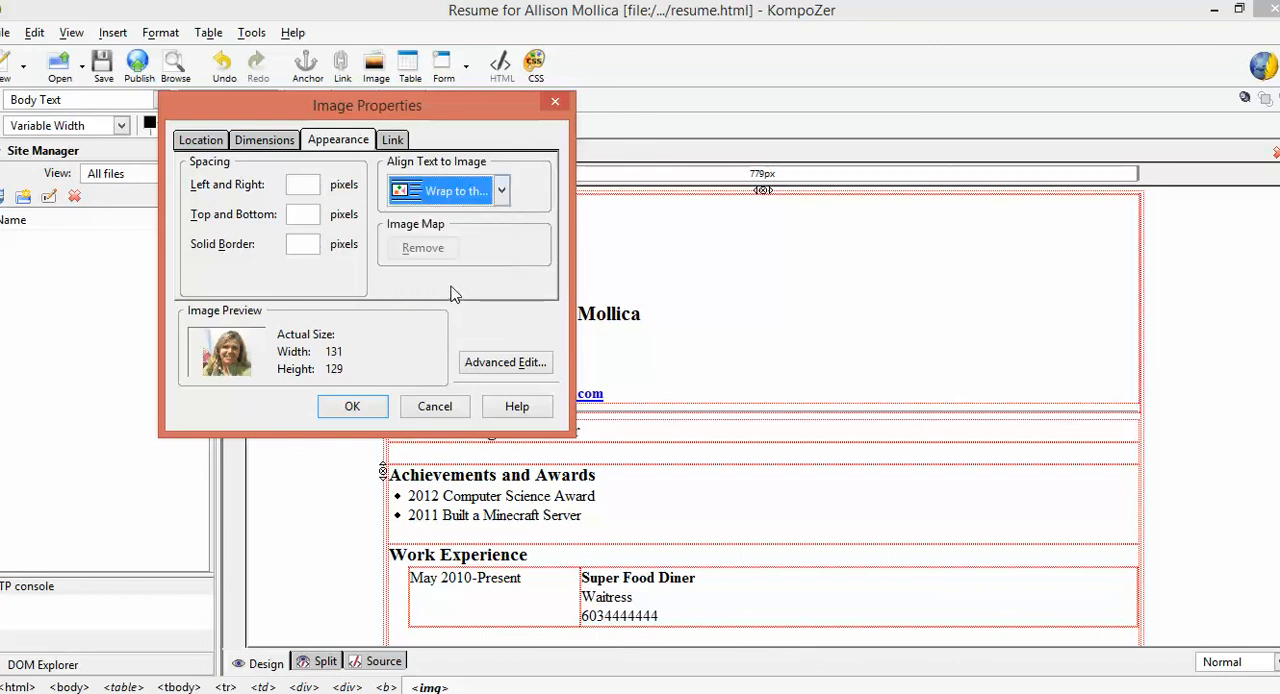
{"action": "left_click", "coordinate": [307, 189]}
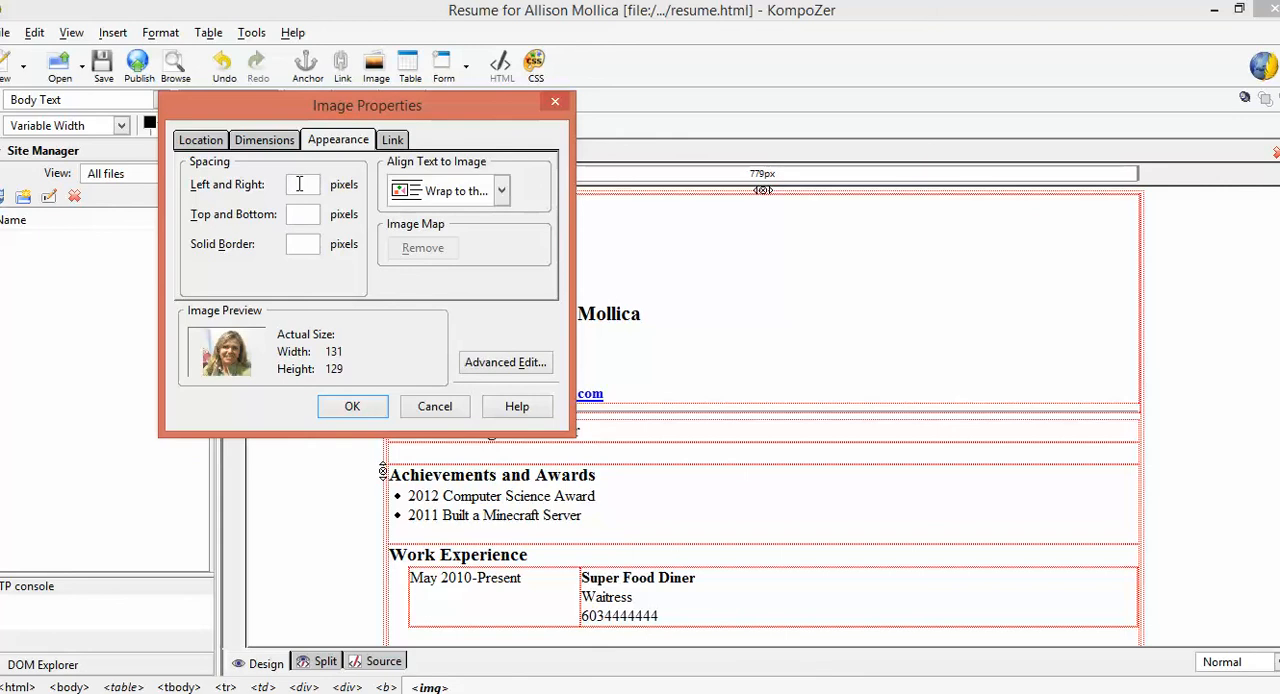
{"action": "left_click", "coordinate": [367, 414]}
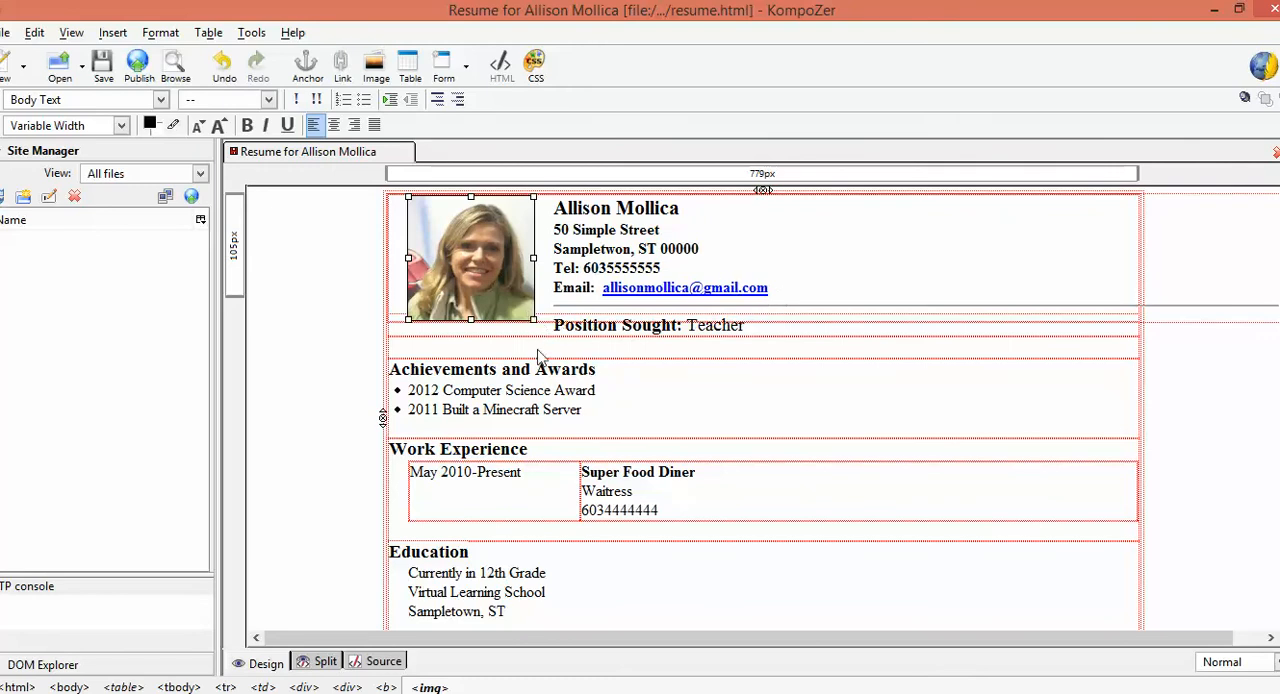
Shrink the profile photo proportionally to fit beside the contact lines and add a blank line below the e-mail line
{"action": "left_click_drag", "start_coordinate": [533, 320], "coordinate": [519, 305]}
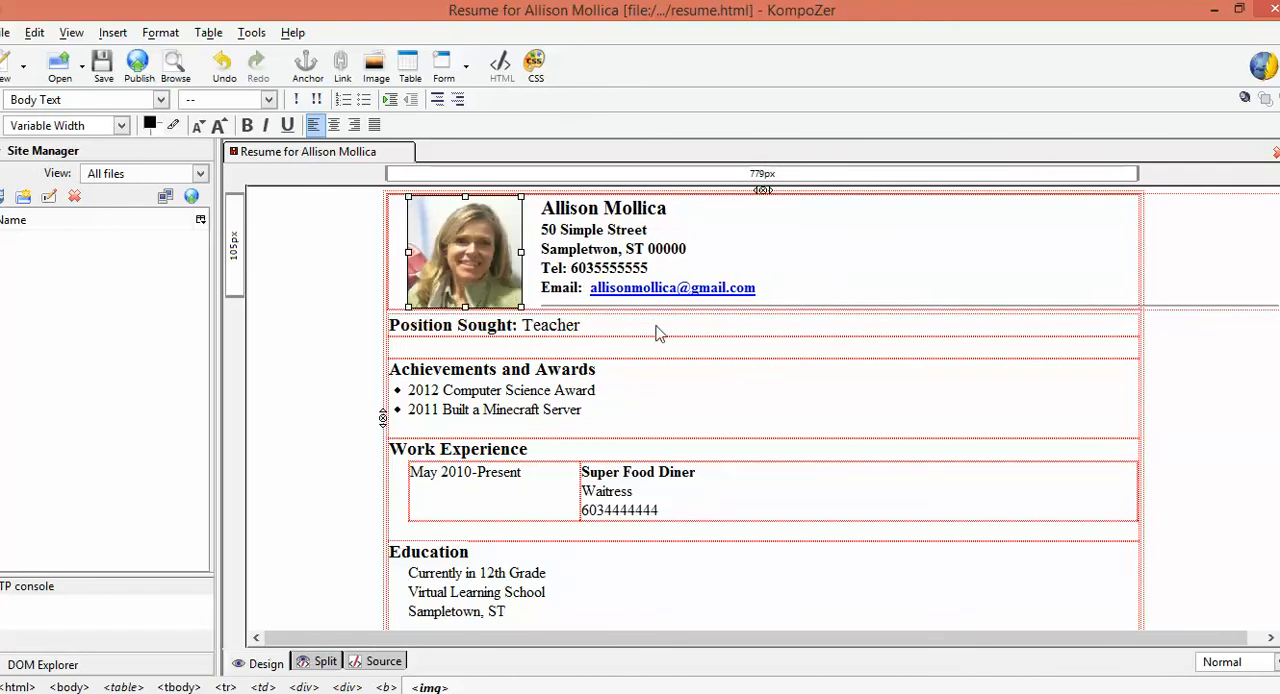
{"action": "left_click", "coordinate": [783, 296]}
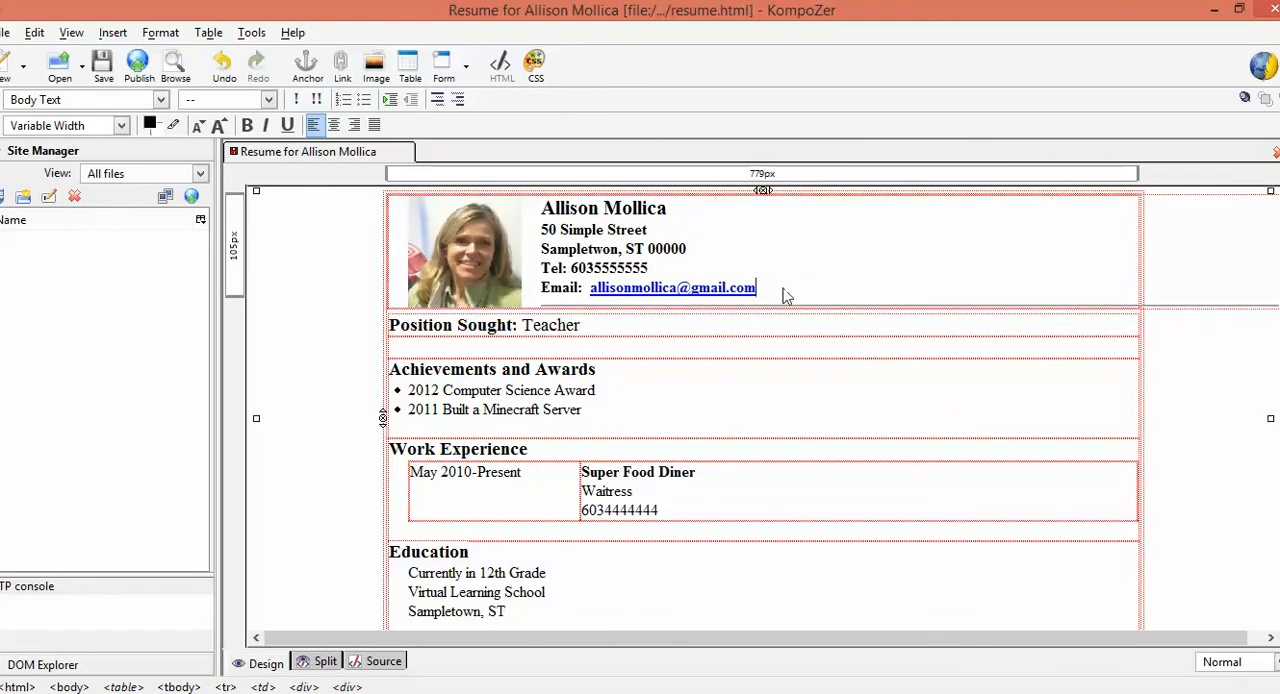
{"action": "key", "text": "Return"}
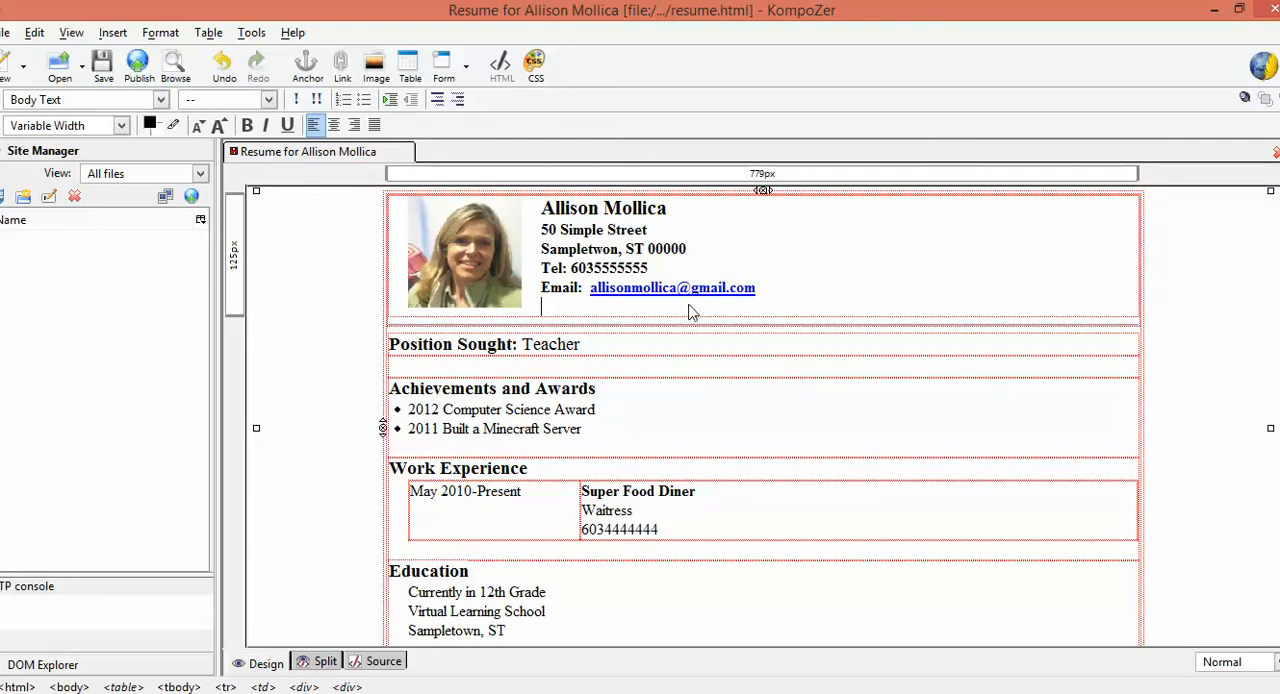
{"action": "left_click", "coordinate": [510, 302]}
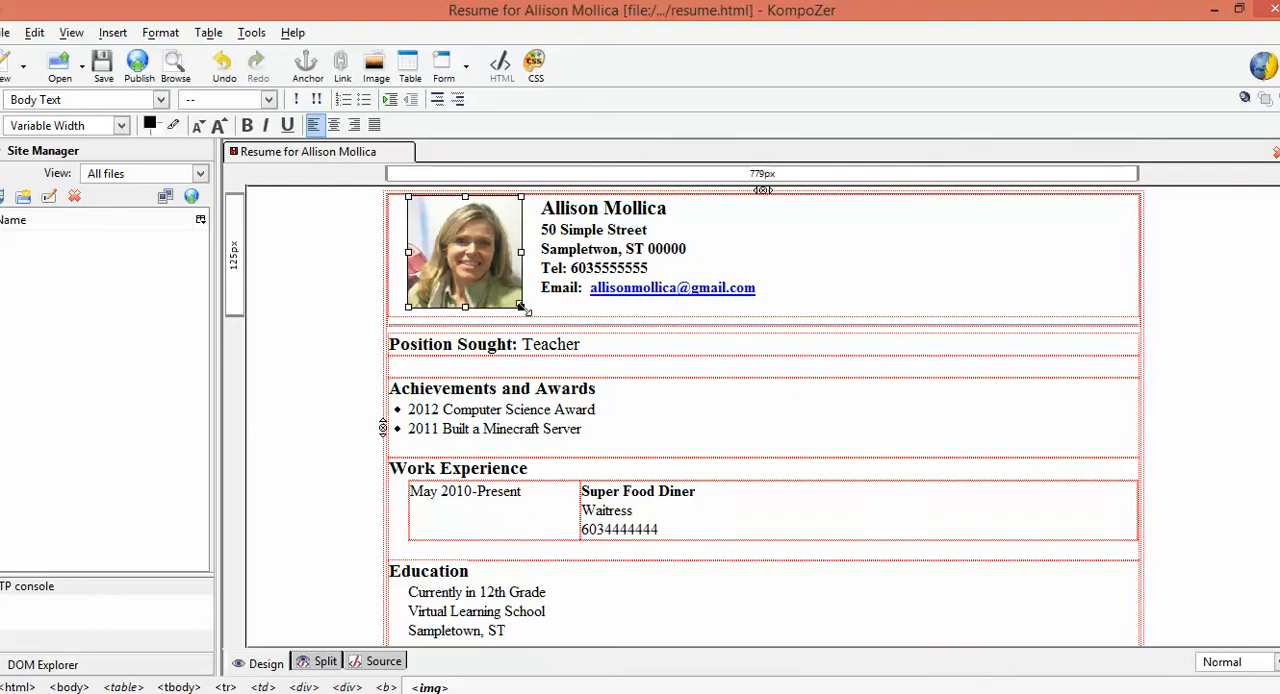
{"action": "left_click_drag", "start_coordinate": [520, 305], "coordinate": [514, 300]}
{"action": "left_click", "coordinate": [740, 313]}
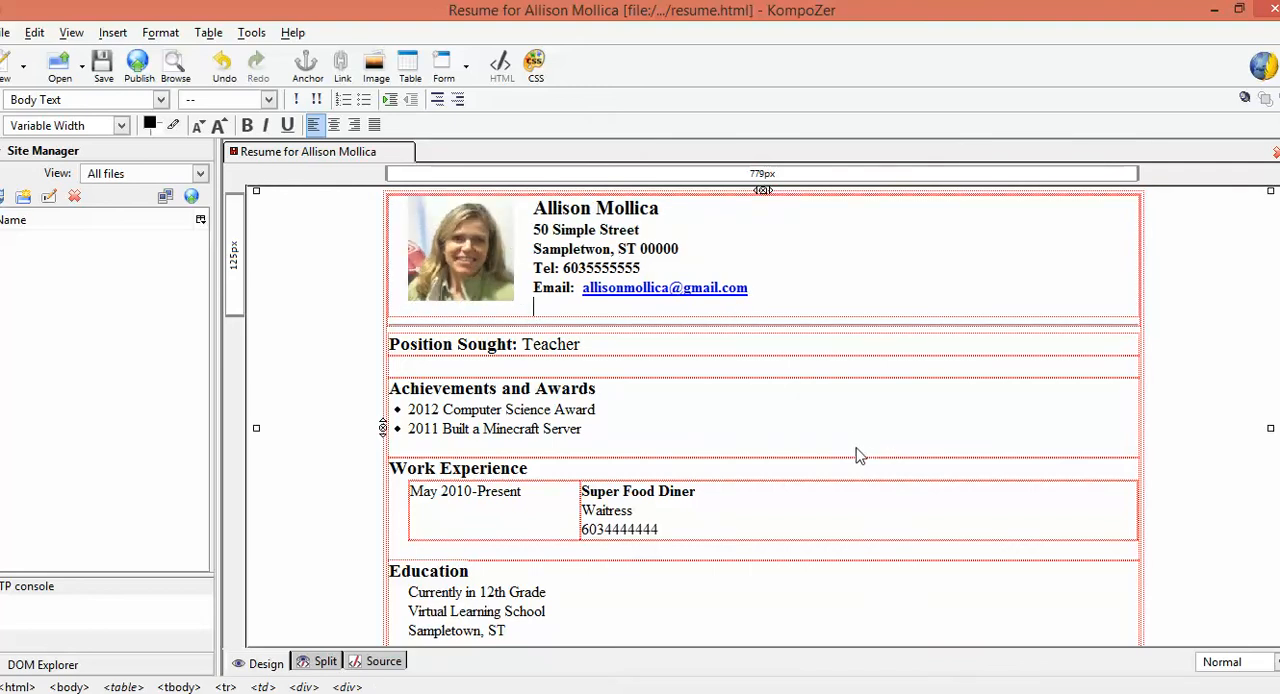
Save the résumé page and minimize KompoZer to get to the desktop
{"action": "left_click", "coordinate": [104, 70]}
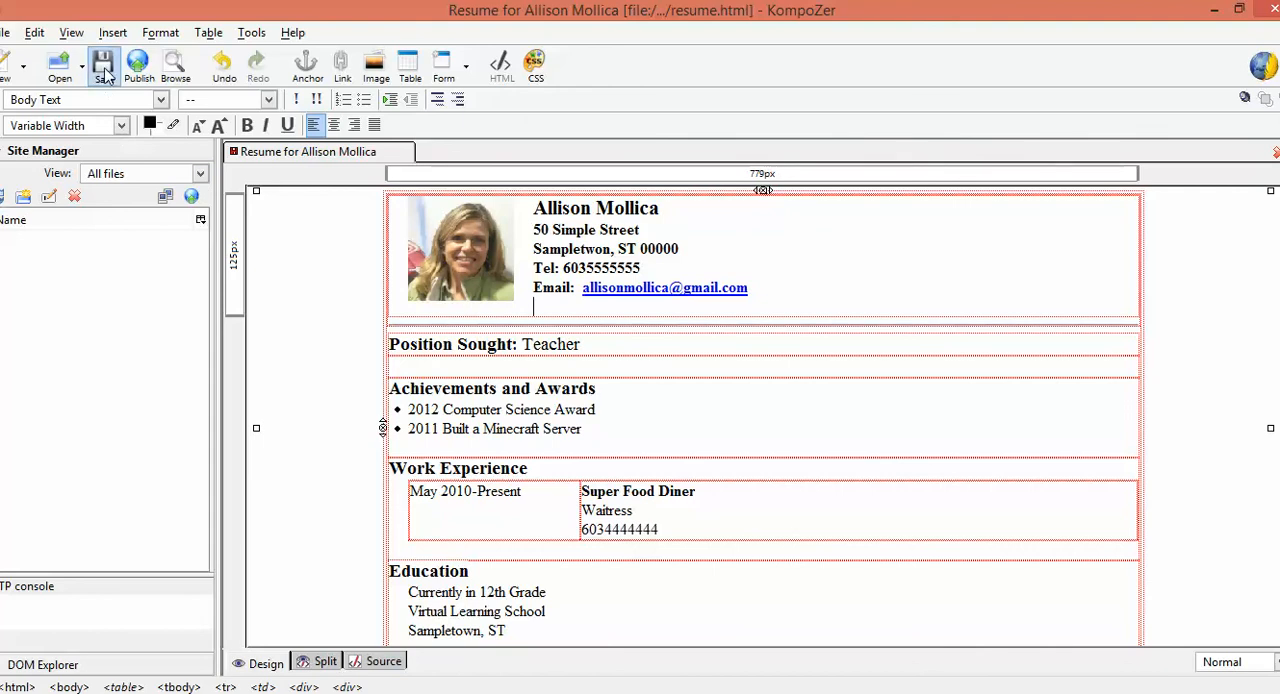
{"action": "left_click", "coordinate": [1214, 10]}
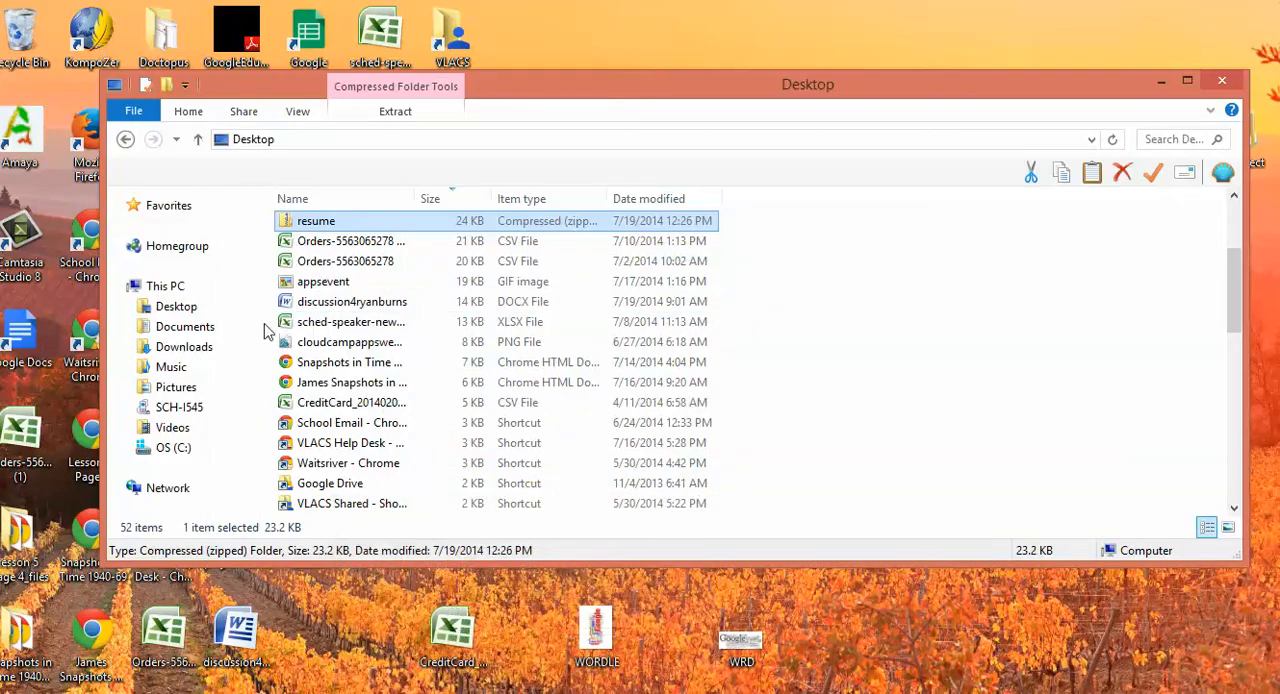
{"action": "scroll", "coordinate": [366, 349], "scroll_direction": "down", "scroll_amount": 5}
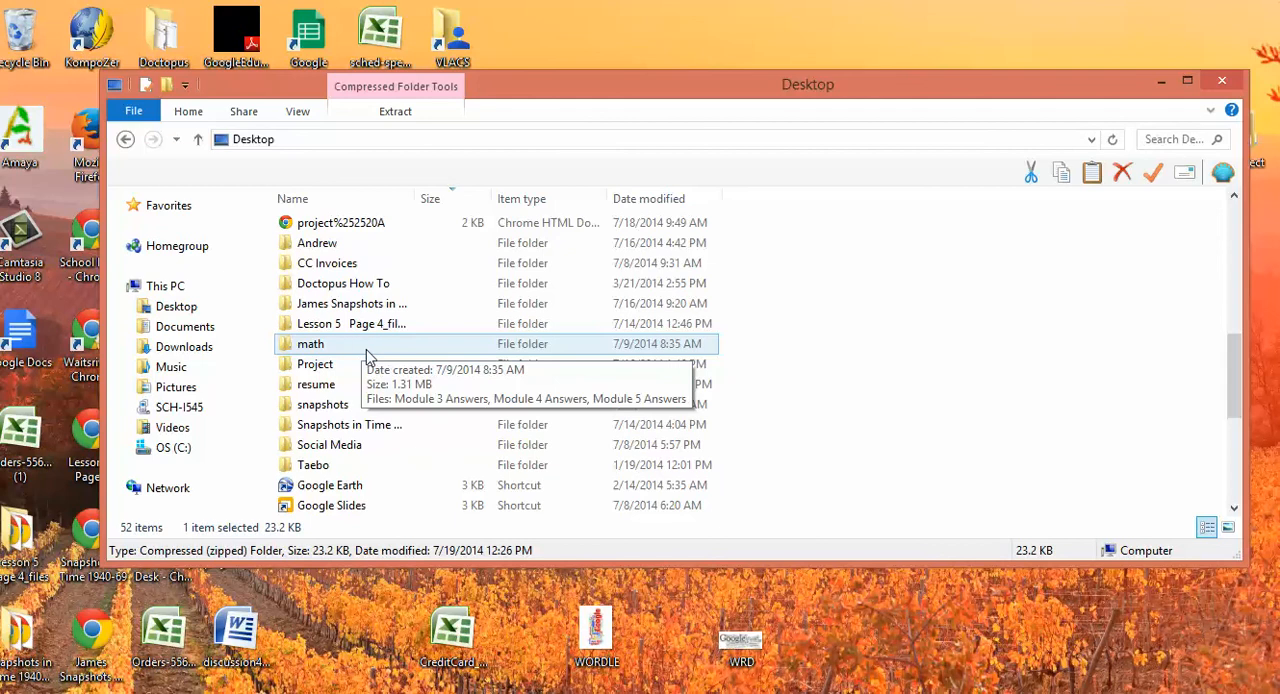
{"action": "scroll", "coordinate": [366, 356], "scroll_direction": "down", "scroll_amount": 3}
{"action": "left_click", "coordinate": [1152, 78]}
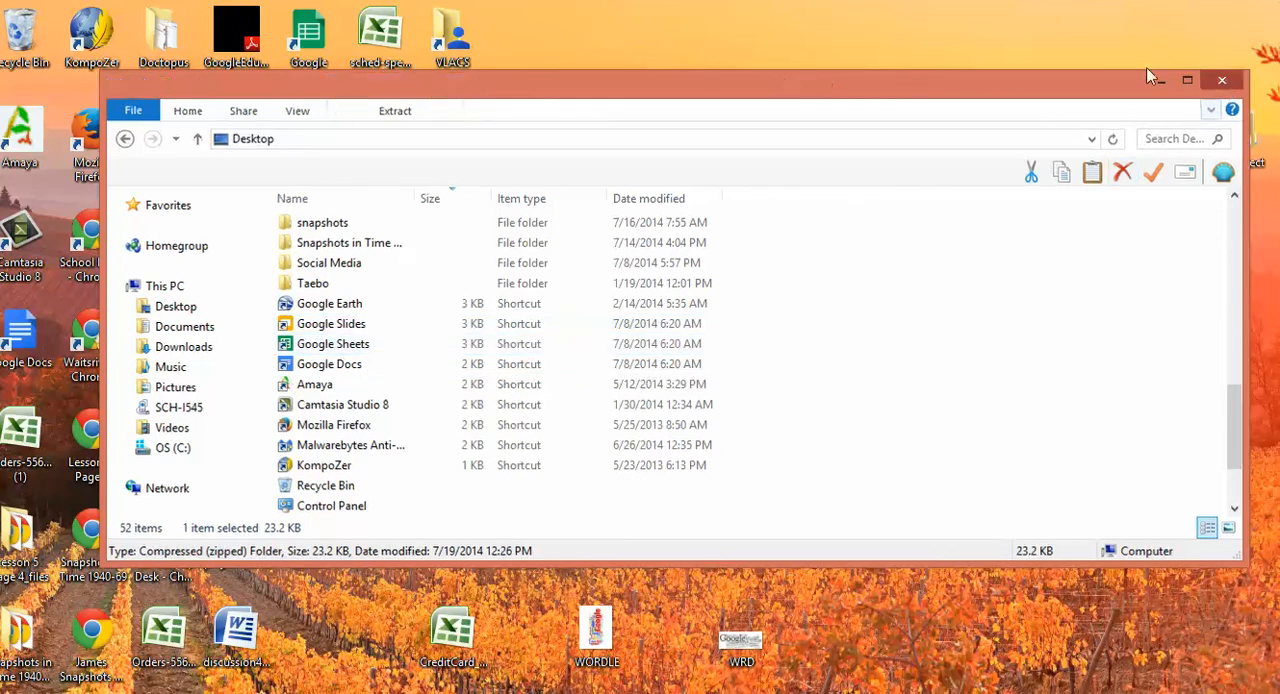
{"action": "double_click", "coordinate": [306, 530]}
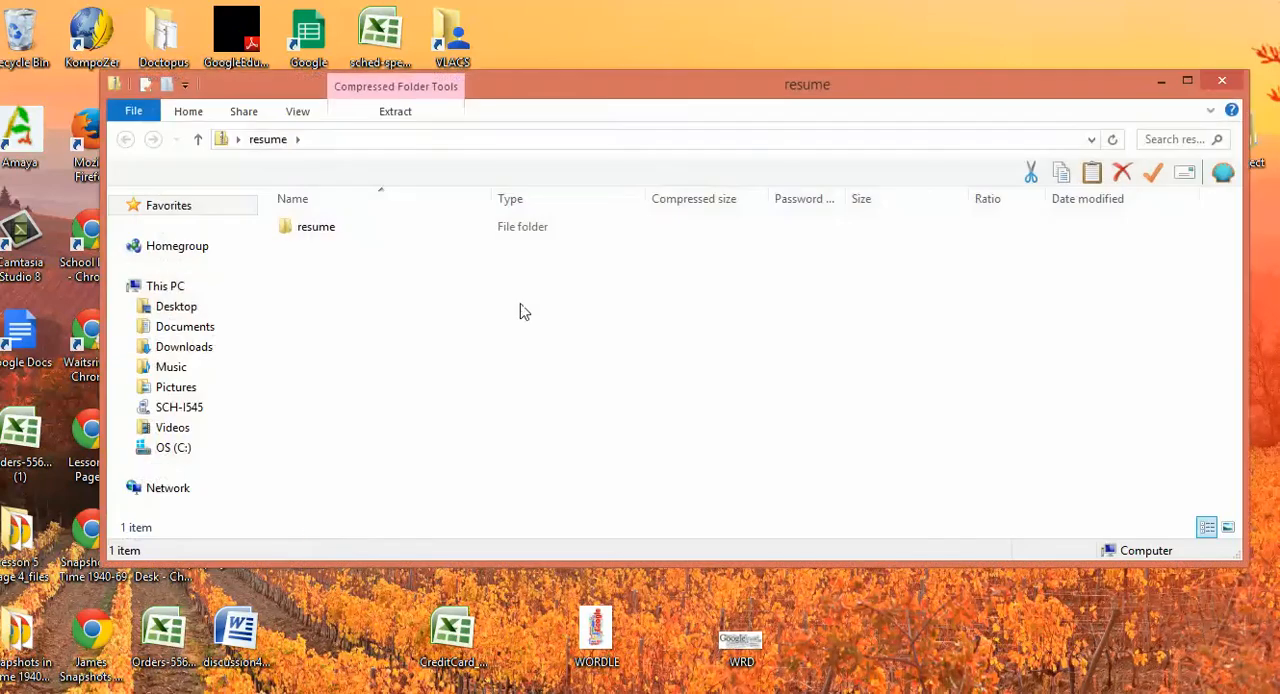
{"action": "left_click", "coordinate": [1222, 79]}
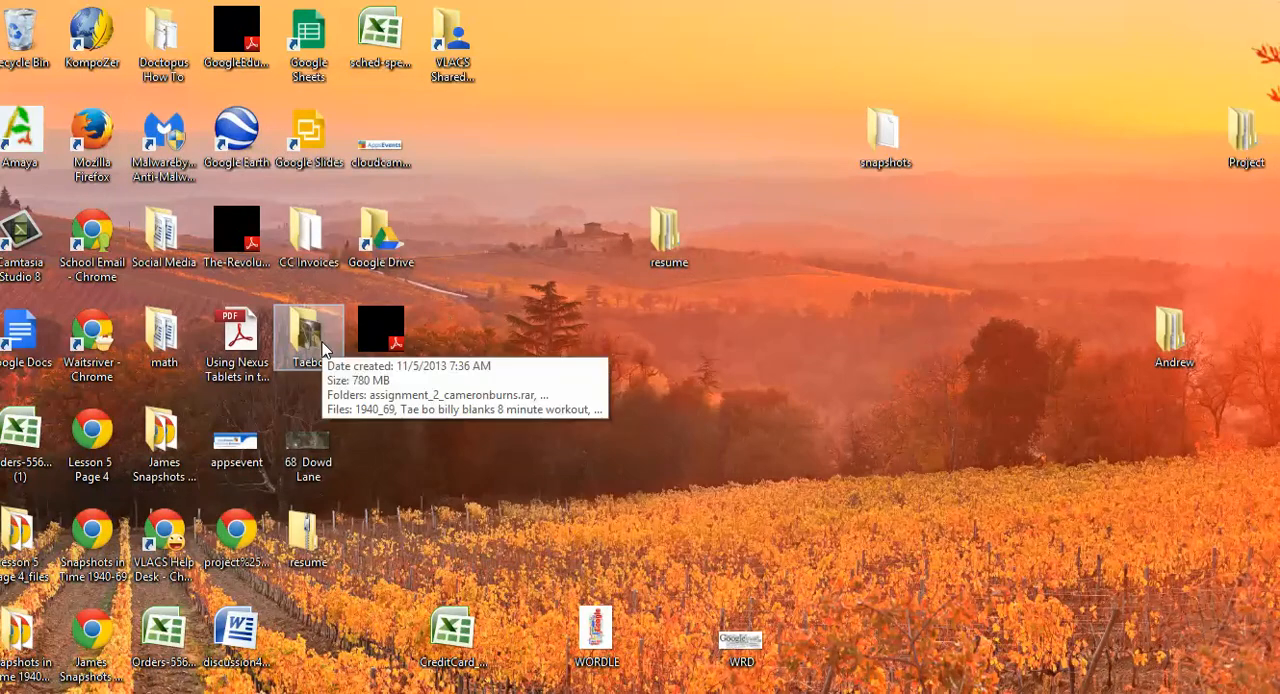
Open the saved resume page from the html folder inside the desktop's resume folder to preview it in the browser
{"action": "double_click", "coordinate": [668, 236]}
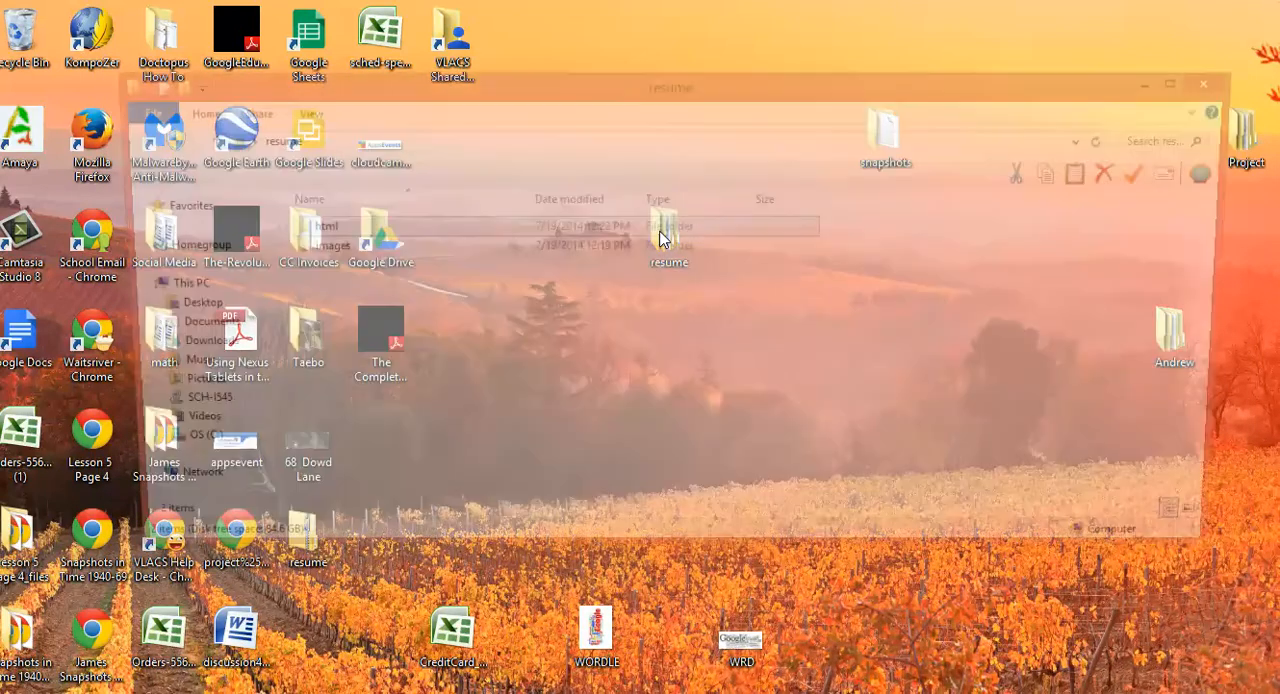
{"action": "double_click", "coordinate": [306, 227]}
{"action": "double_click", "coordinate": [323, 234]}
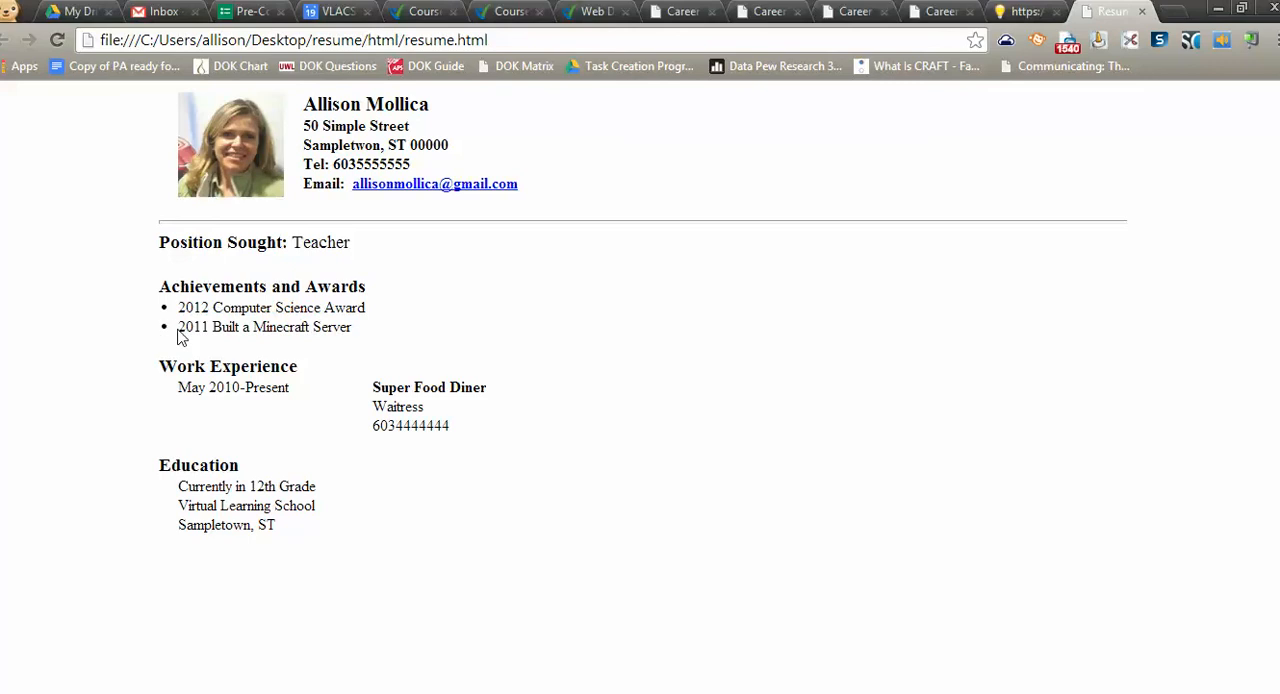
Switch back to KompoZer and set the font of all the résumé text to Helvetica, Arial
{"action": "key", "text": "alt+Tab"}
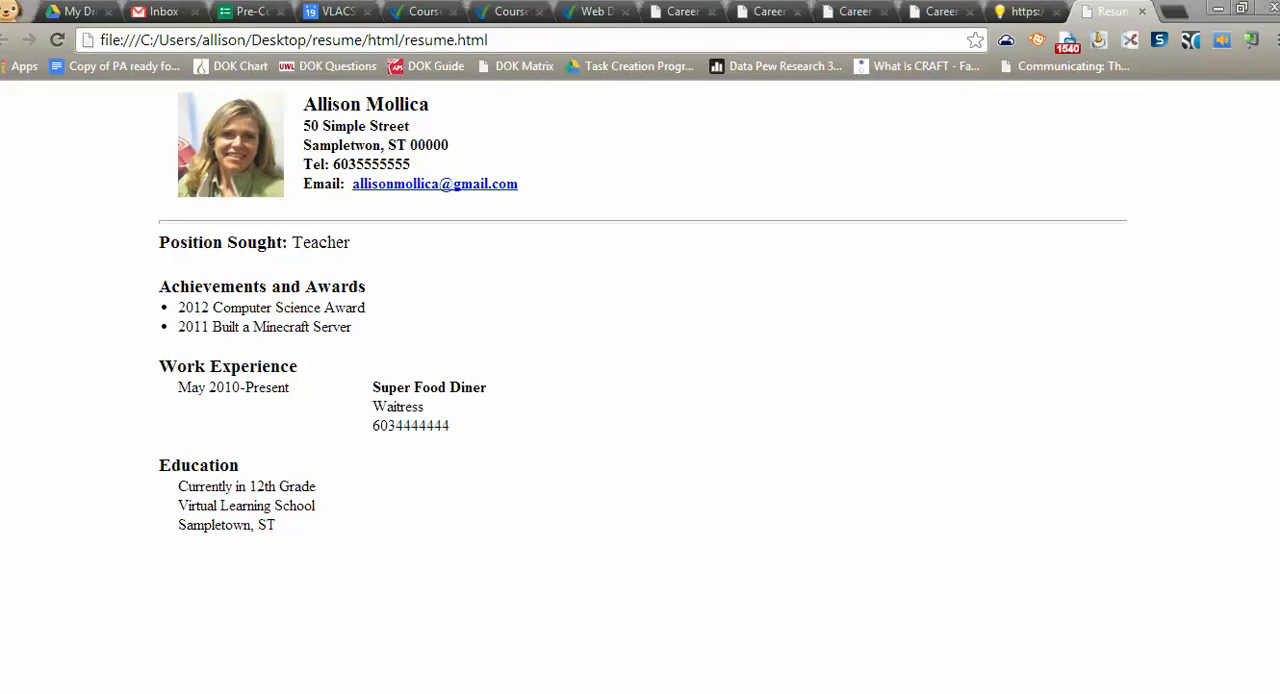
{"action": "left_click_drag", "start_coordinate": [530, 208], "coordinate": [800, 480]}
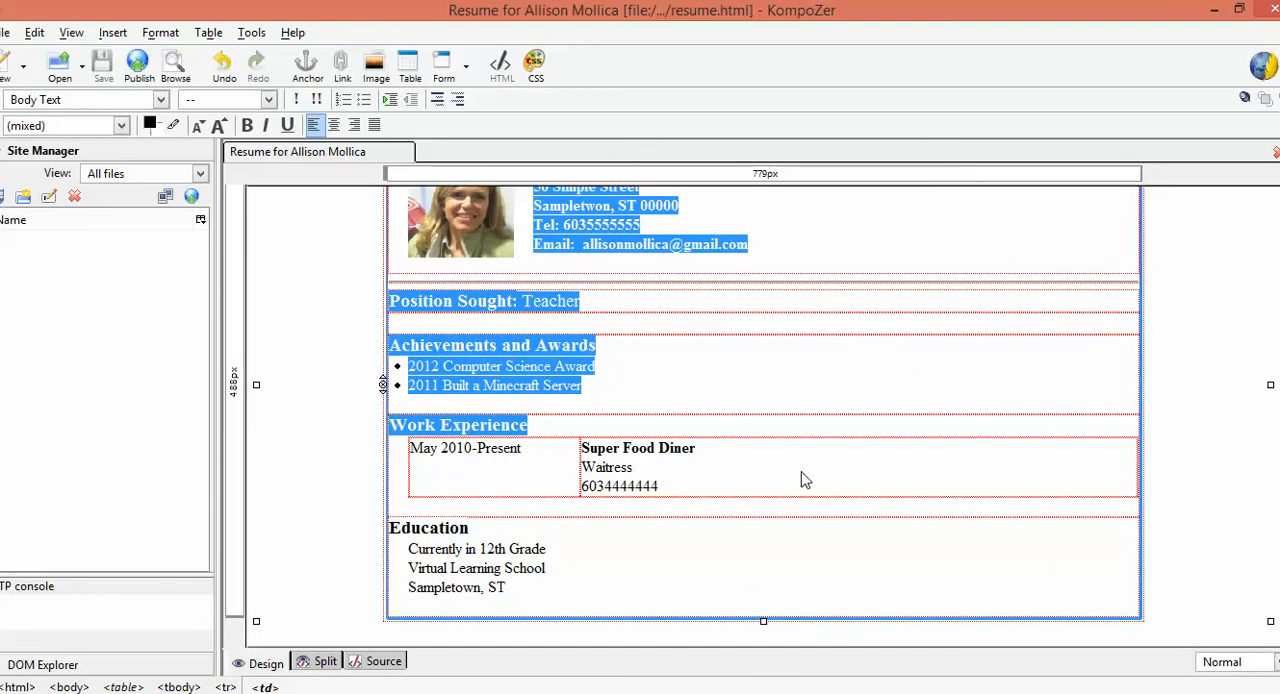
{"action": "left_click", "coordinate": [86, 131]}
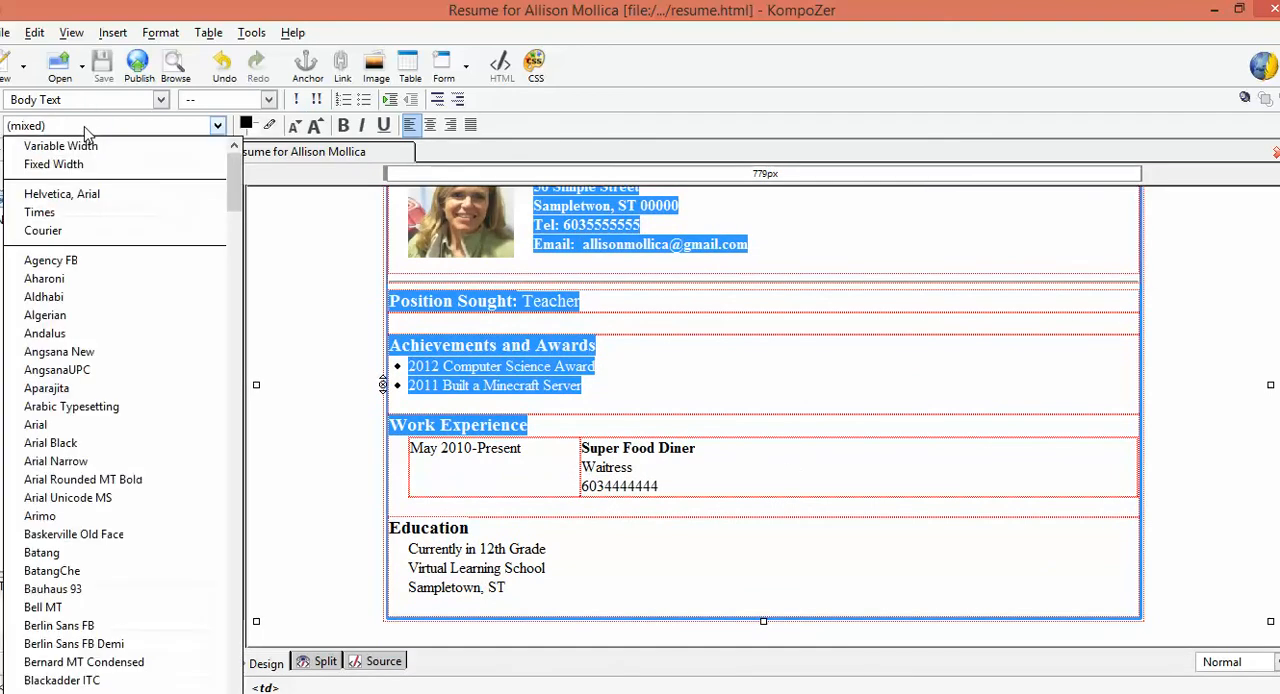
{"action": "left_click", "coordinate": [96, 193]}
{"action": "left_click", "coordinate": [634, 330]}
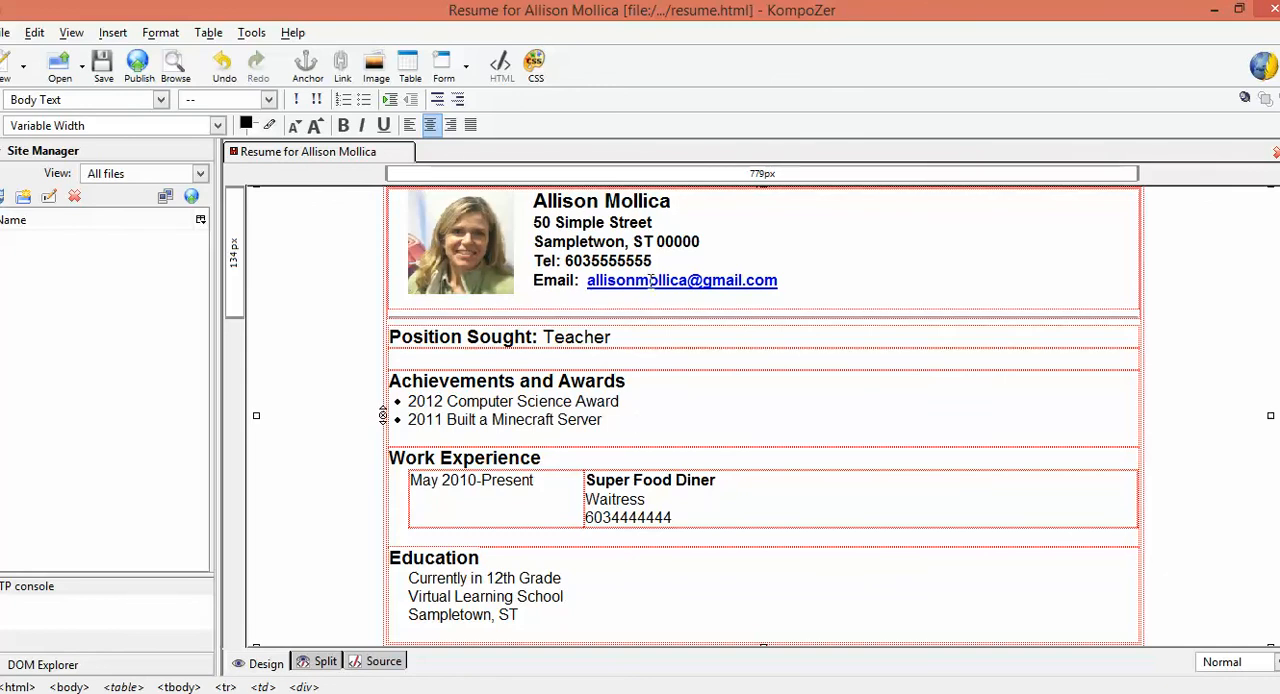
Remove the bold formatting from the street, town and telephone lines beside the profile photo
{"action": "left_click_drag", "start_coordinate": [653, 261], "coordinate": [530, 228]}
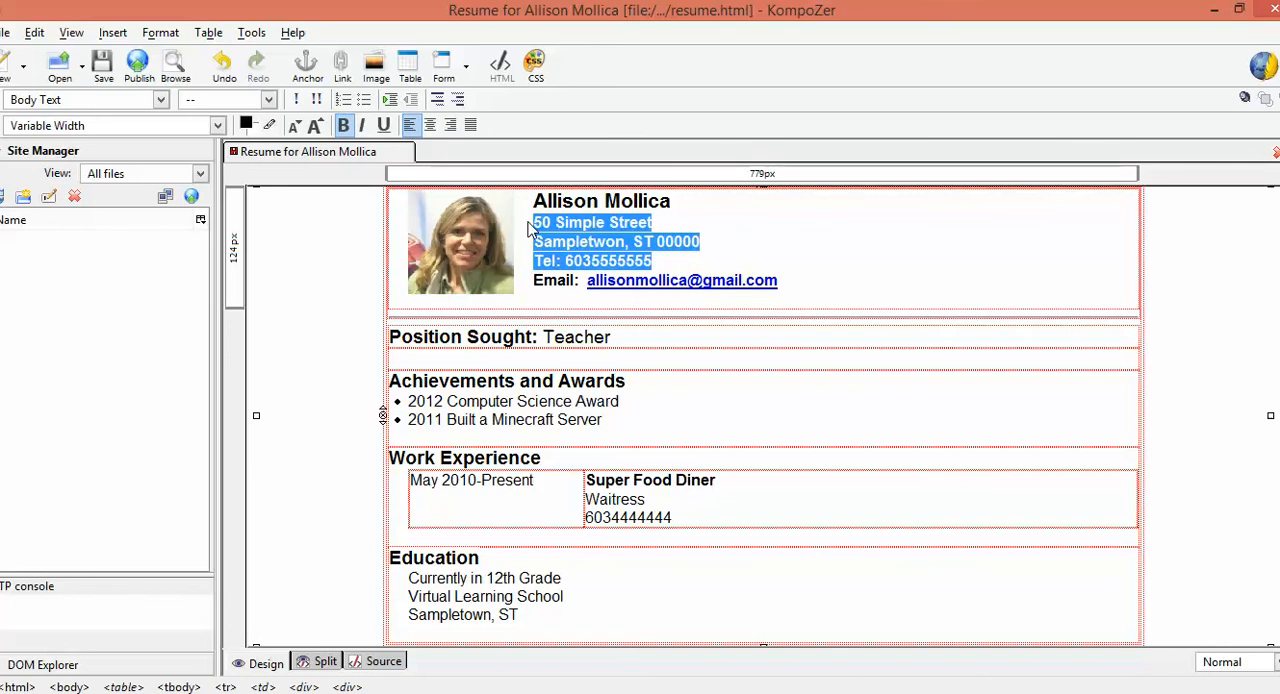
{"action": "left_click", "coordinate": [343, 125]}
{"action": "left_click", "coordinate": [779, 278]}
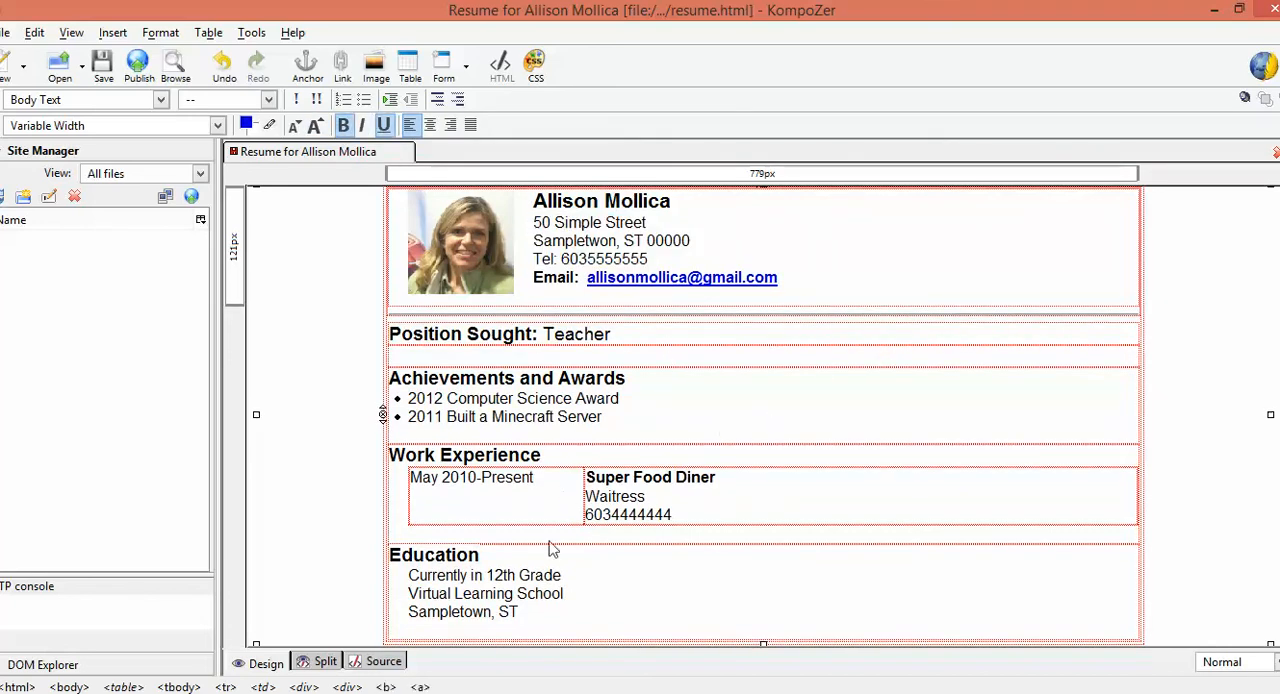
{"action": "left_click", "coordinate": [463, 547]}
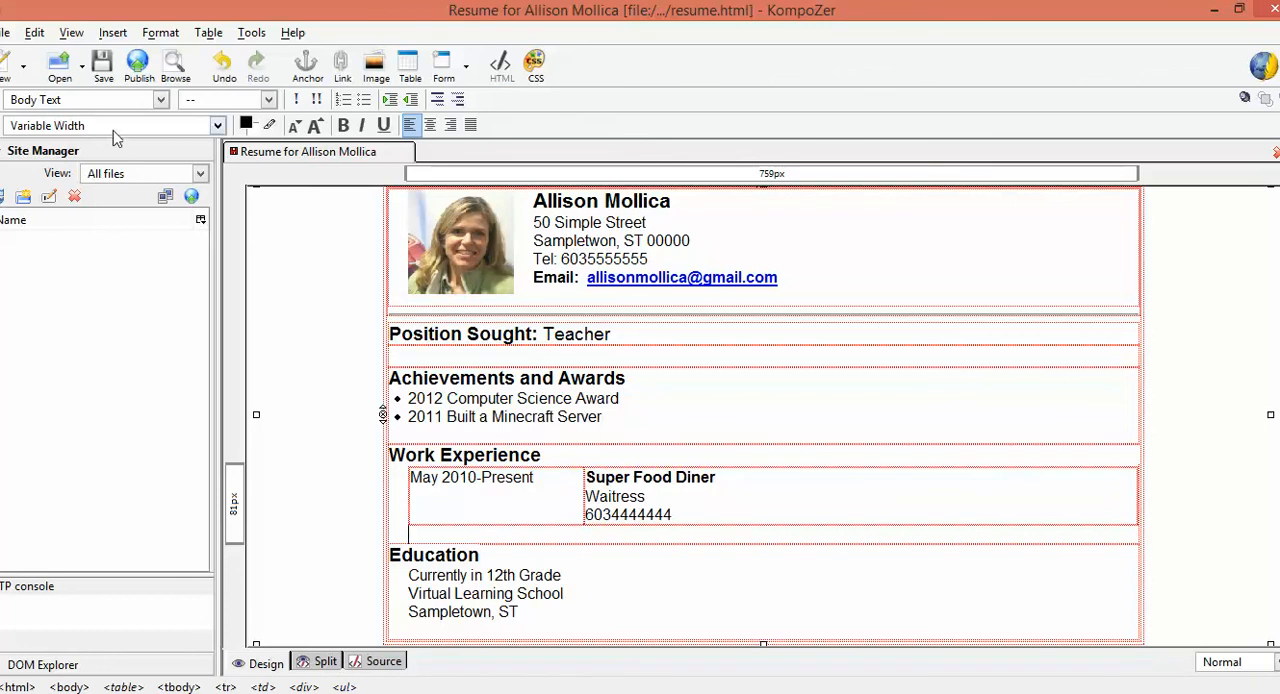
Save the résumé page, minimize KompoZer and reload resume.html in the browser to preview the font changes
{"action": "left_click", "coordinate": [103, 63]}
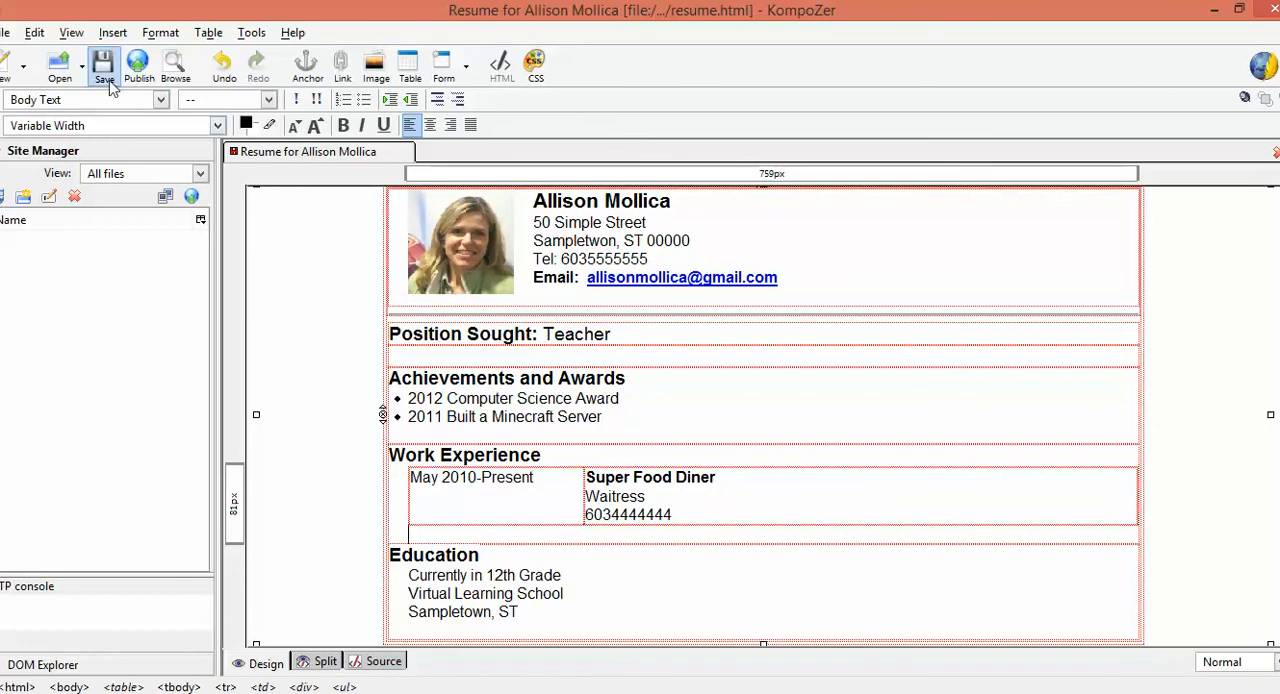
{"action": "left_click", "coordinate": [1216, 10]}
{"action": "left_click", "coordinate": [56, 42]}
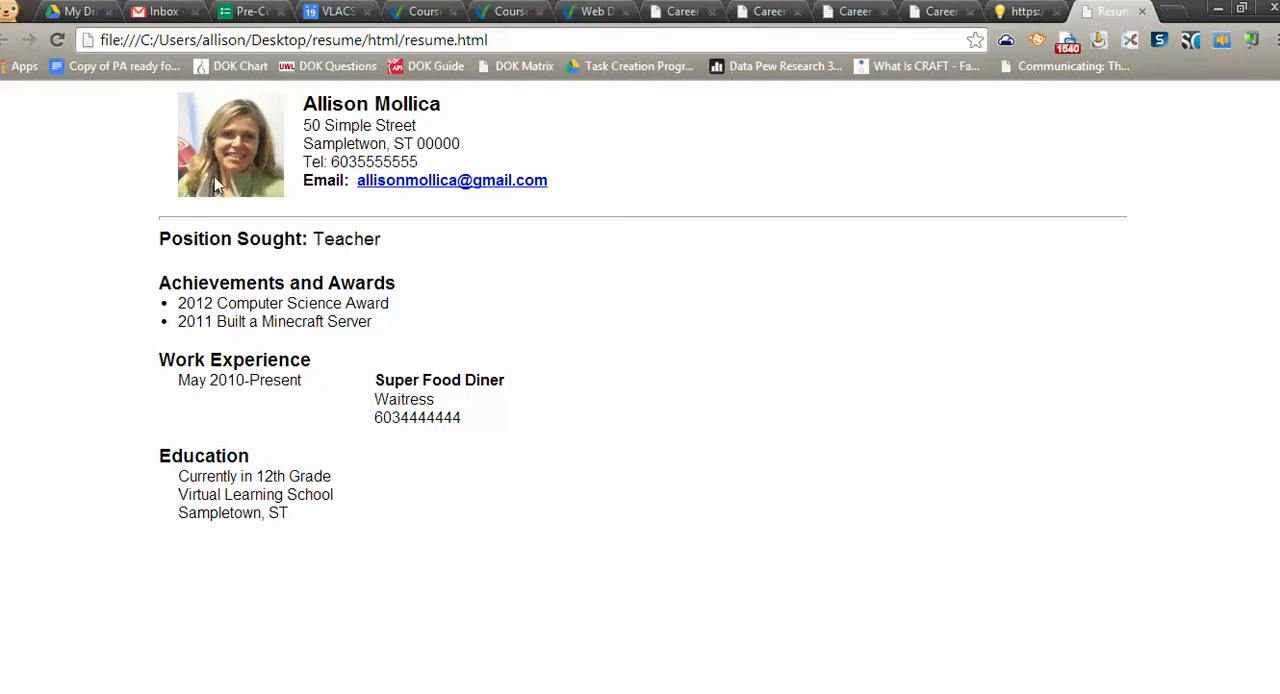
Minimize the browser, close the html folder window and compress the desktop's resume folder into a zipped folder
{"action": "left_click", "coordinate": [1219, 11]}
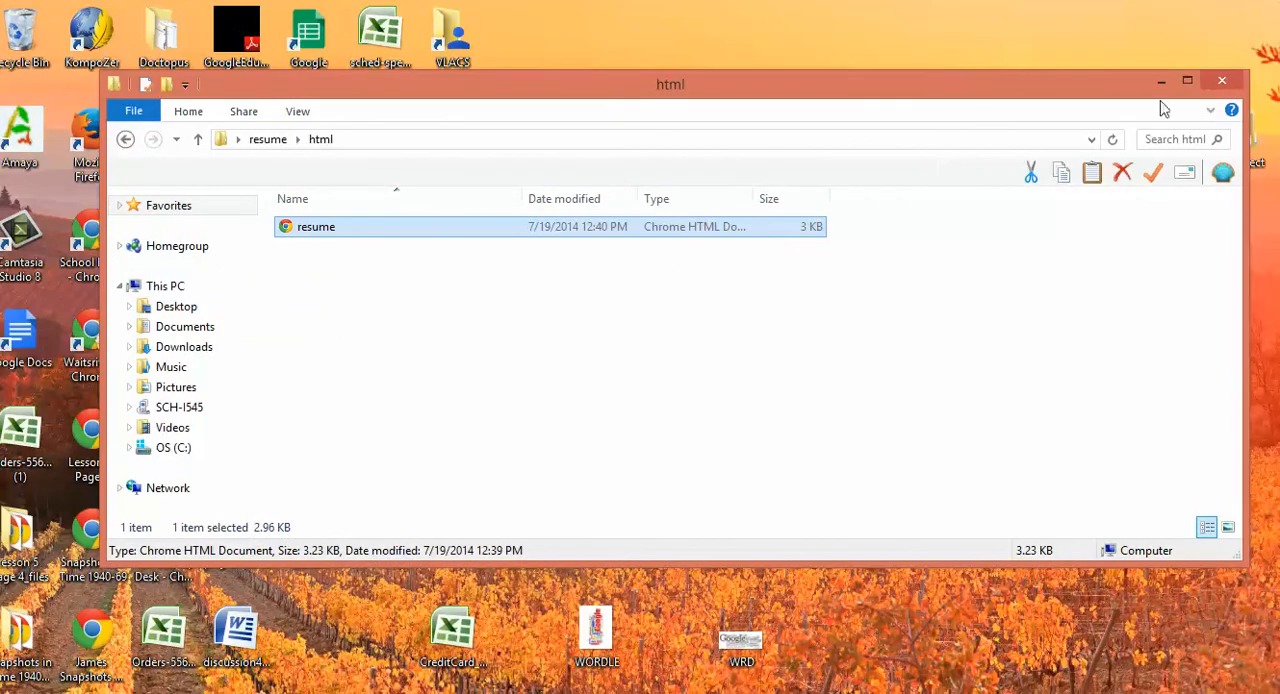
{"action": "left_click", "coordinate": [1238, 82]}
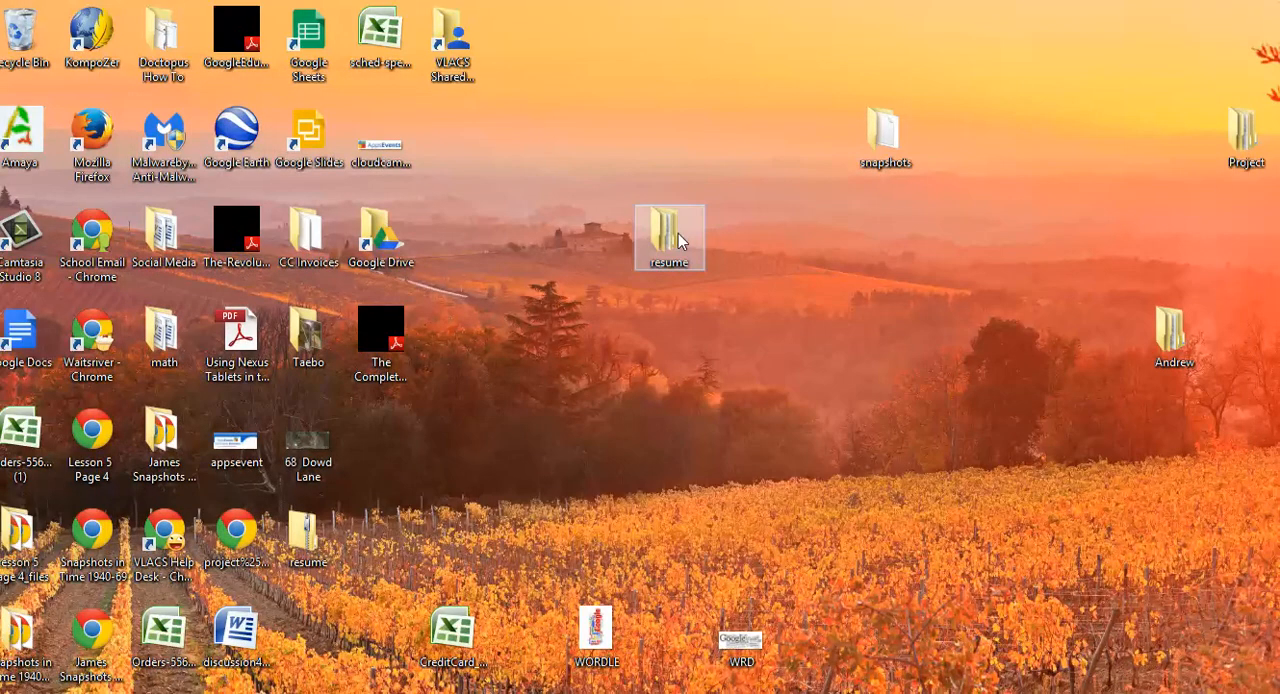
{"action": "right_click", "coordinate": [677, 240]}
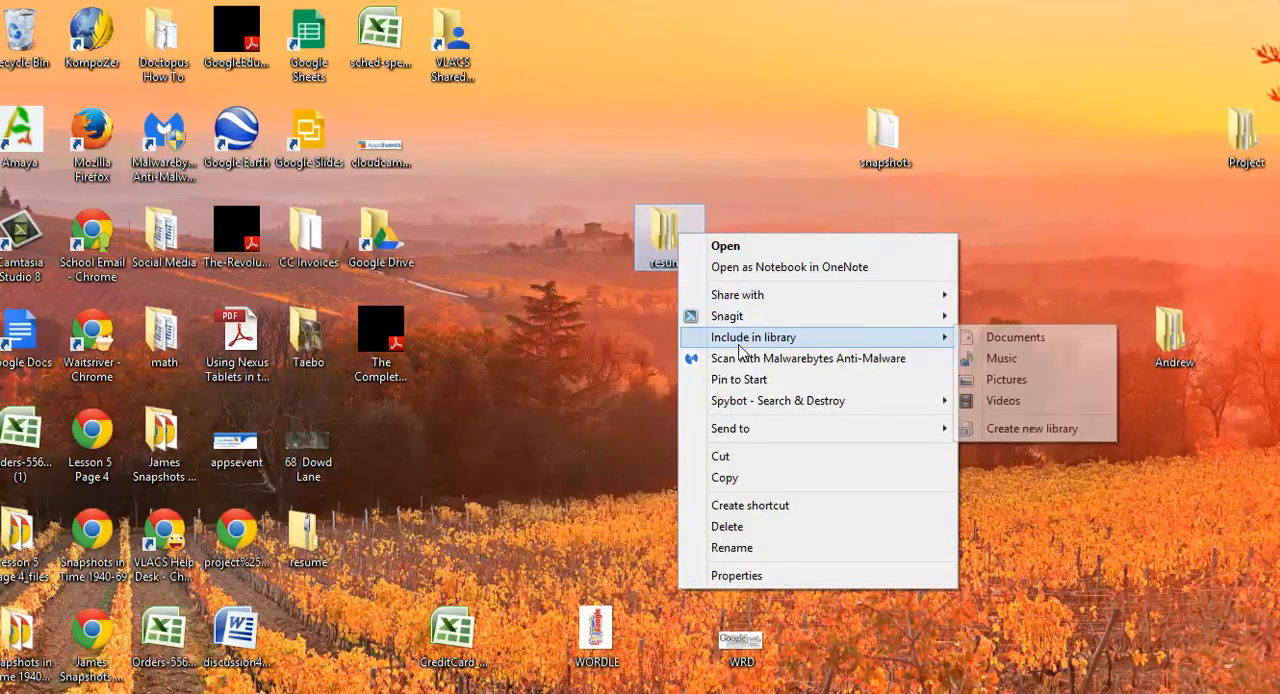
{"action": "mouse_move", "coordinate": [831, 436]}
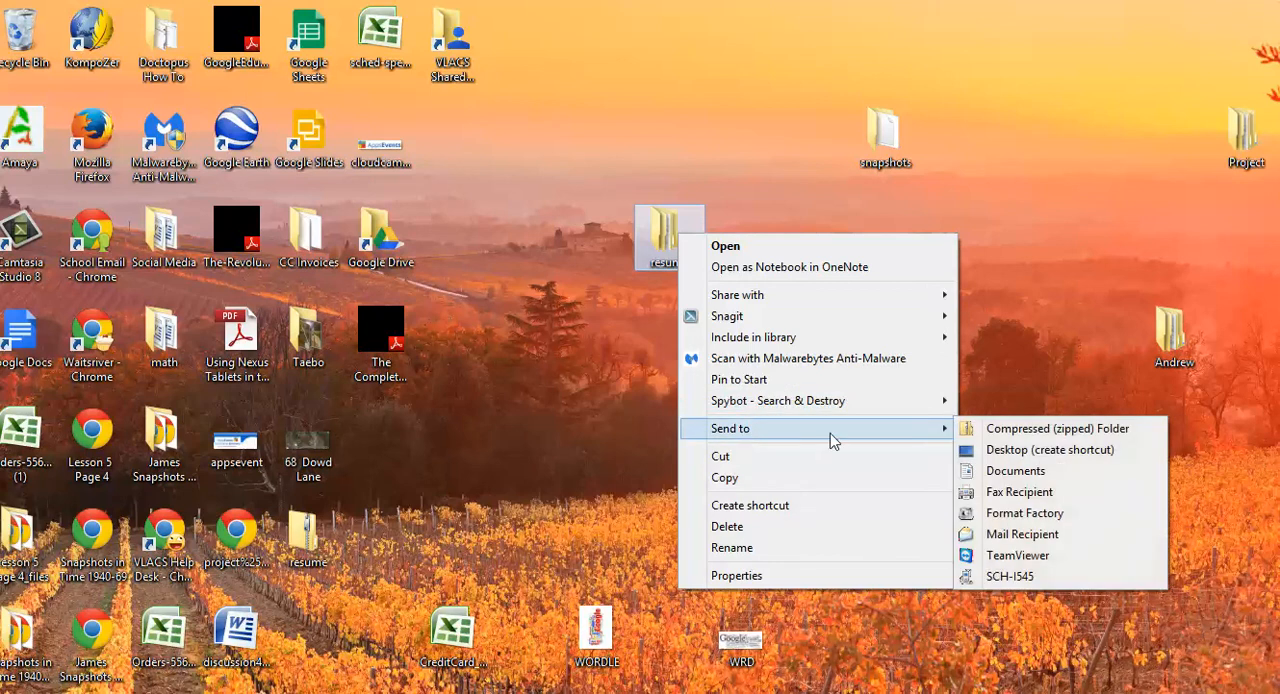
{"action": "left_click", "coordinate": [1029, 434]}
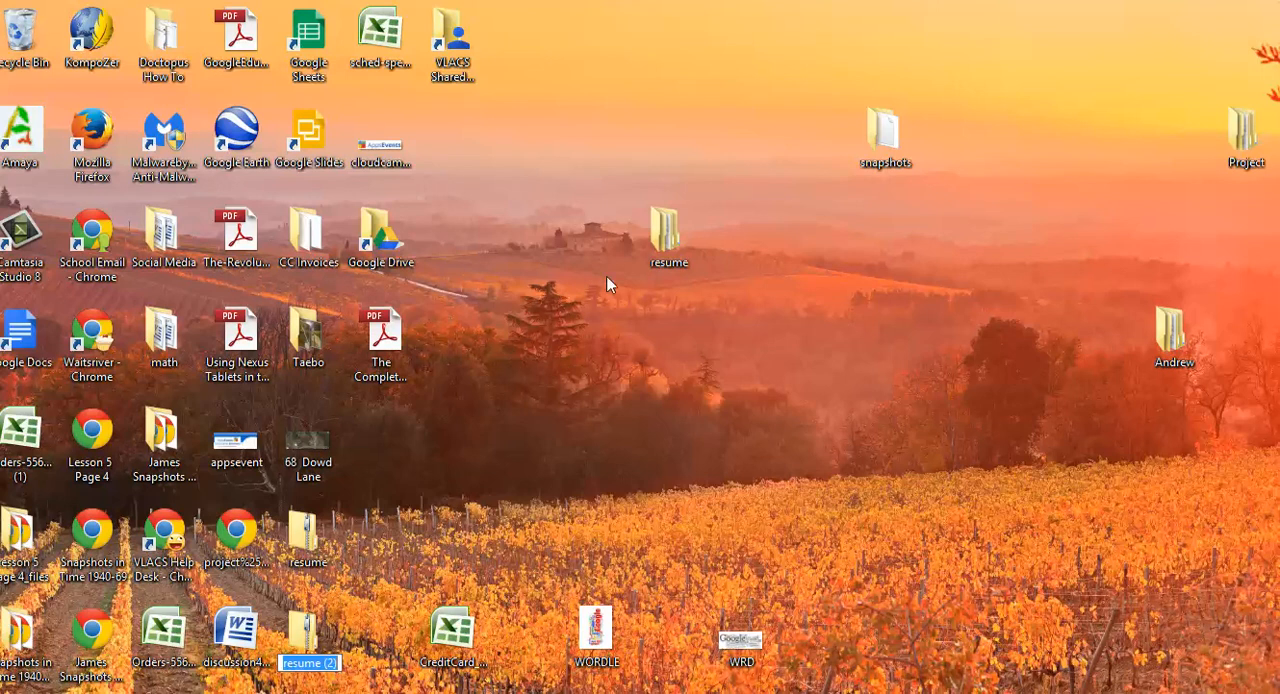
Open the desktop's resume folder, check the contents of its html subfolder and return to the resume folder
{"action": "double_click", "coordinate": [666, 232]}
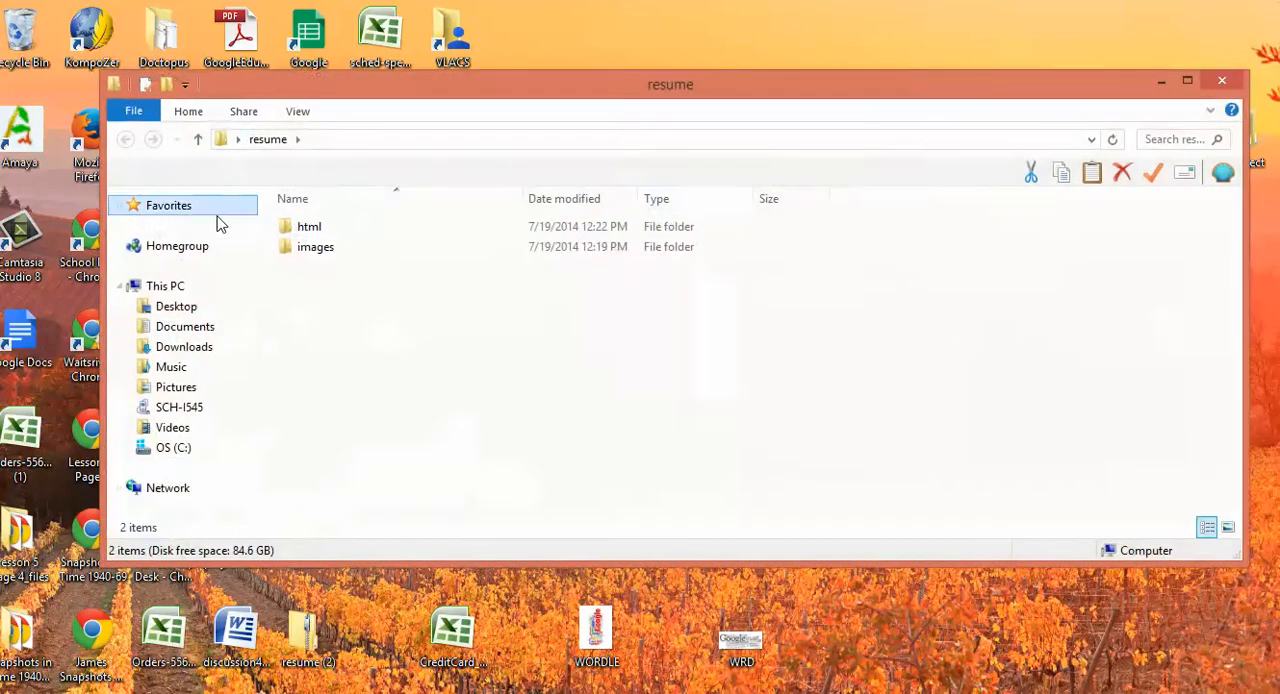
{"action": "left_click", "coordinate": [303, 230]}
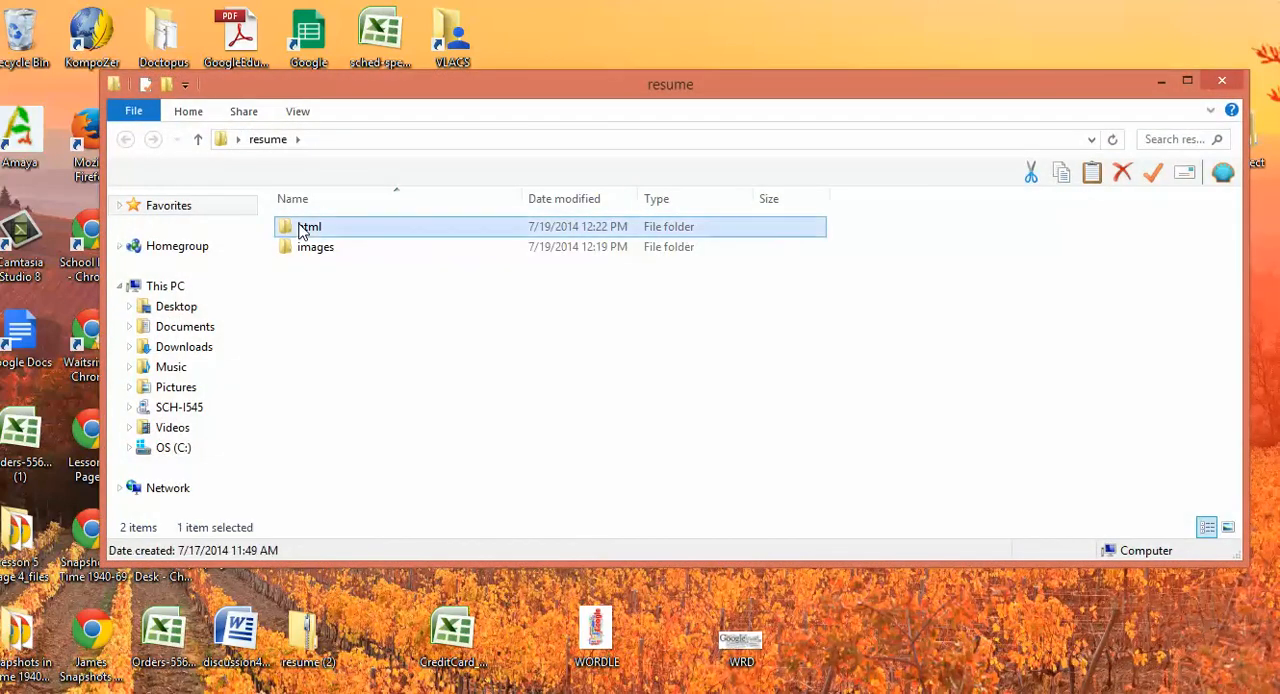
{"action": "double_click", "coordinate": [303, 230]}
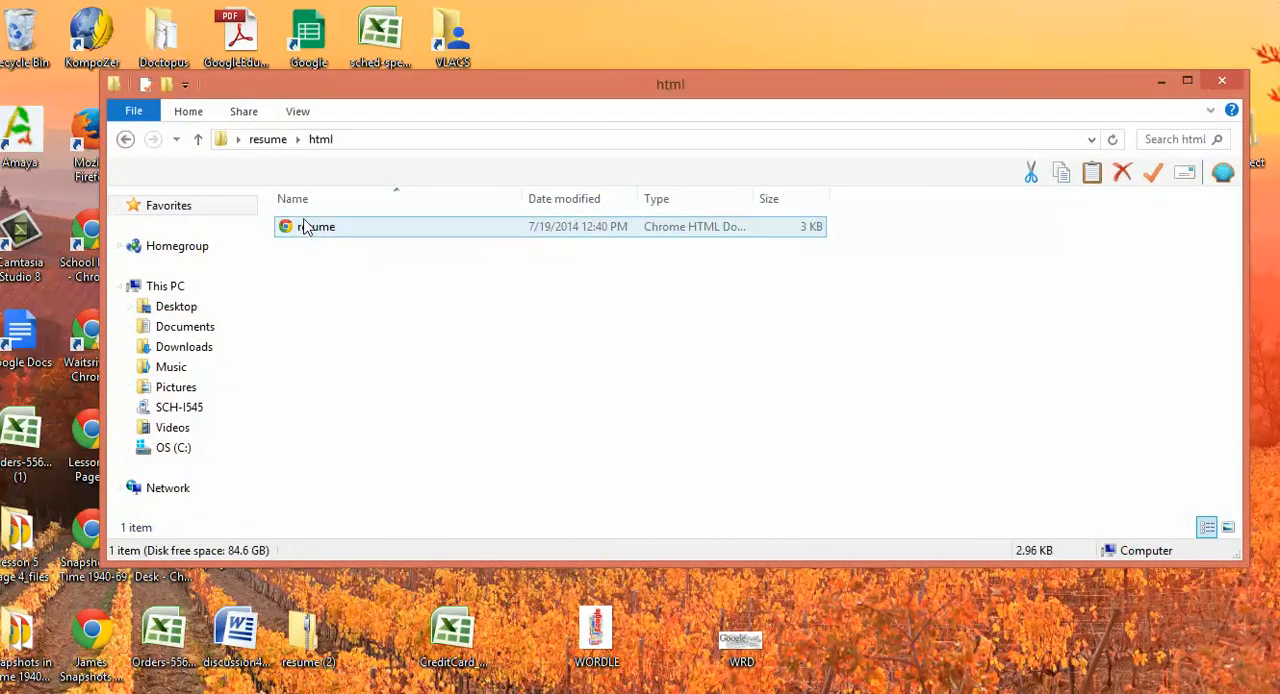
{"action": "left_click", "coordinate": [267, 139]}
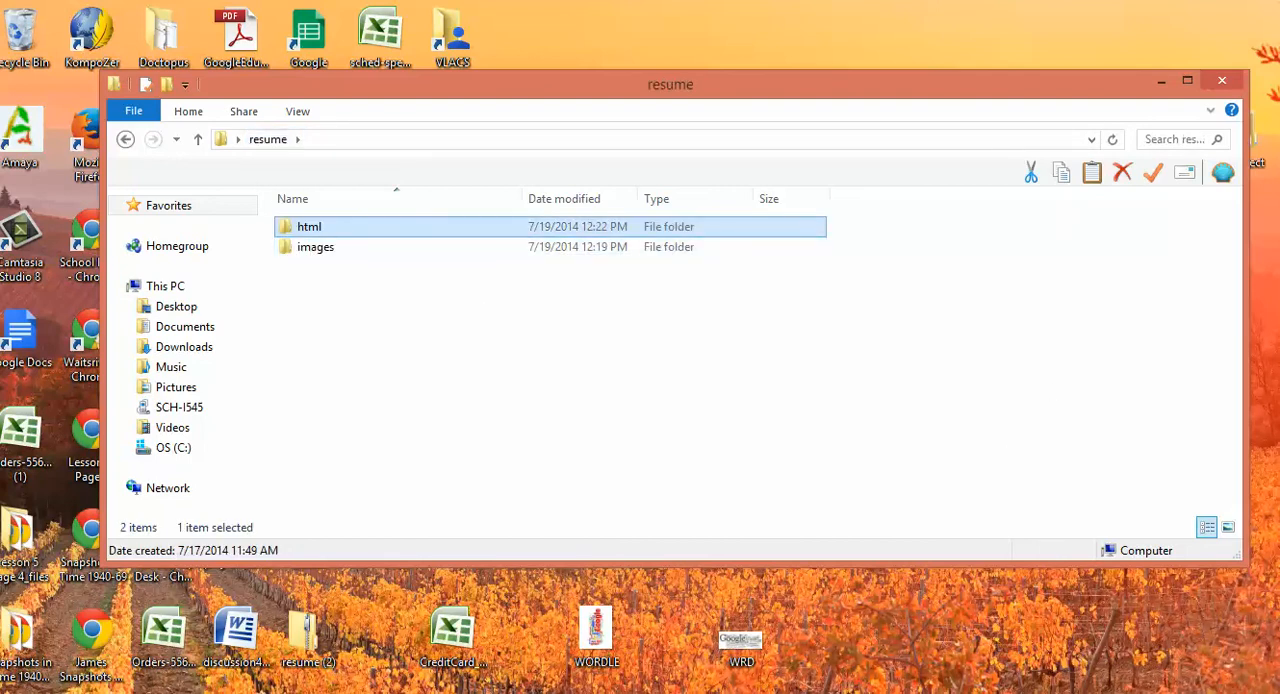
{"action": "left_click", "coordinate": [1092, 693]}
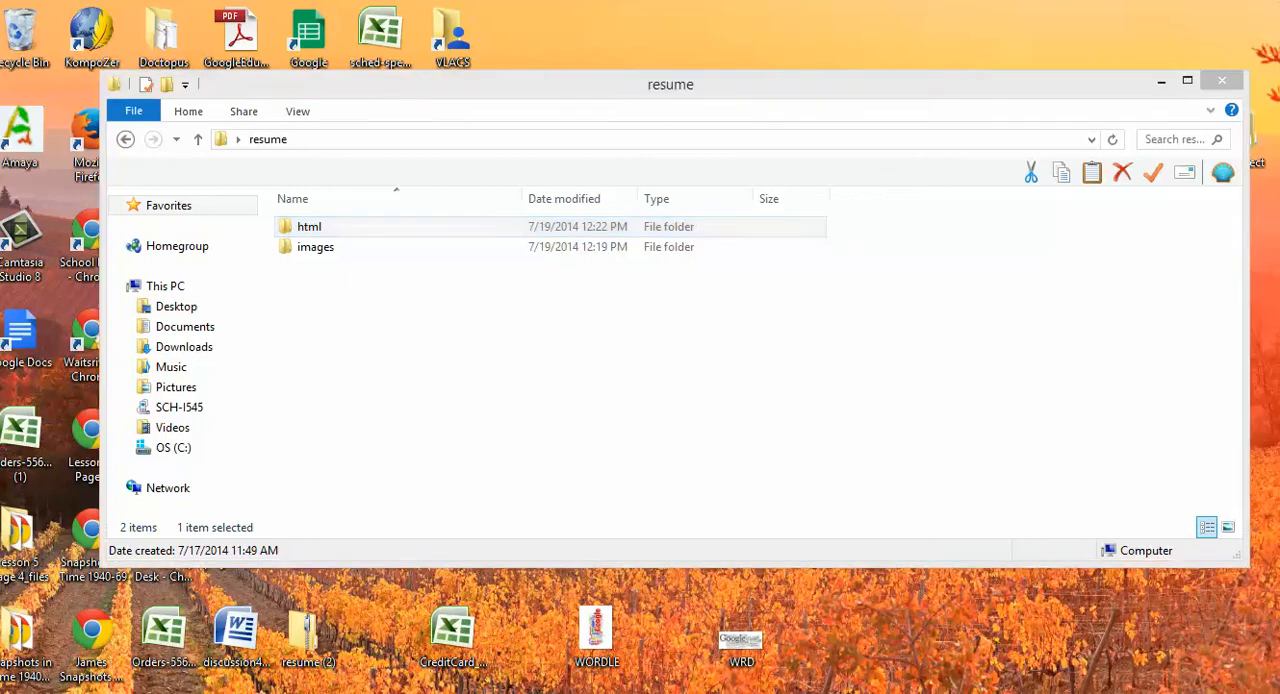